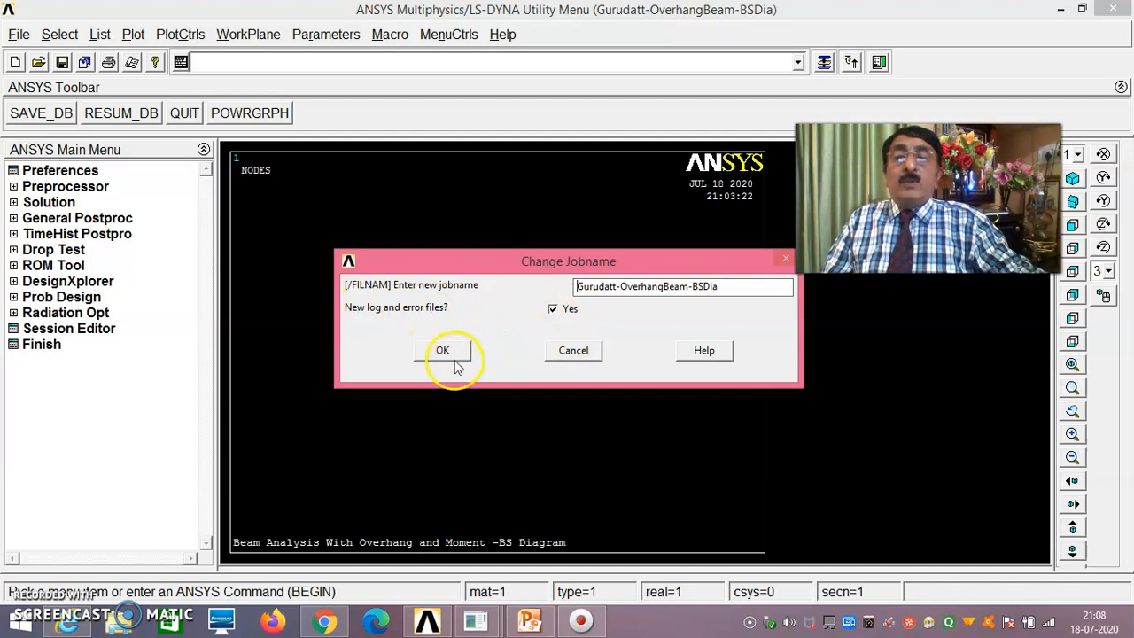
# - Check the current jobname and analysis title, leaving both unchanged
pyautogui.click(574, 353)
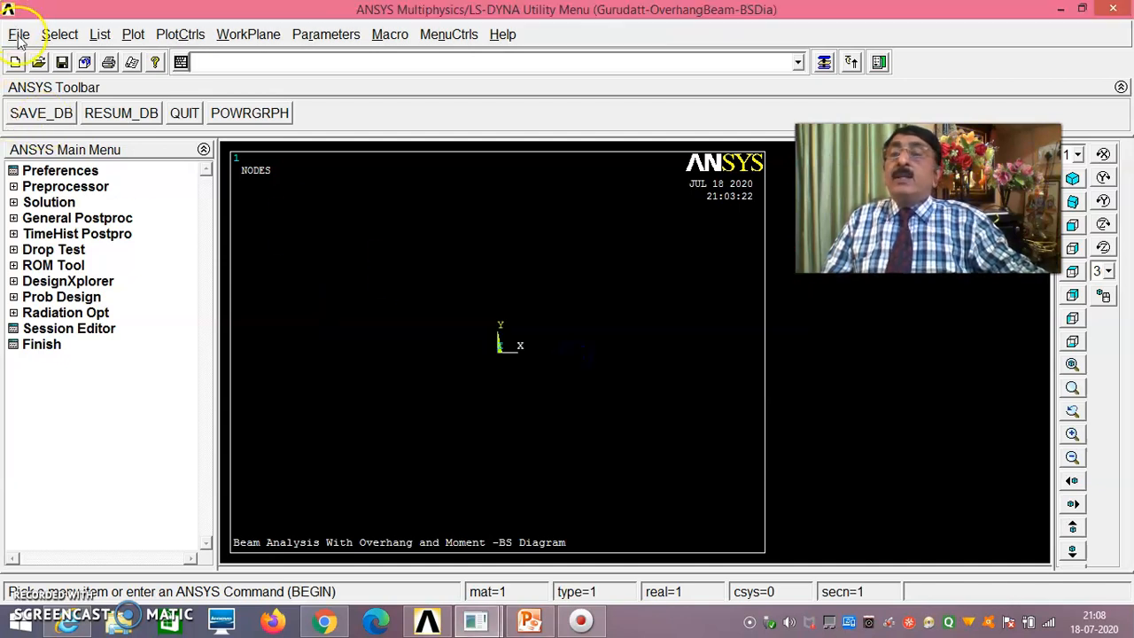
pyautogui.click(18, 34)
pyautogui.click(53, 112)
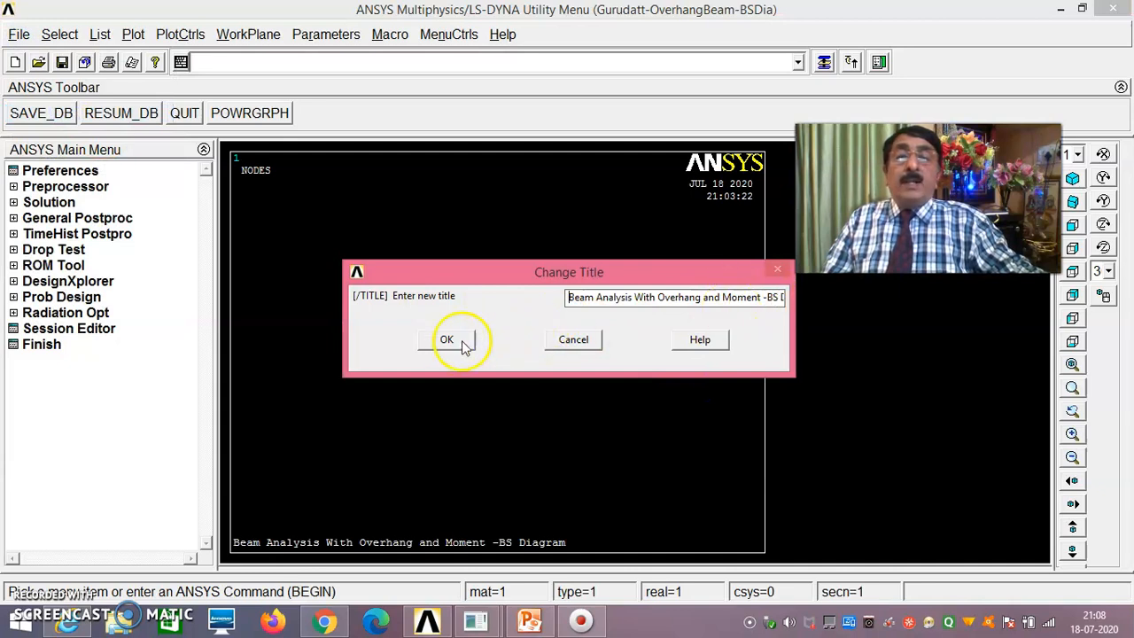
pyautogui.click(567, 339)
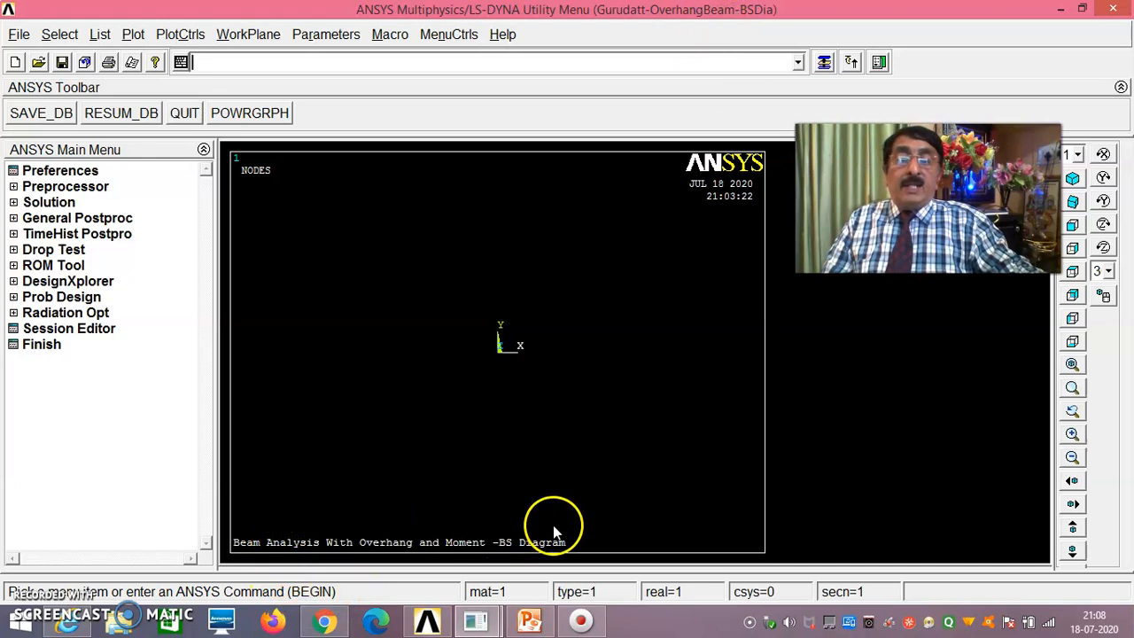
# - Set the GUI filtering preferences to show only the Structural discipline
pyautogui.click(77, 173)
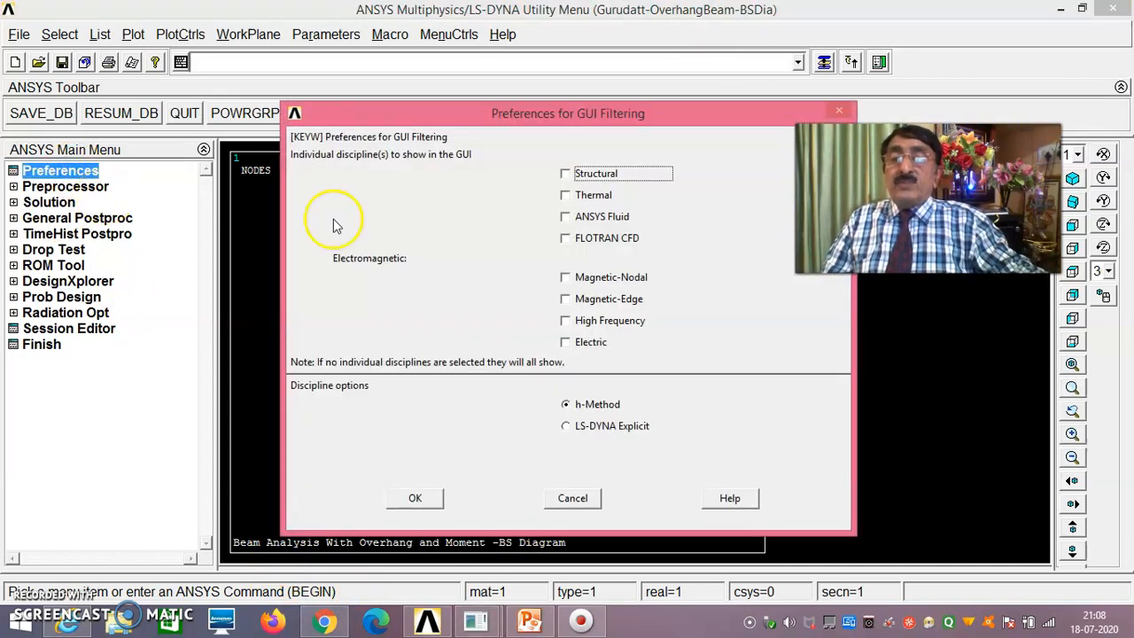
pyautogui.click(432, 499)
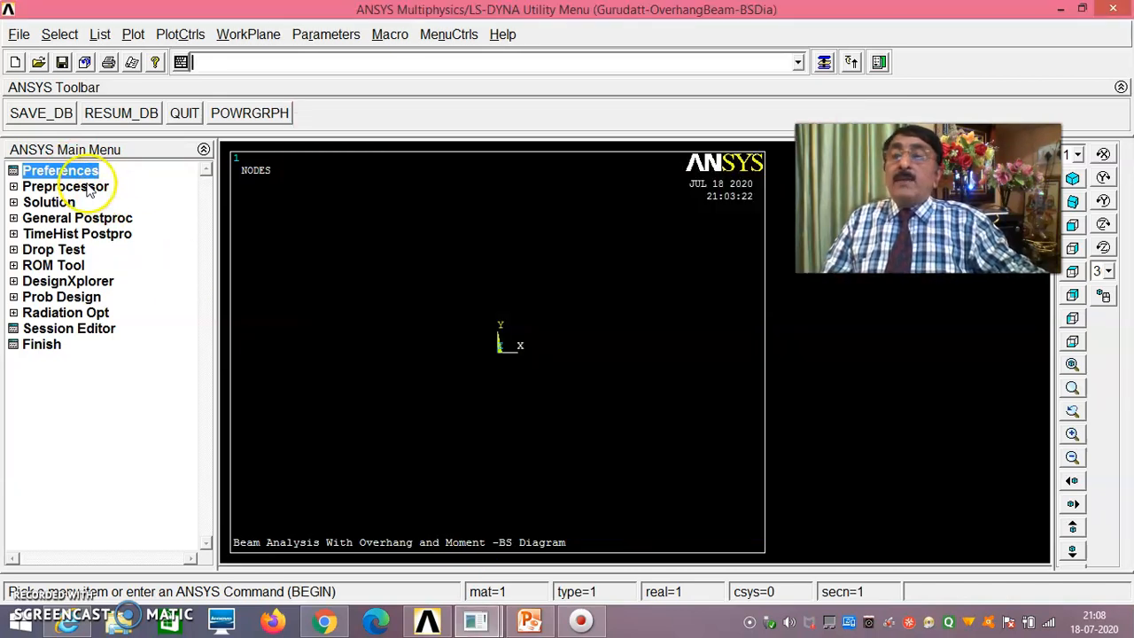
# - Add the Beam 2 node 188 element type with reference number 1
pyautogui.click(87, 187)
pyautogui.click(104, 204)
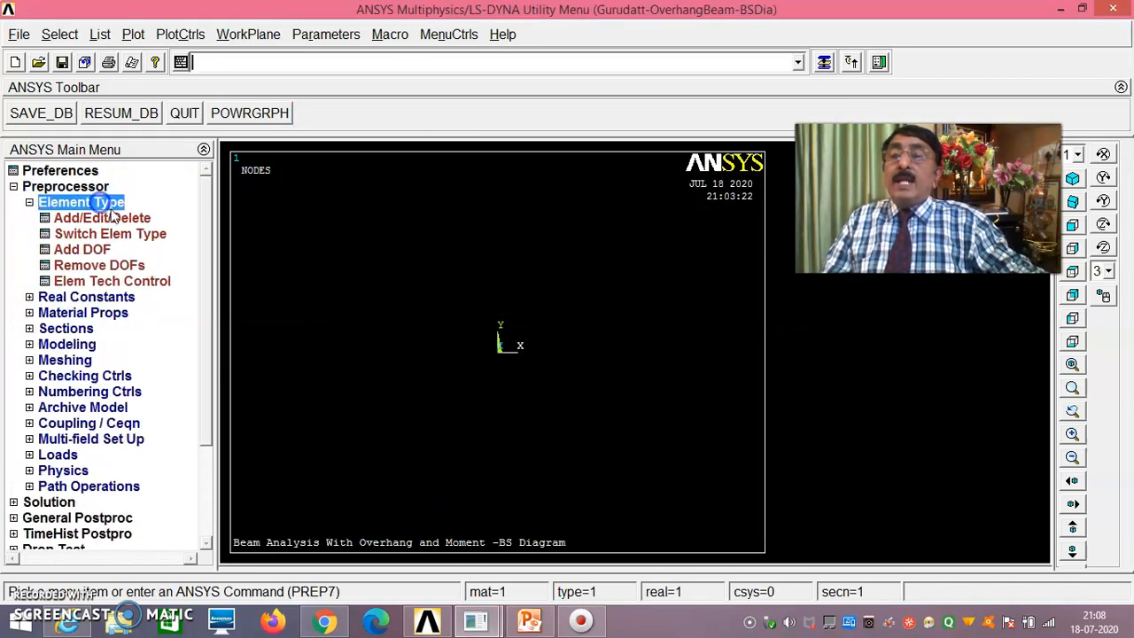
pyautogui.click(122, 221)
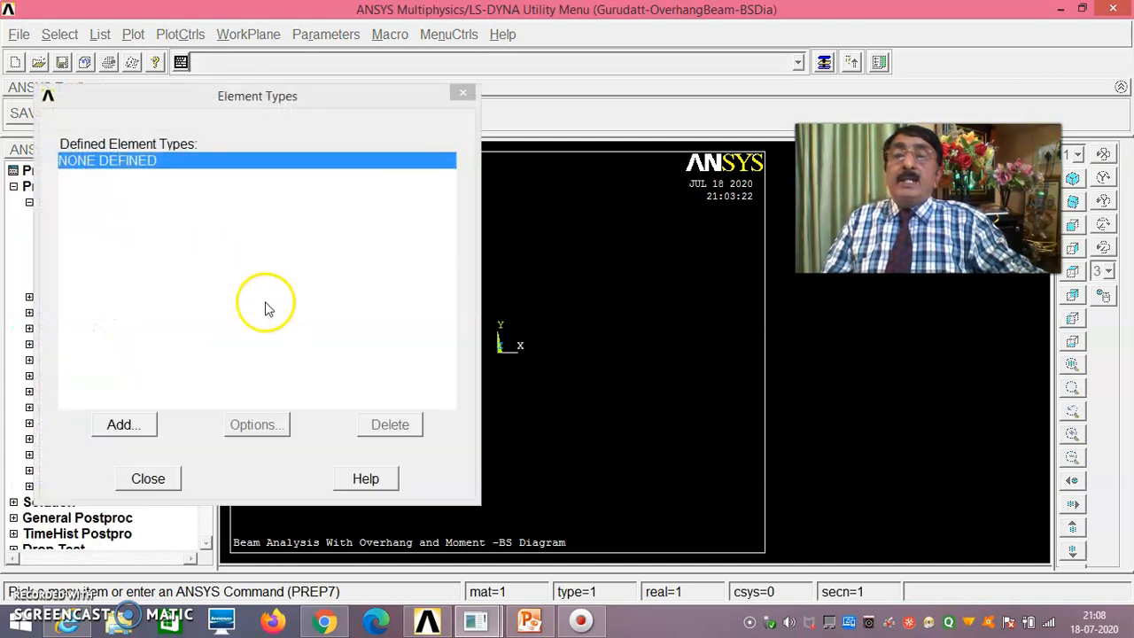
pyautogui.click(139, 426)
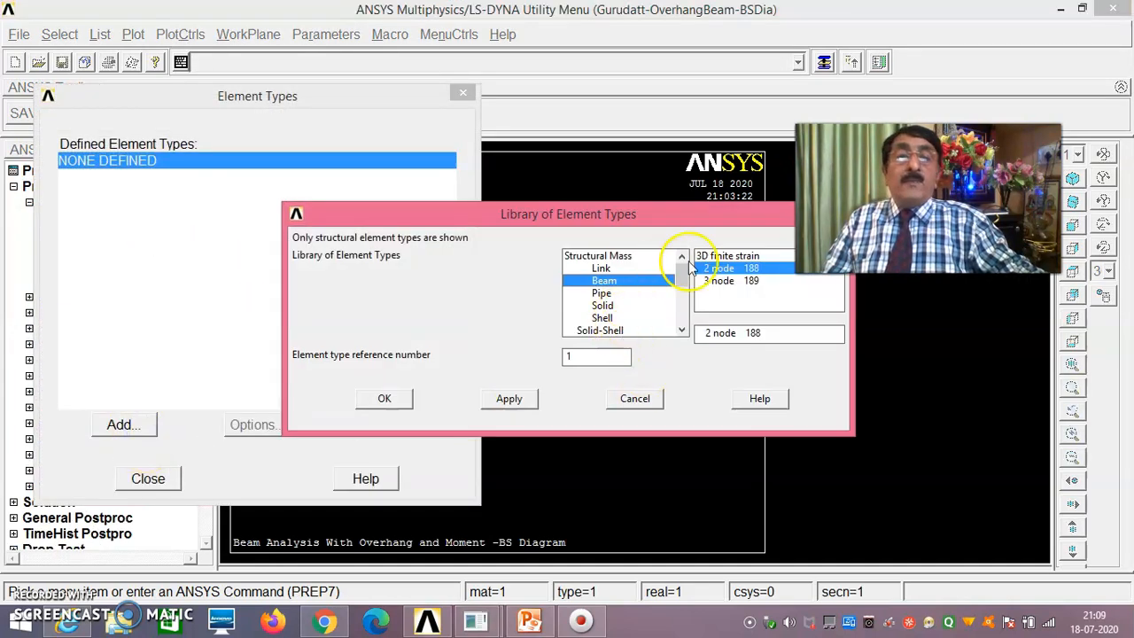
pyautogui.click(385, 399)
pyautogui.click(151, 481)
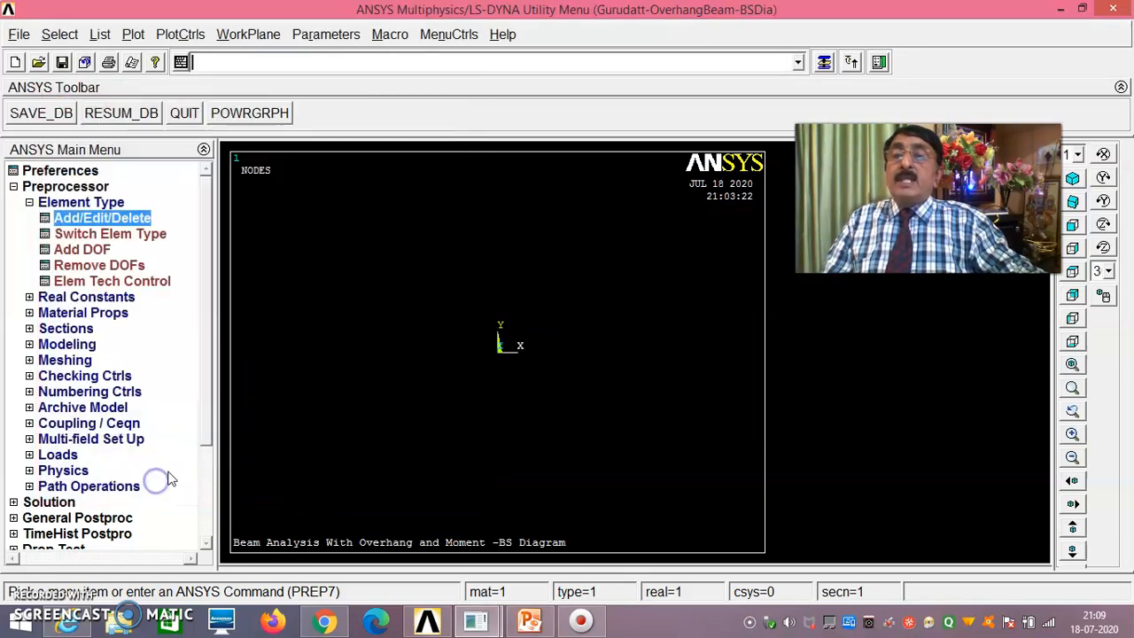
# - Define material model 1 as structural linear elastic isotropic with EX 210e9 and PRXY 0.27
pyautogui.click(106, 314)
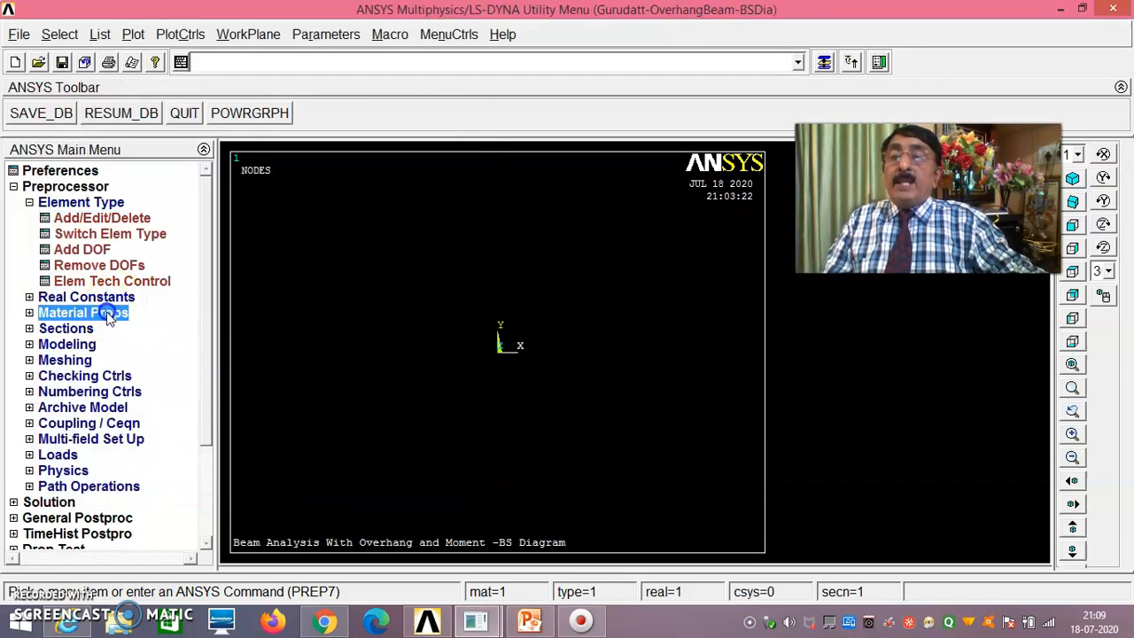
pyautogui.click(115, 298)
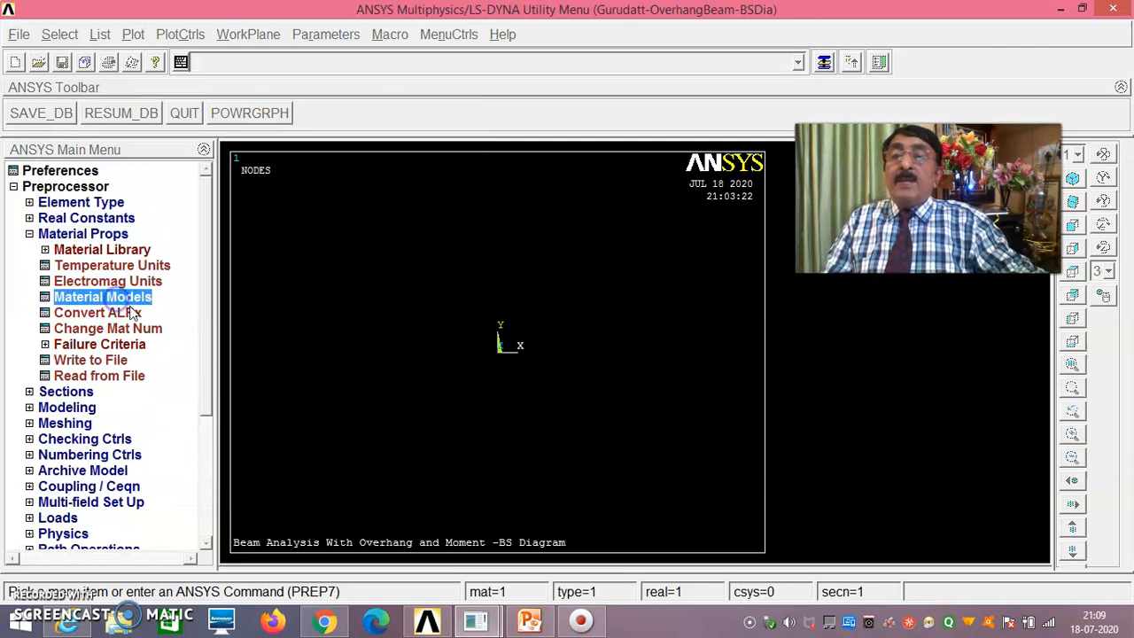
pyautogui.doubleClick(600, 283)
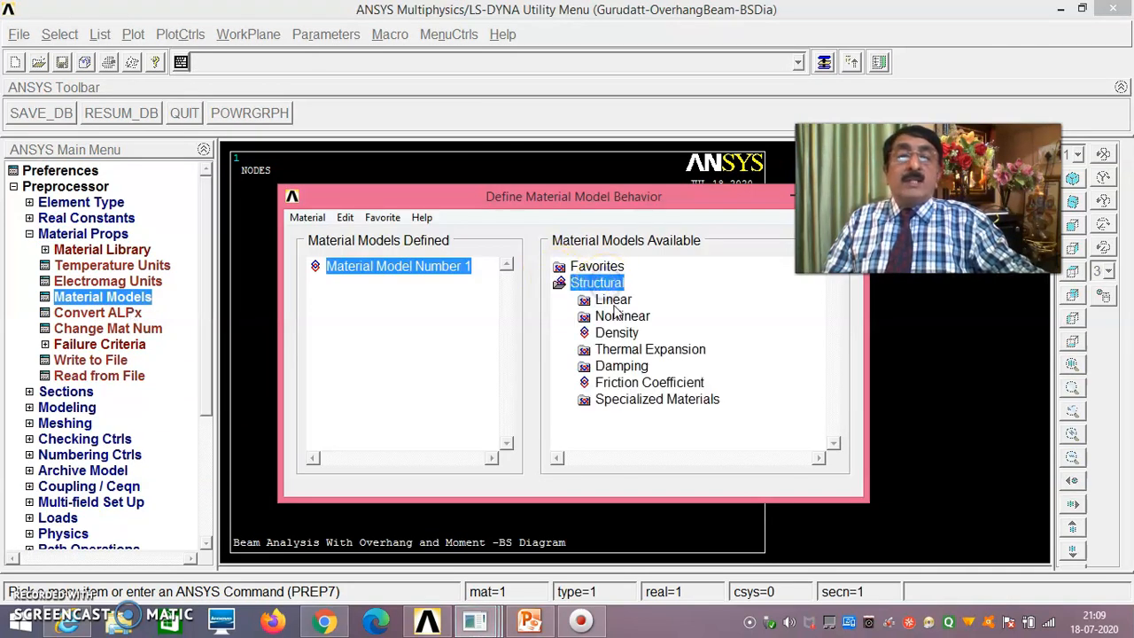
pyautogui.doubleClick(614, 301)
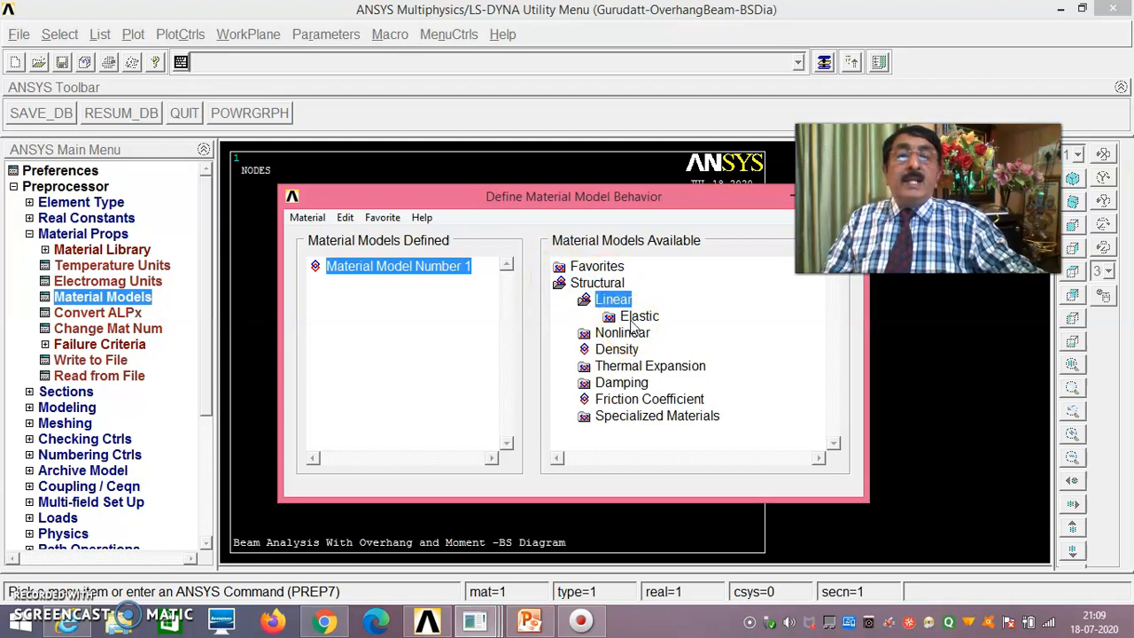
pyautogui.doubleClick(639, 316)
pyautogui.doubleClick(666, 334)
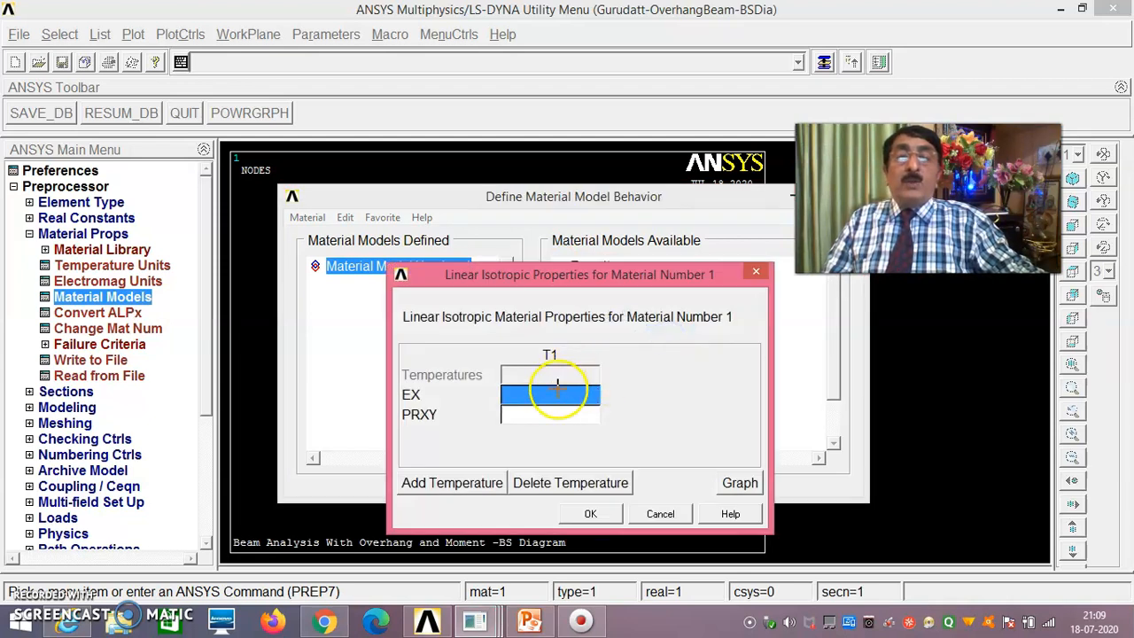
pyautogui.write('21')
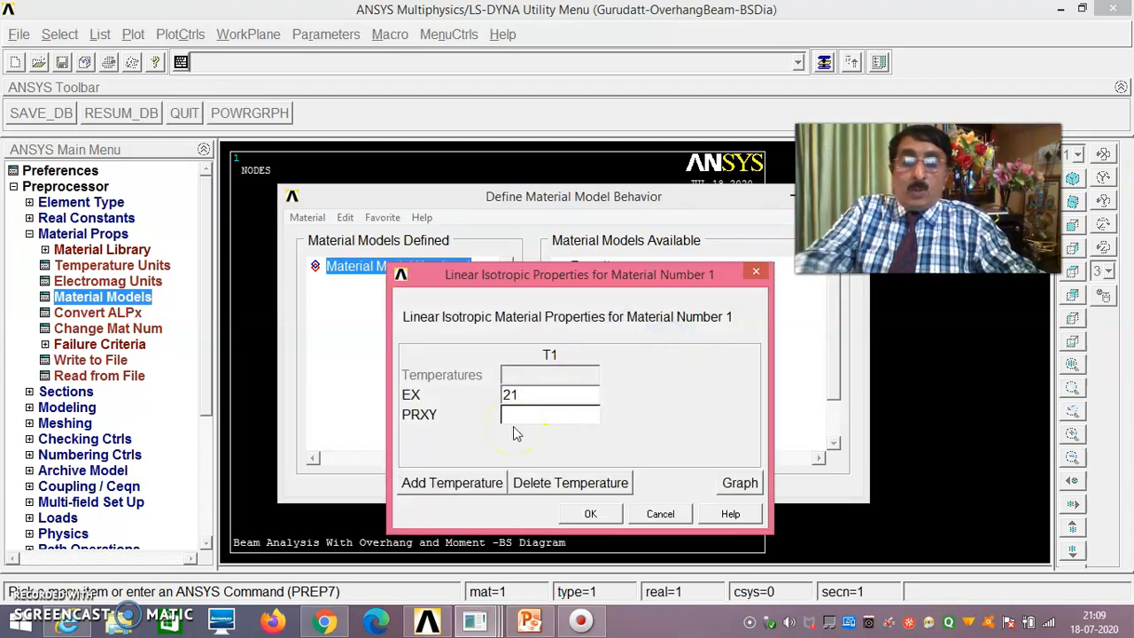
pyautogui.write('0e9')
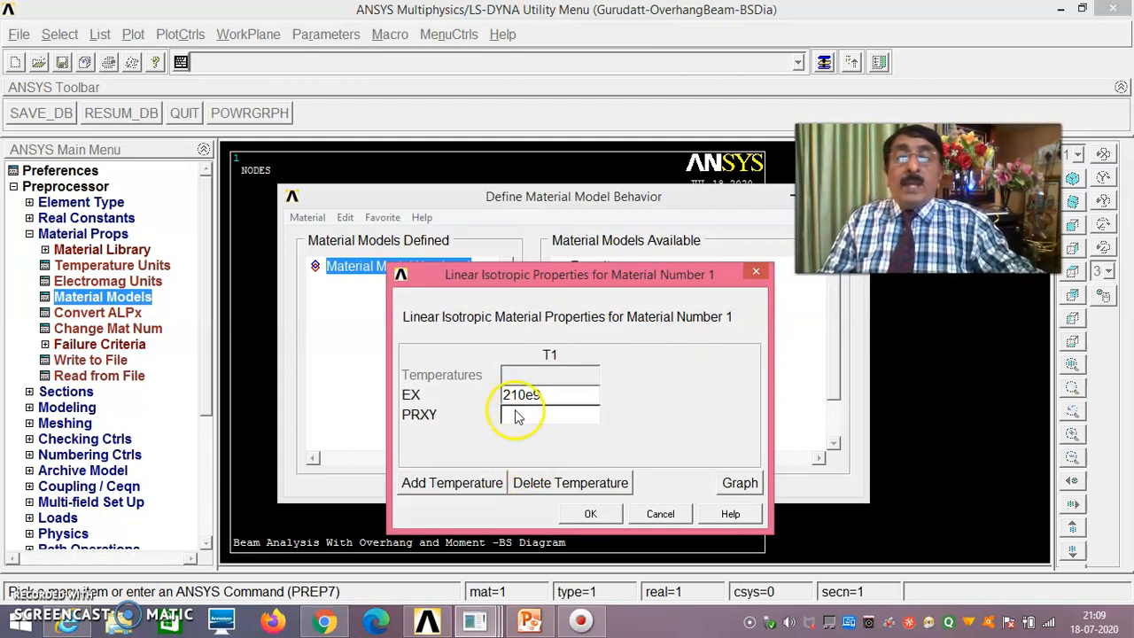
pyautogui.click(518, 415)
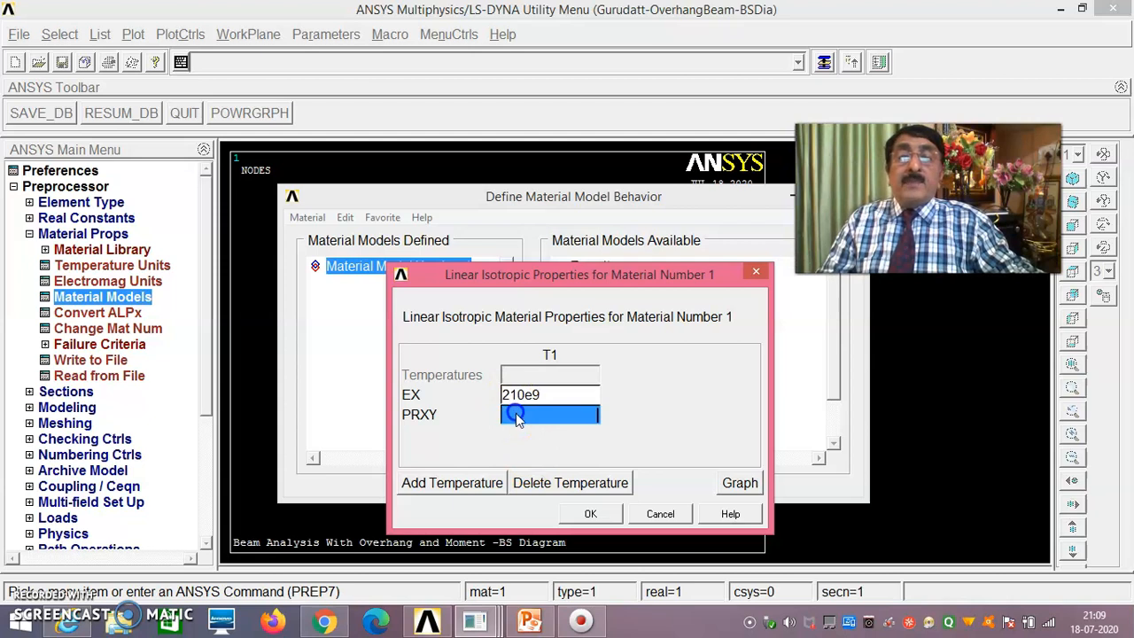
pyautogui.write('0.27')
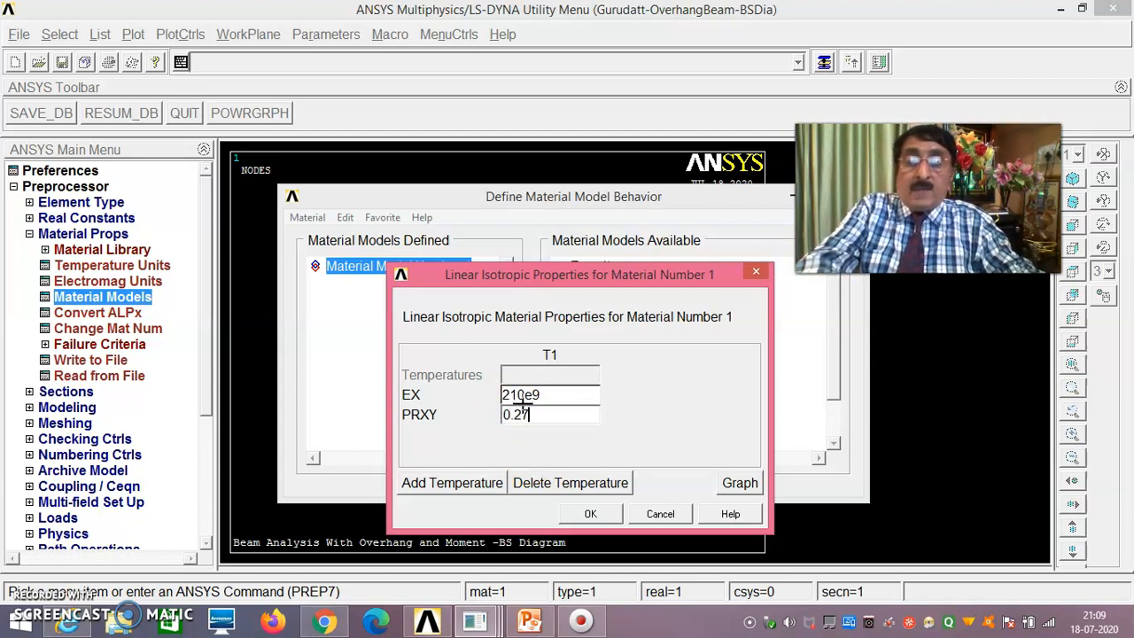
pyautogui.click(581, 513)
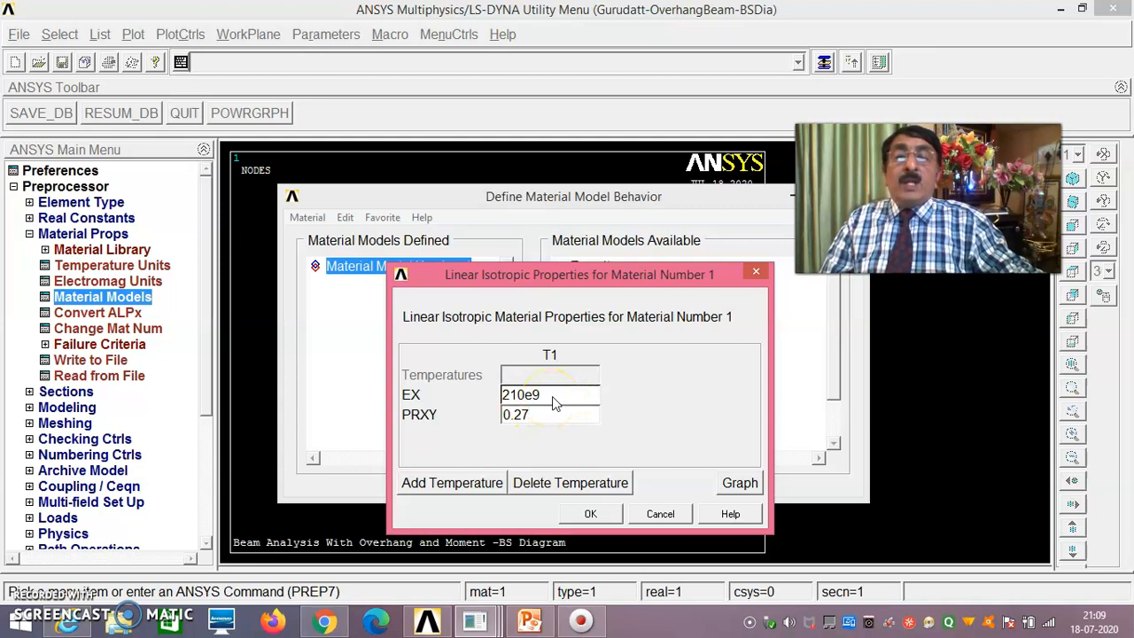
pyautogui.click(592, 515)
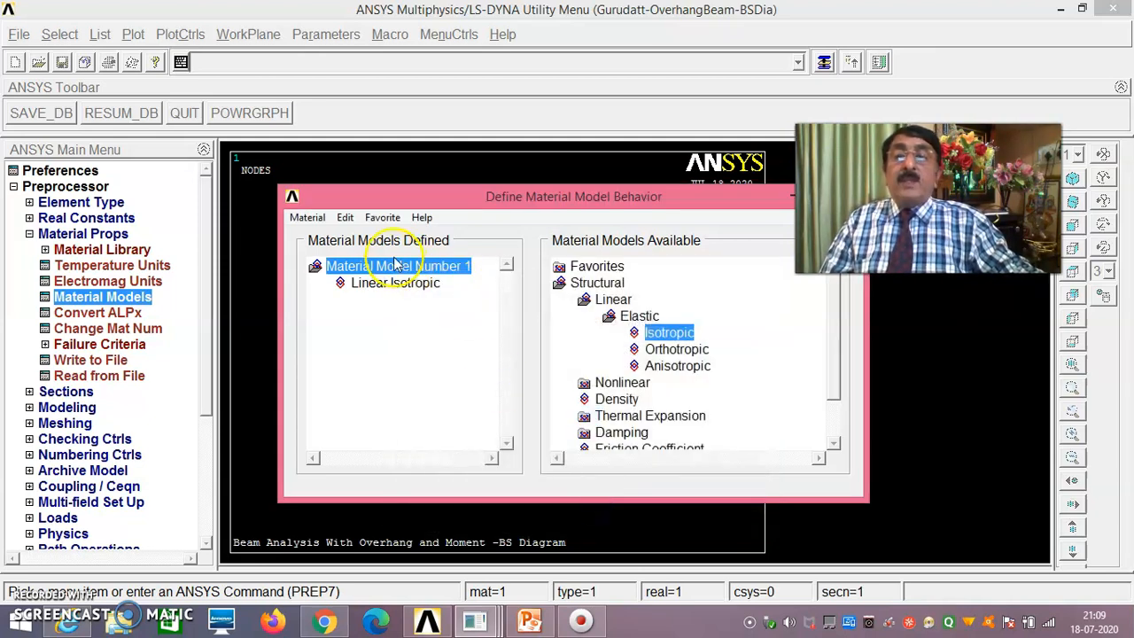
pyautogui.click(317, 222)
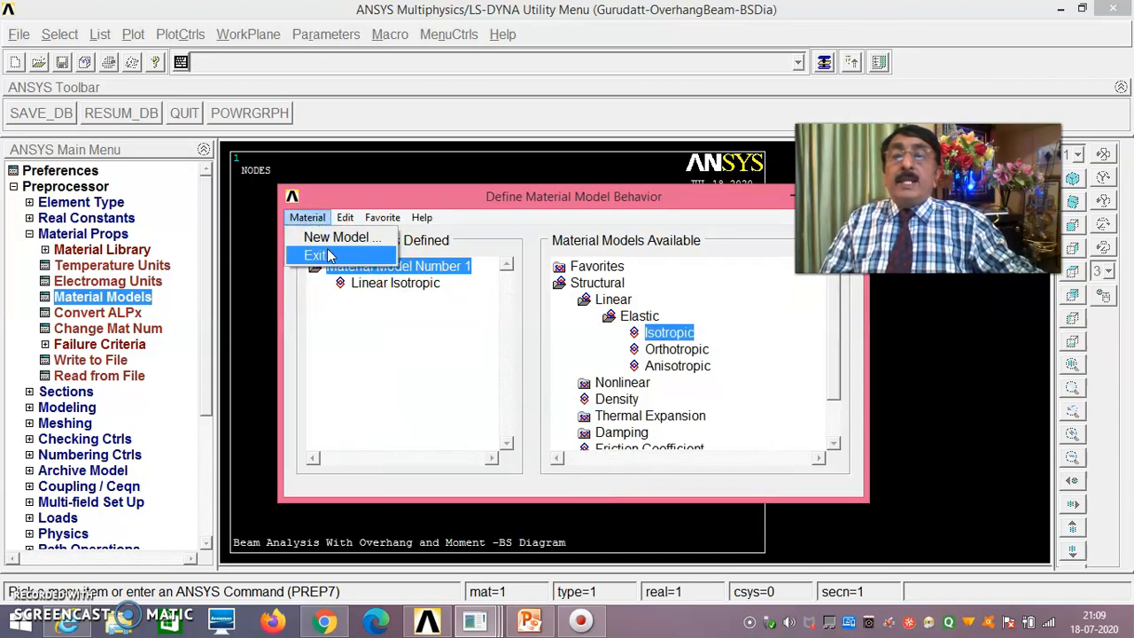
pyautogui.click(319, 253)
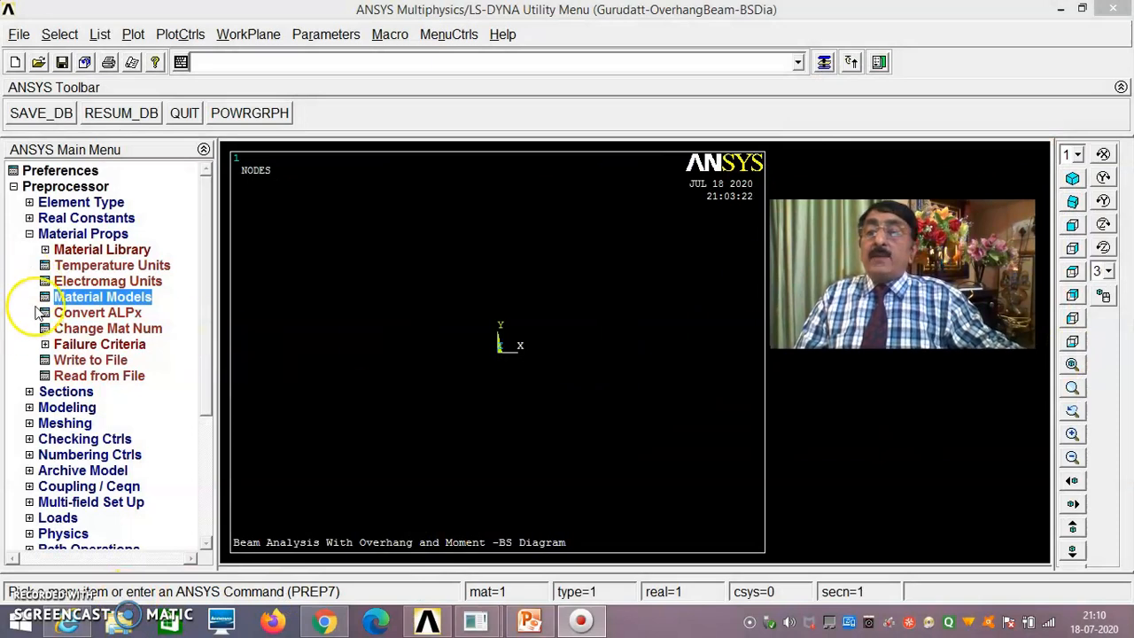
pyautogui.click(30, 235)
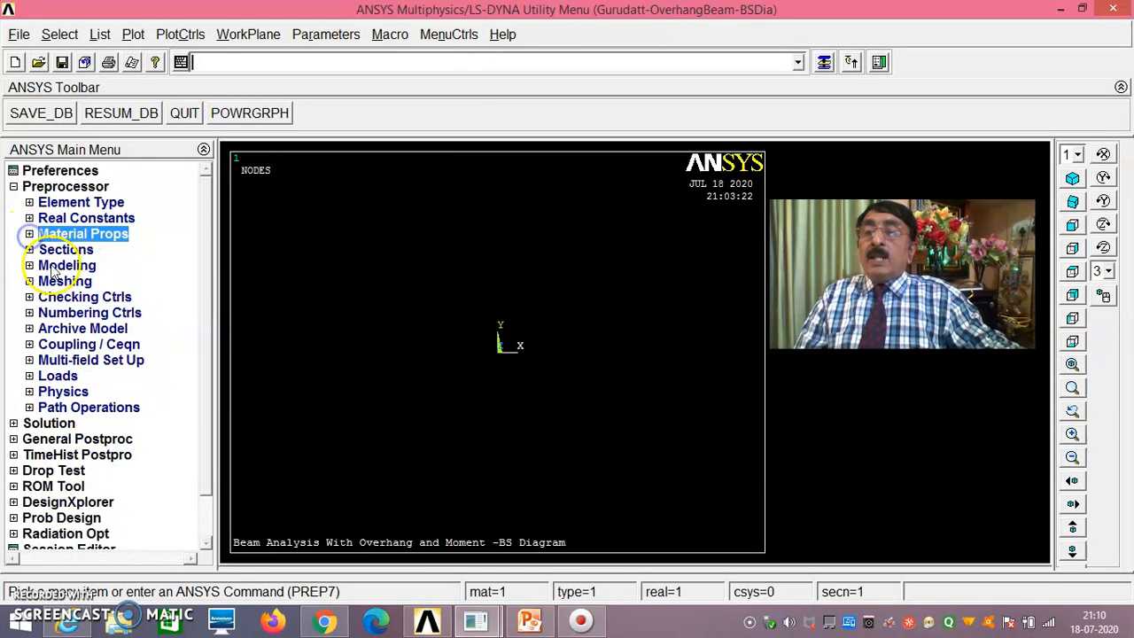
# - Define a solid rectangular common beam section with ID 1, width B 0.2 and height H 0.3
pyautogui.click(59, 250)
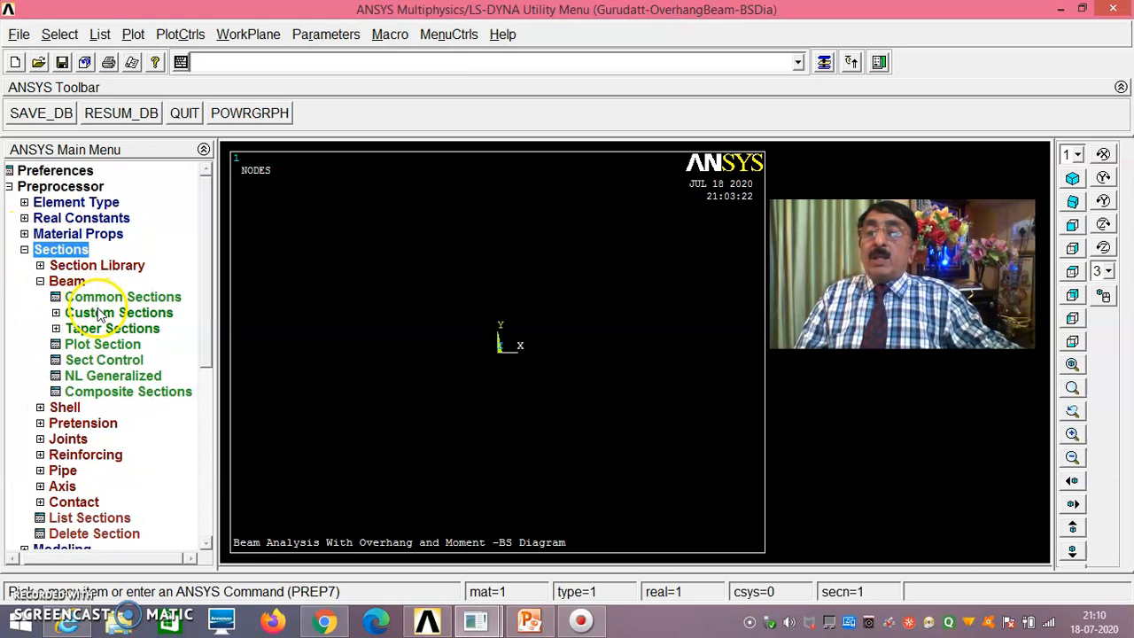
pyautogui.click(120, 297)
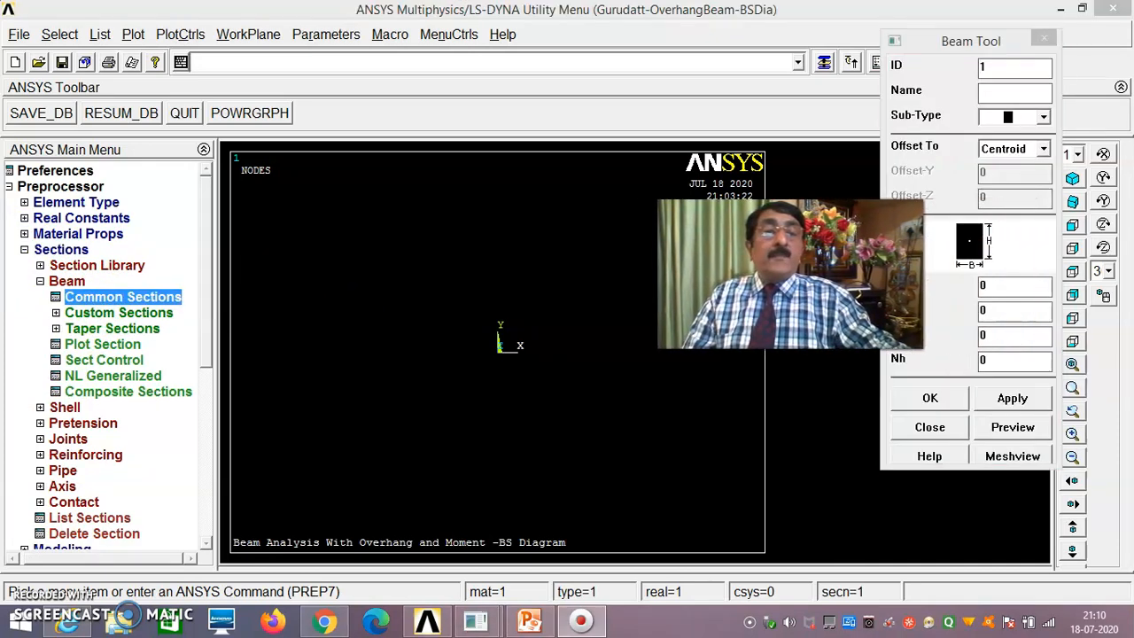
pyautogui.click(1000, 288)
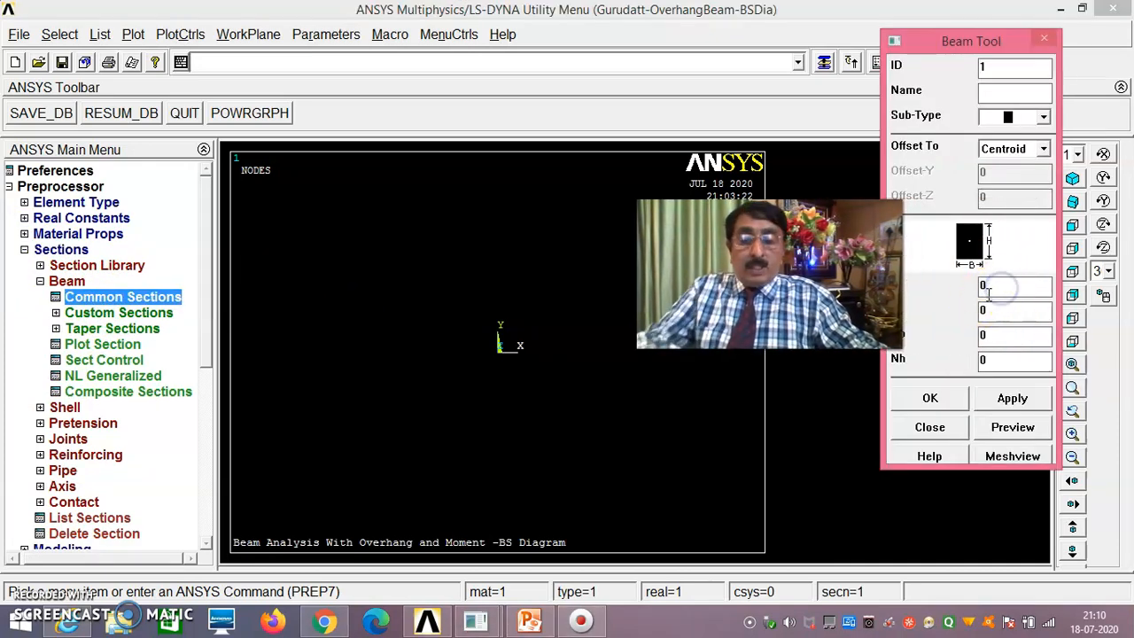
pyautogui.write('.2')
pyautogui.click(996, 310)
pyautogui.write('.3')
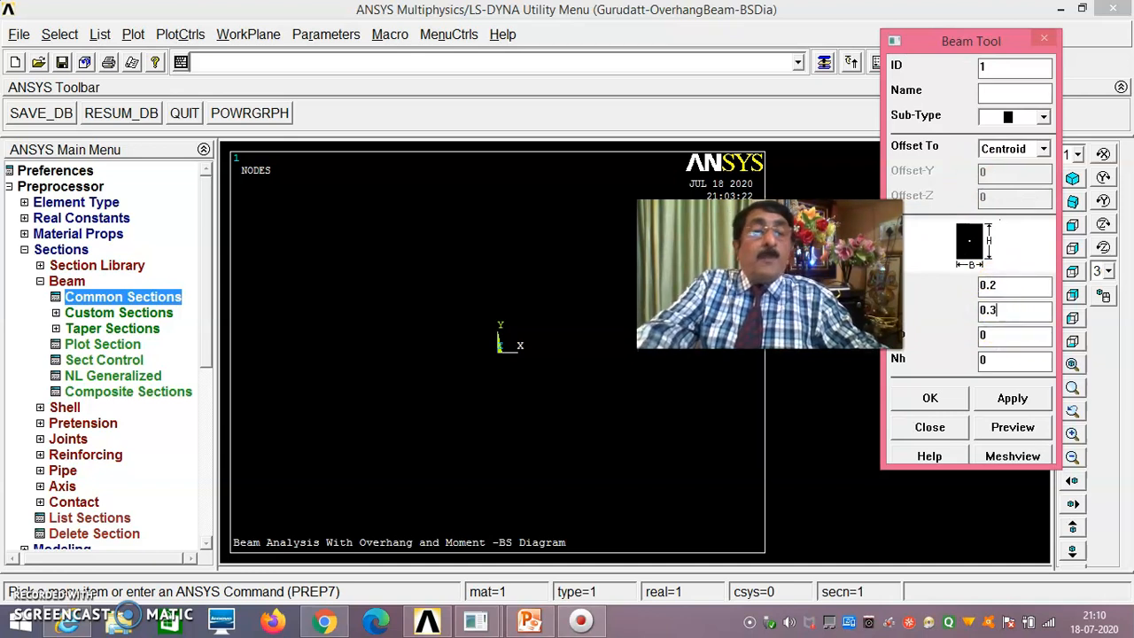
pyautogui.click(930, 398)
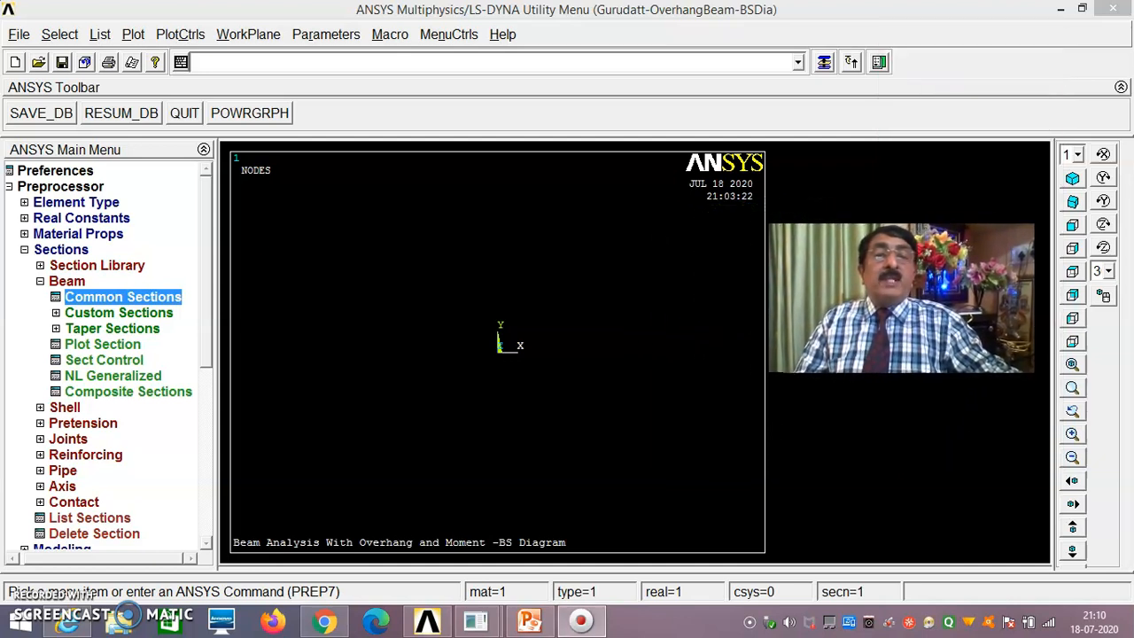
pyautogui.click(40, 282)
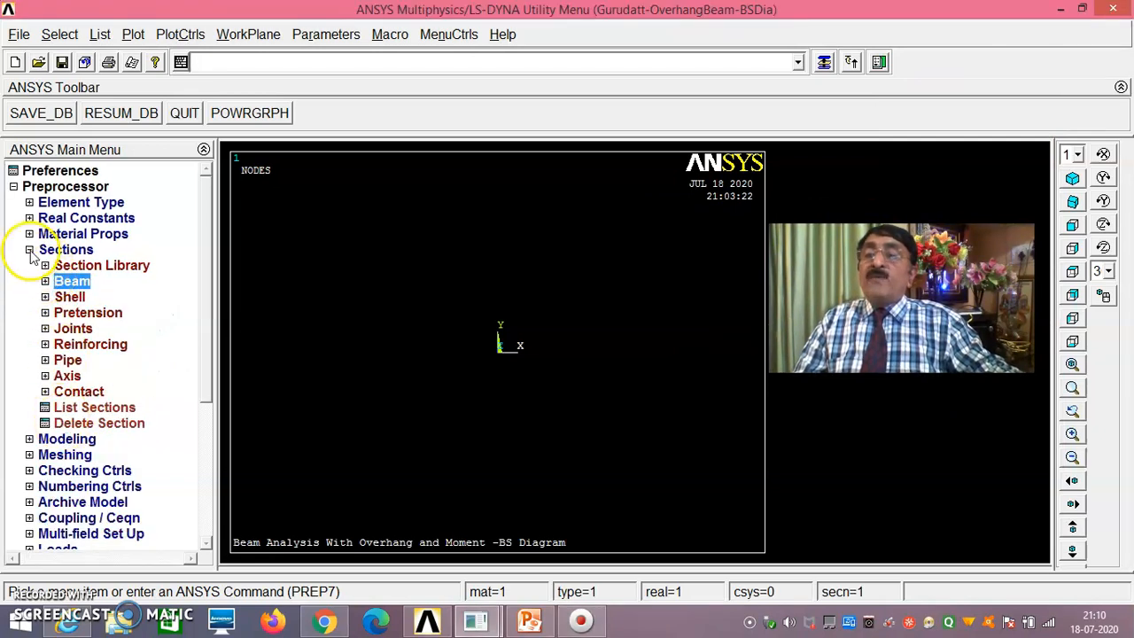
pyautogui.click(29, 250)
# - Create keypoint 1 at the origin (0, 0, 0) in the active coordinate system
pyautogui.click(63, 281)
pyautogui.click(80, 266)
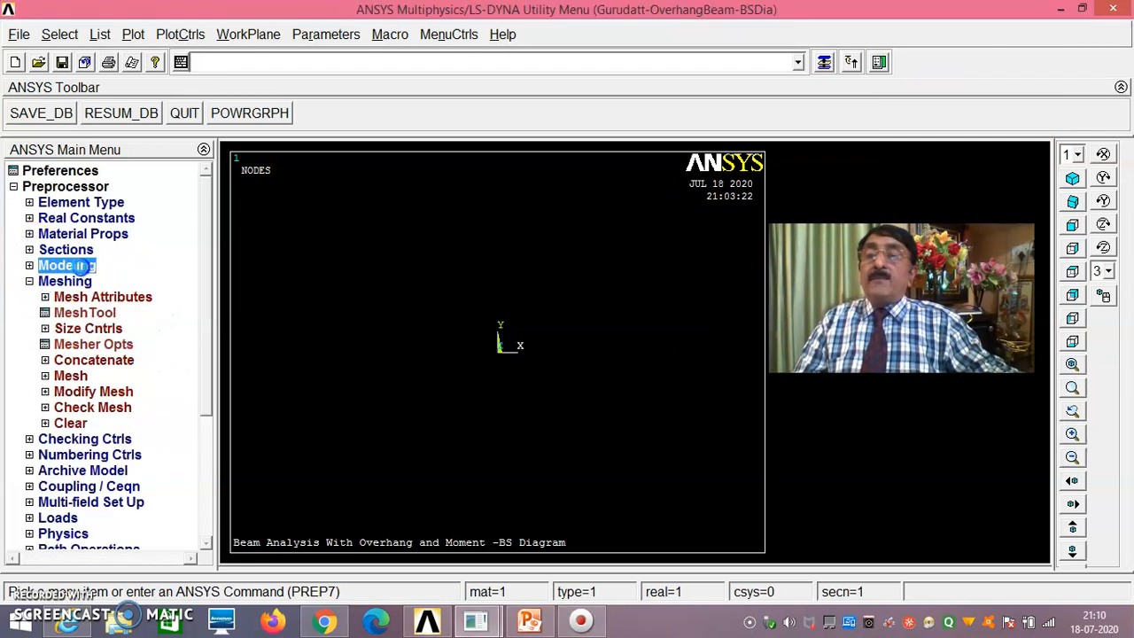
pyautogui.click(94, 298)
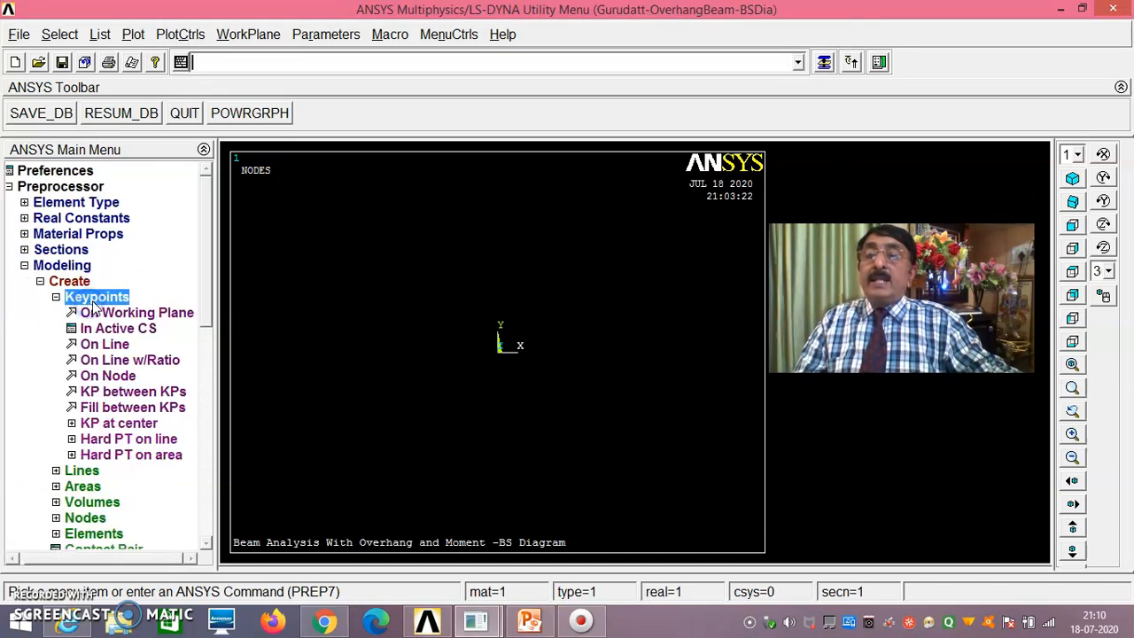
pyautogui.click(104, 328)
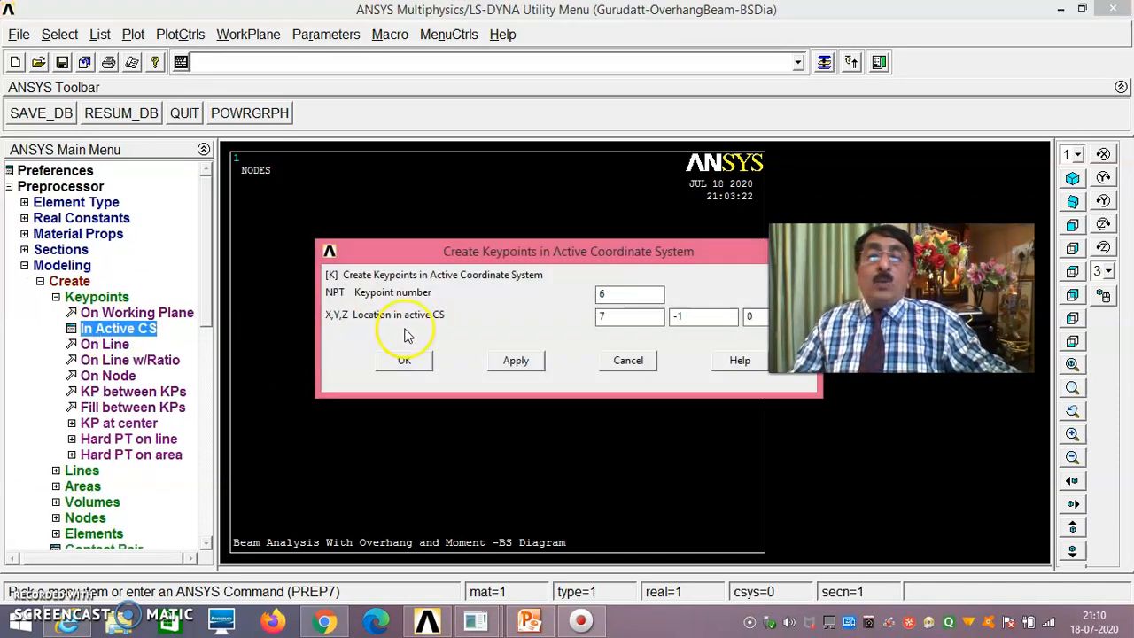
pyautogui.click(637, 296)
pyautogui.press('BackSpace')
pyautogui.click(626, 315)
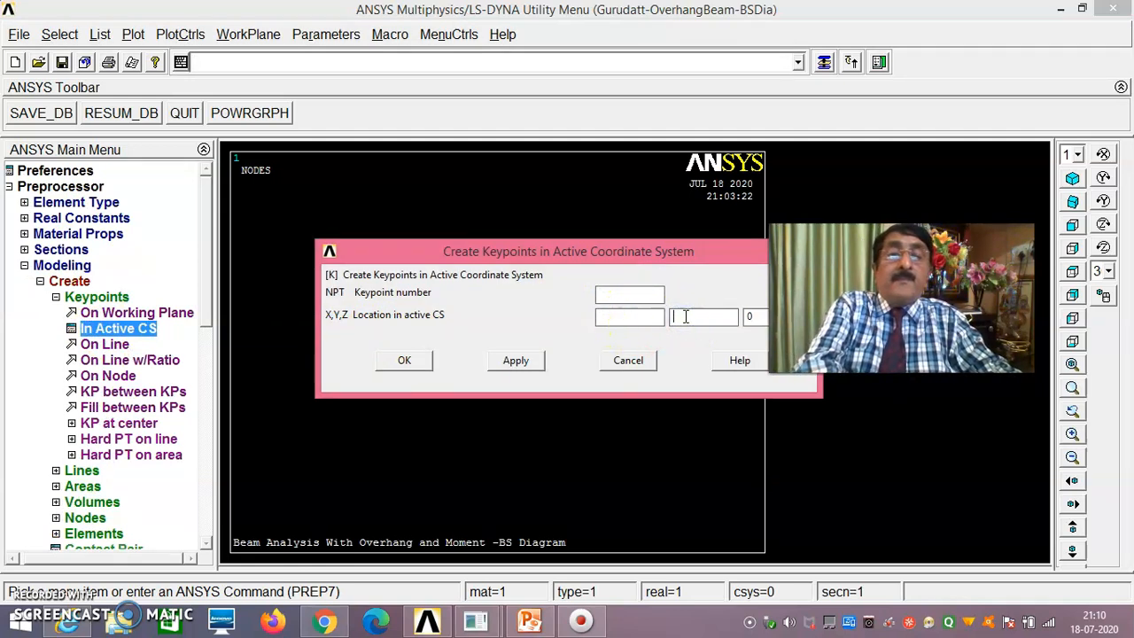
pyautogui.click(615, 295)
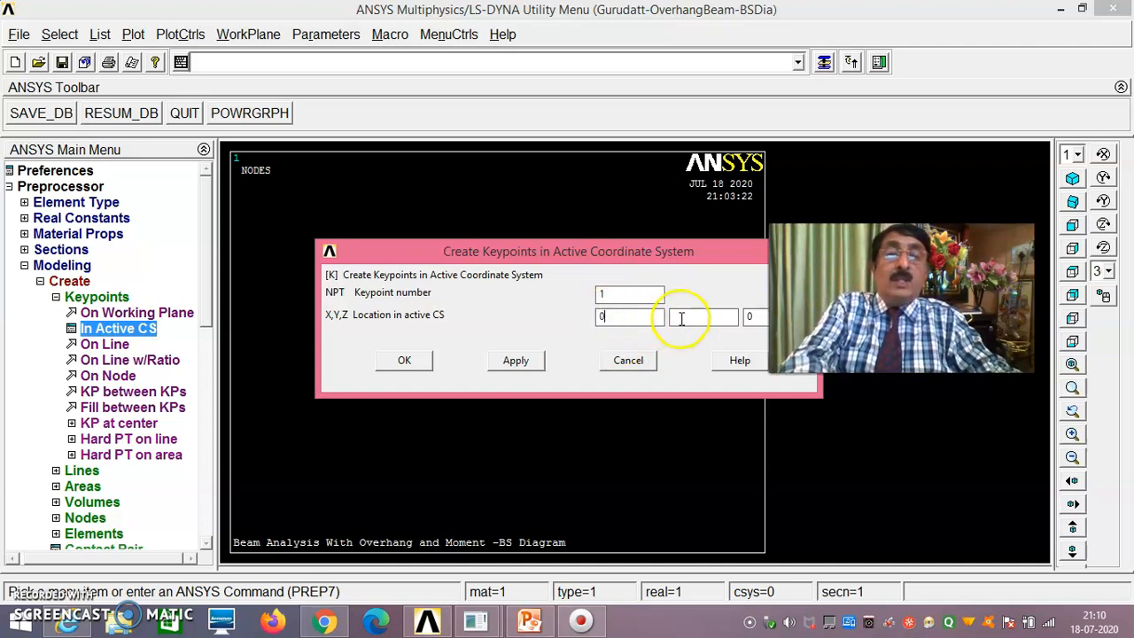
pyautogui.click(517, 362)
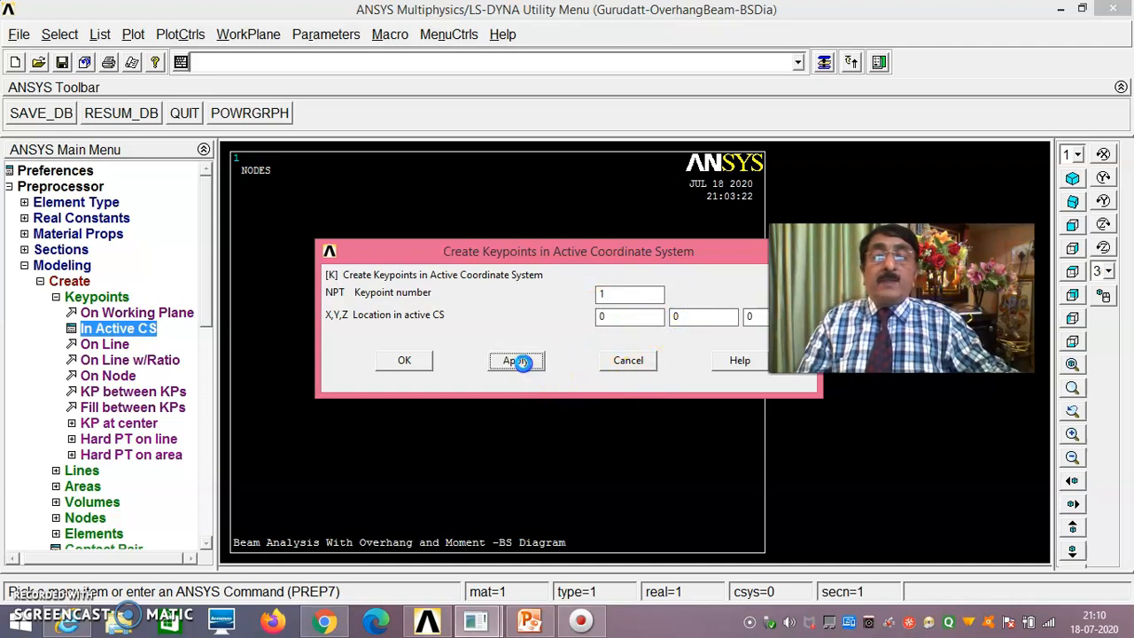
# - Create keypoint 2 at (2, 0, 0) in the active coordinate system
pyautogui.click(622, 318)
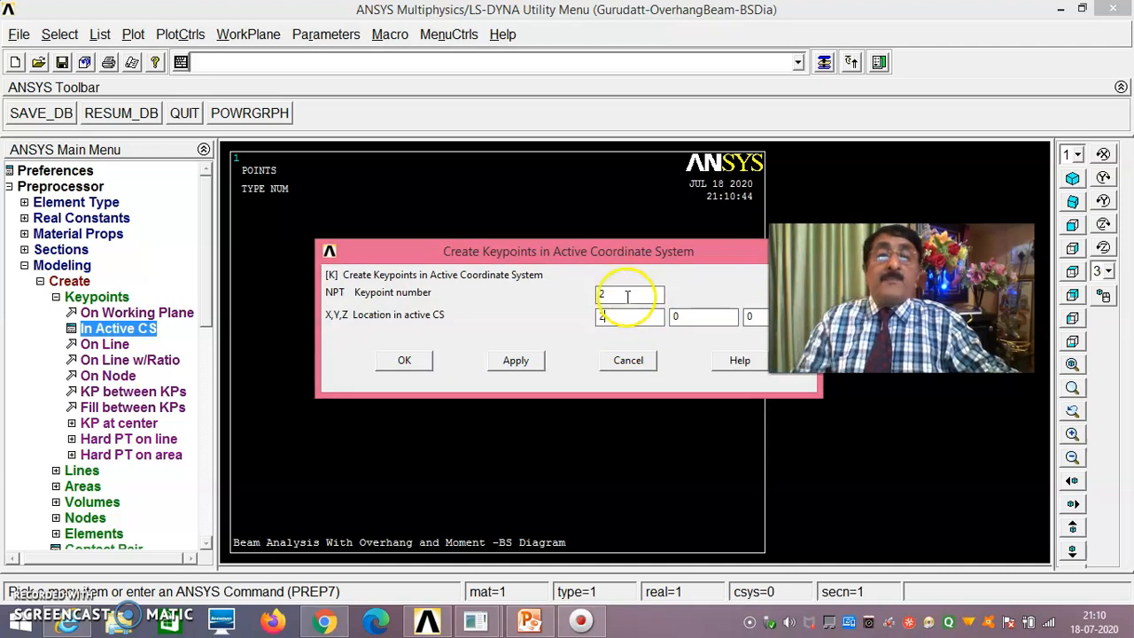
pyautogui.moveTo(587, 252); pyautogui.dragTo(540, 372)
pyautogui.click(562, 429)
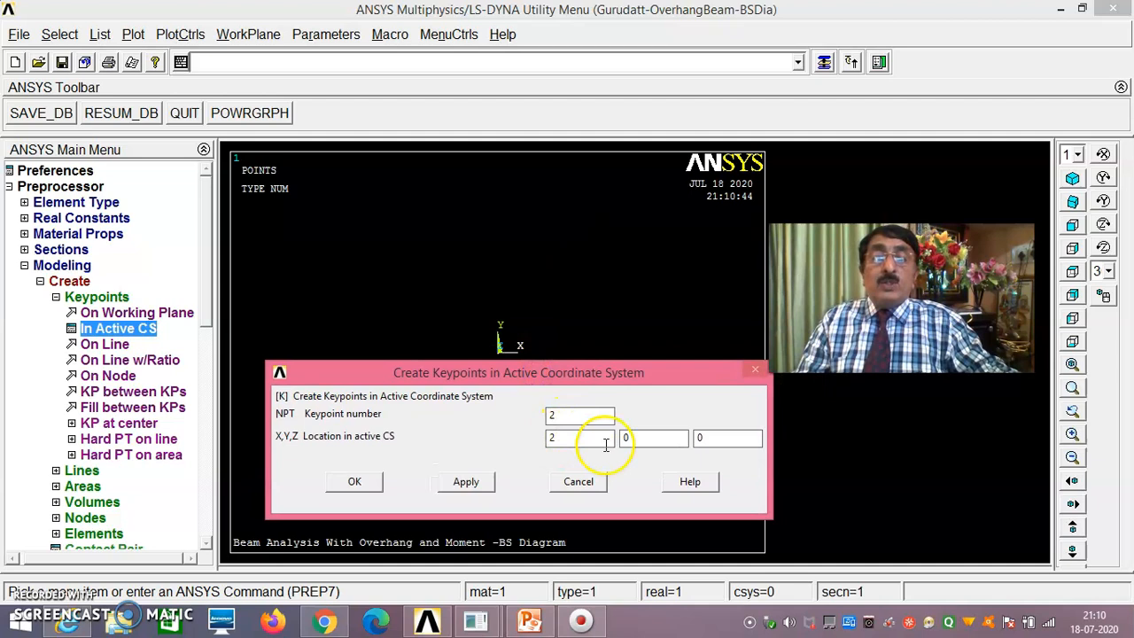
pyautogui.click(469, 481)
# - Create keypoint 3 at (4, 0, 0) and keypoint 4 at (6, 0, 0)
pyautogui.click(571, 416)
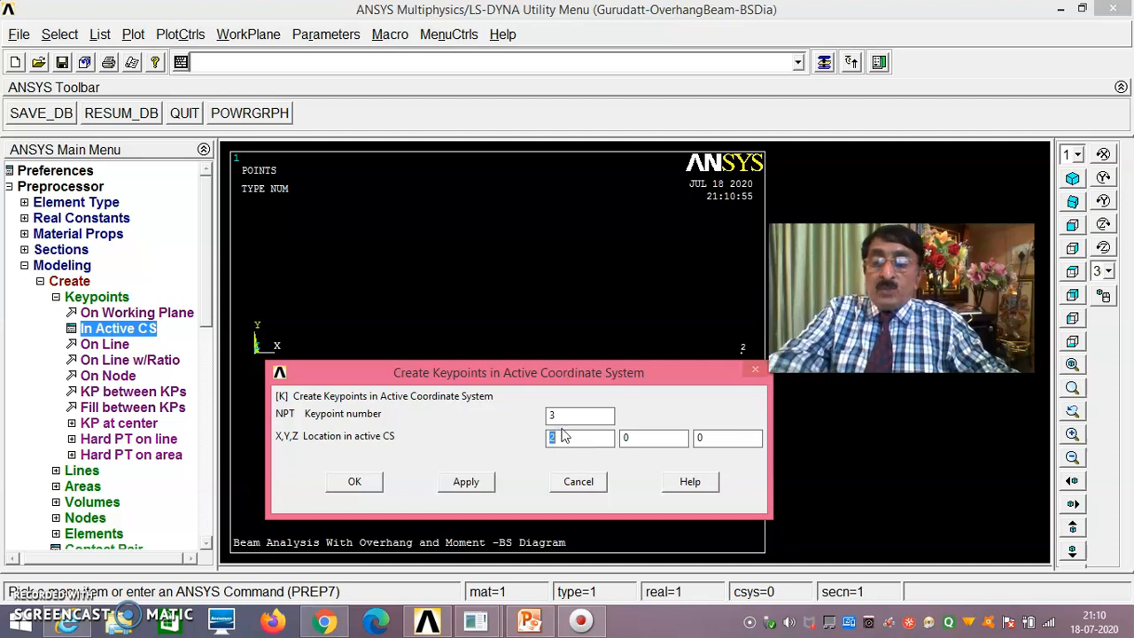
pyautogui.click(470, 483)
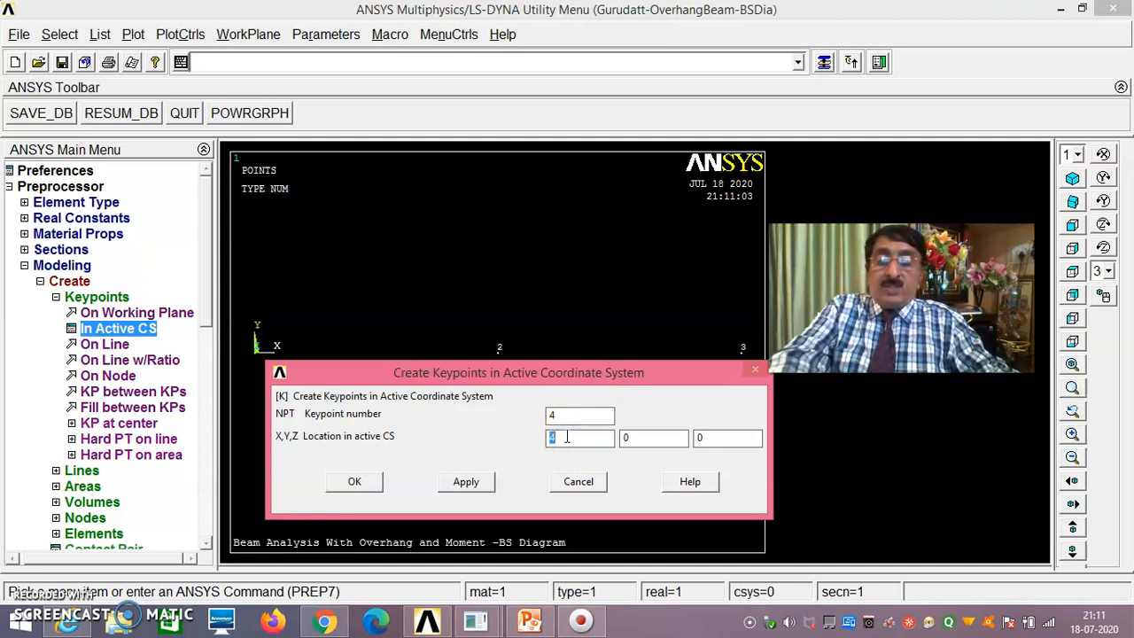
pyautogui.click(483, 483)
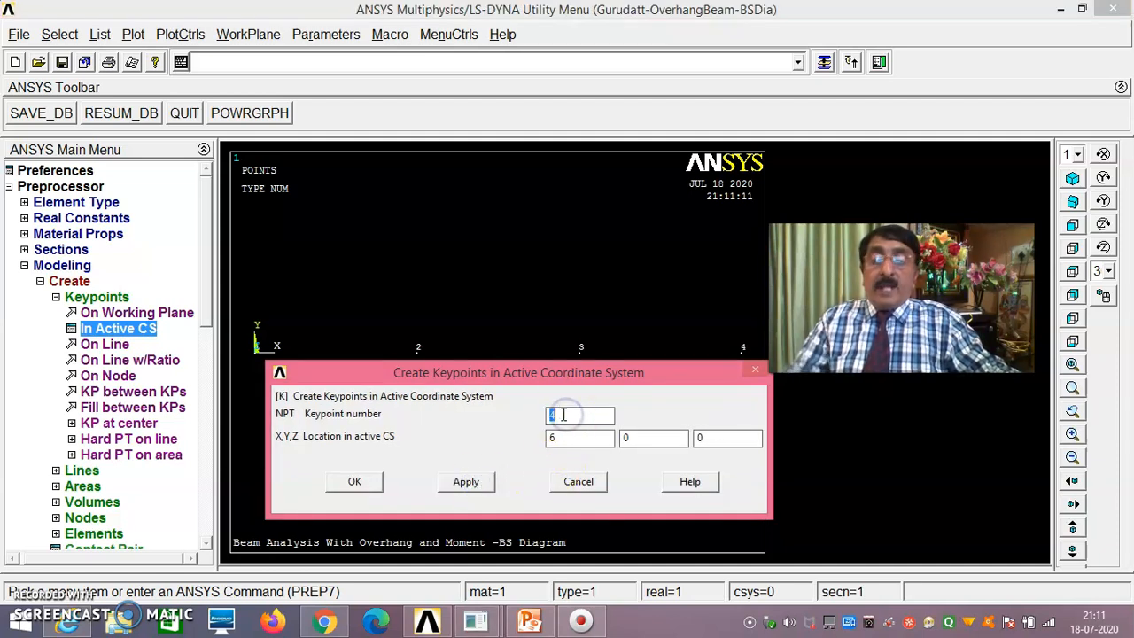
# - Create keypoint 5 at (7, 0, 0) in the active coordinate system
pyautogui.write('5')
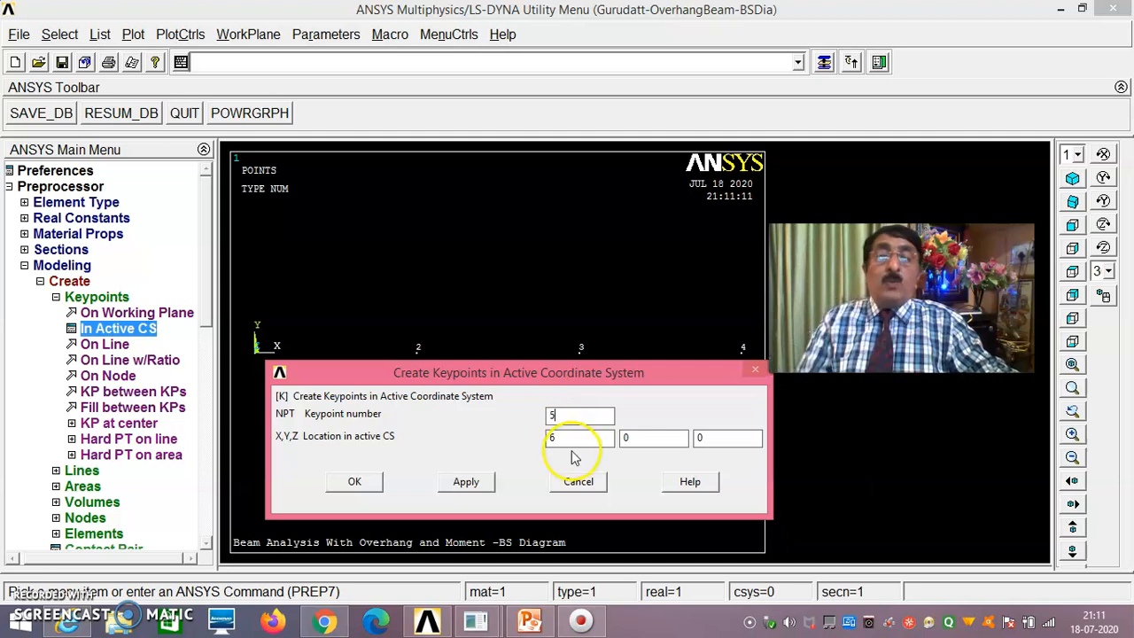
pyautogui.click(571, 436)
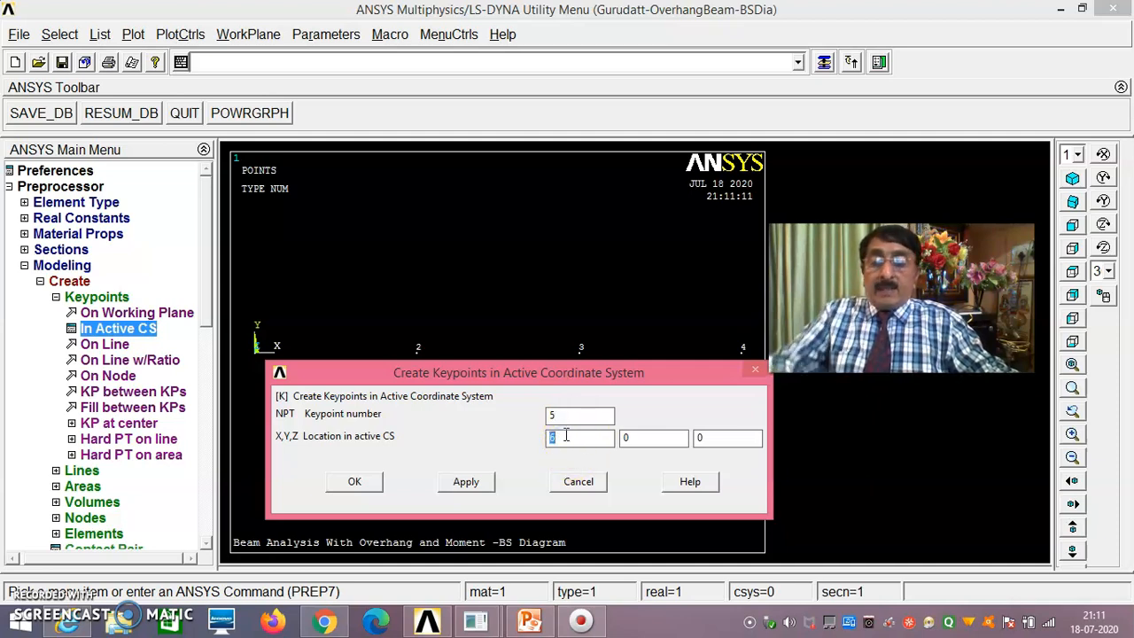
pyautogui.write('7')
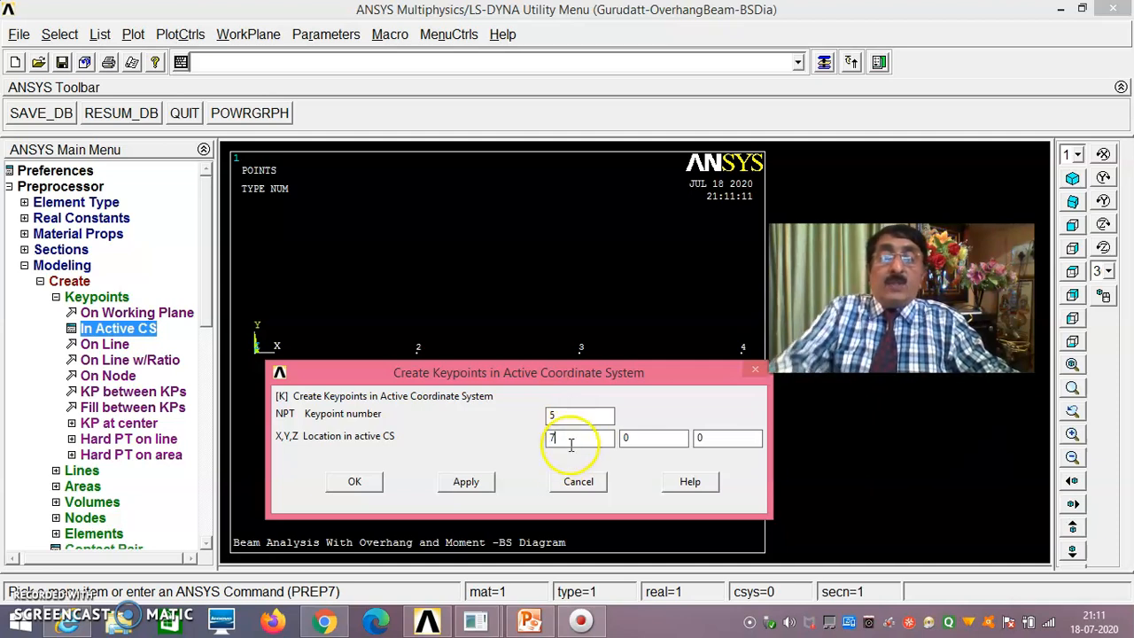
pyautogui.click(475, 486)
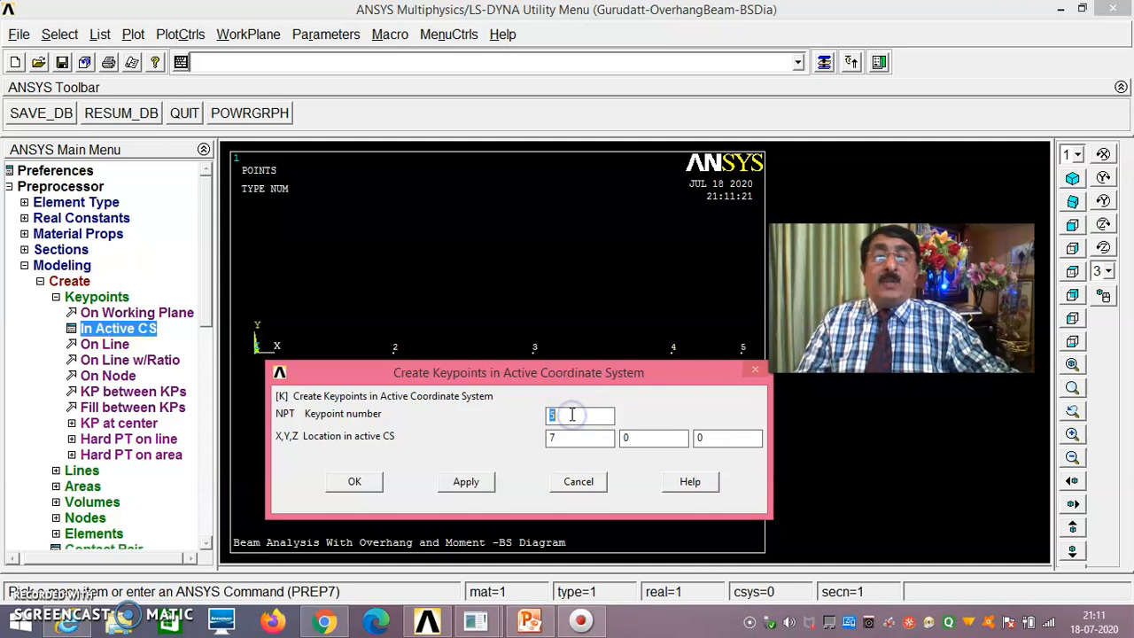
# - Create keypoint 6 at (7, -1, 0) and finish keypoint creation
pyautogui.write('6')
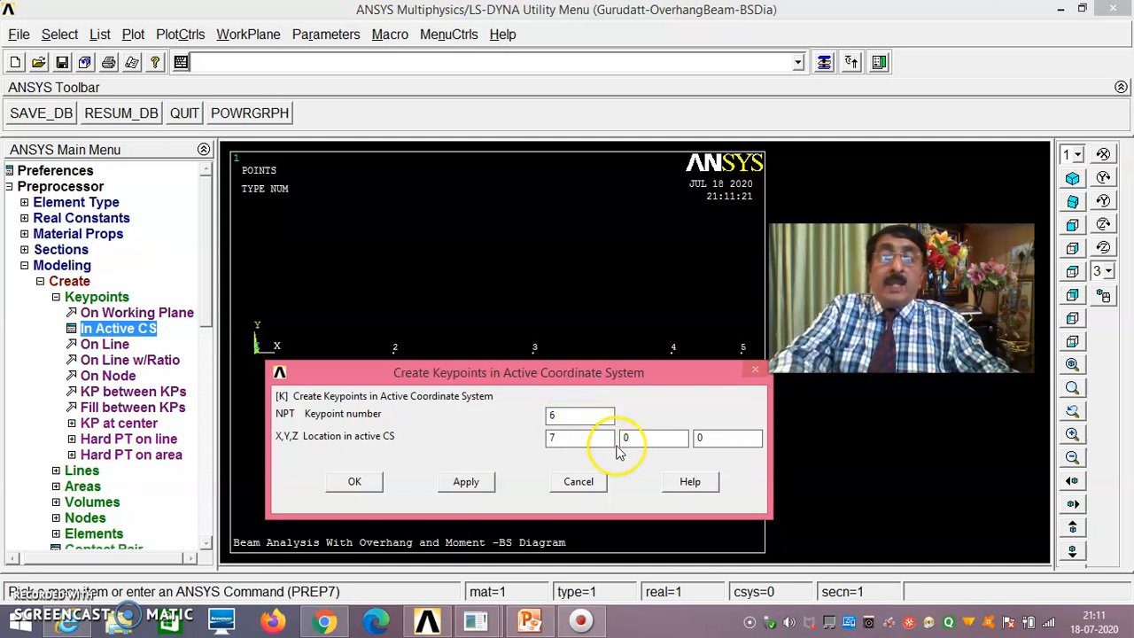
pyautogui.doubleClick(636, 440)
pyautogui.write('-')
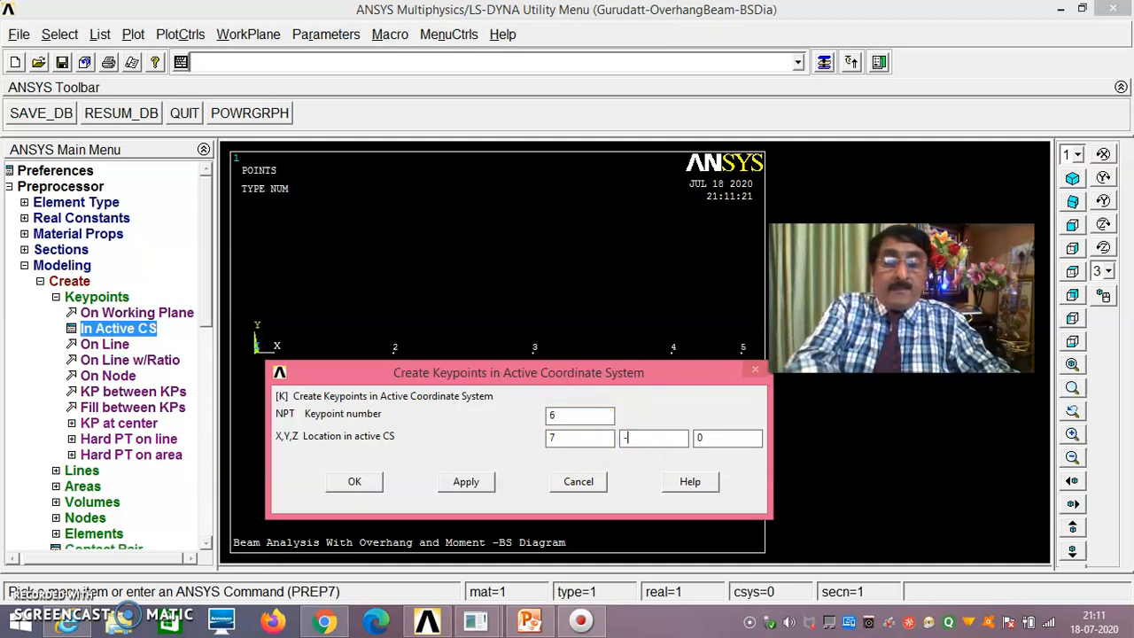
pyautogui.write('11')
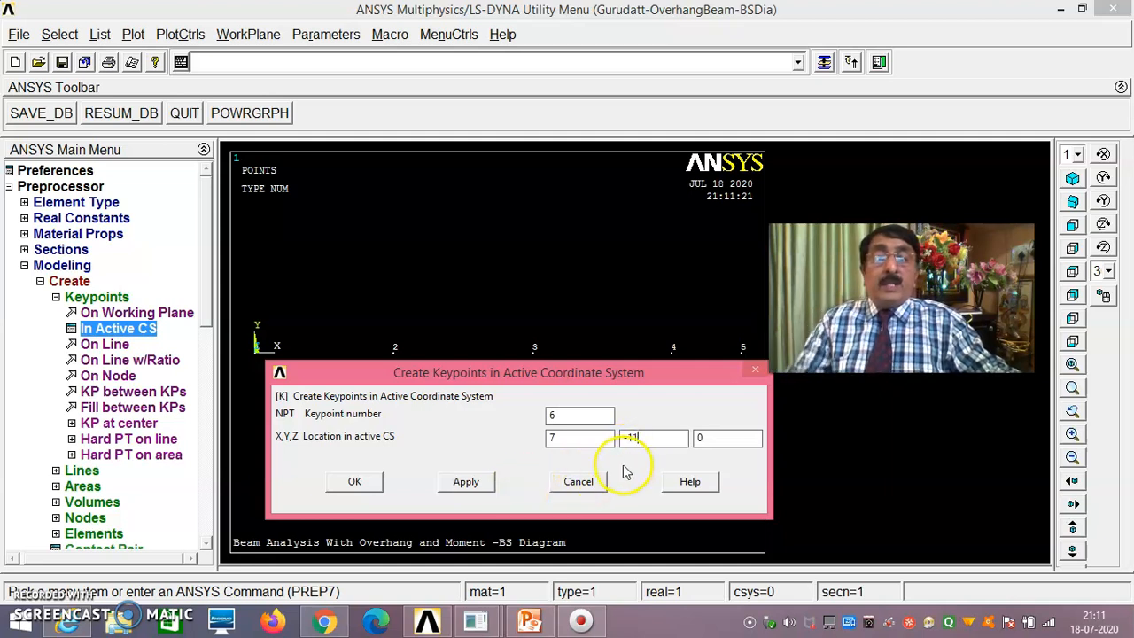
pyautogui.press('BackSpace')
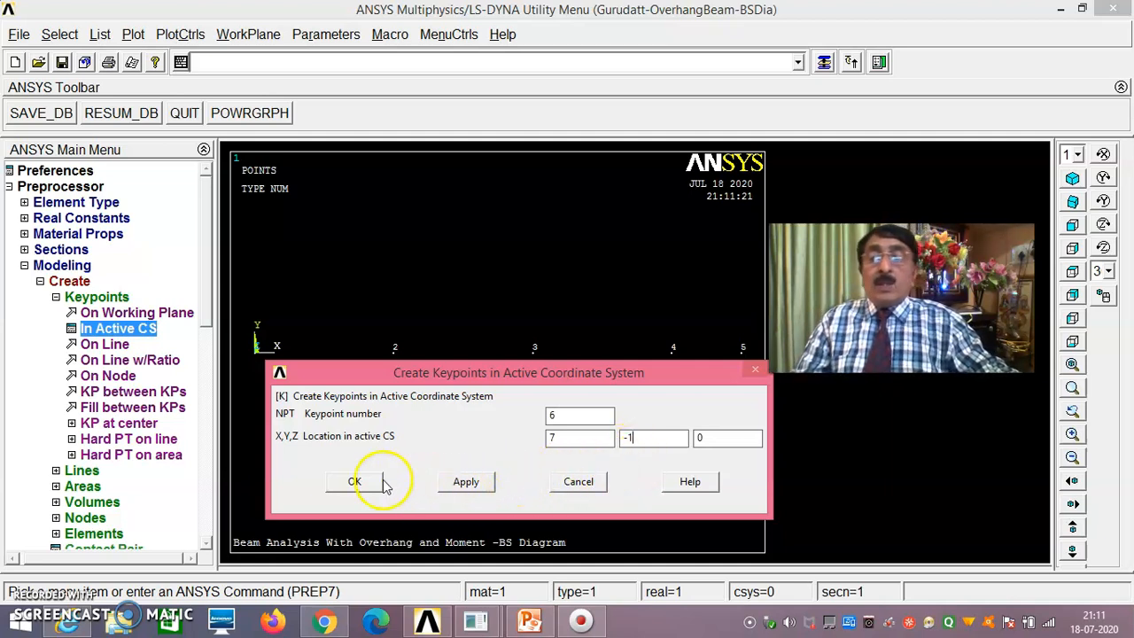
pyautogui.click(355, 481)
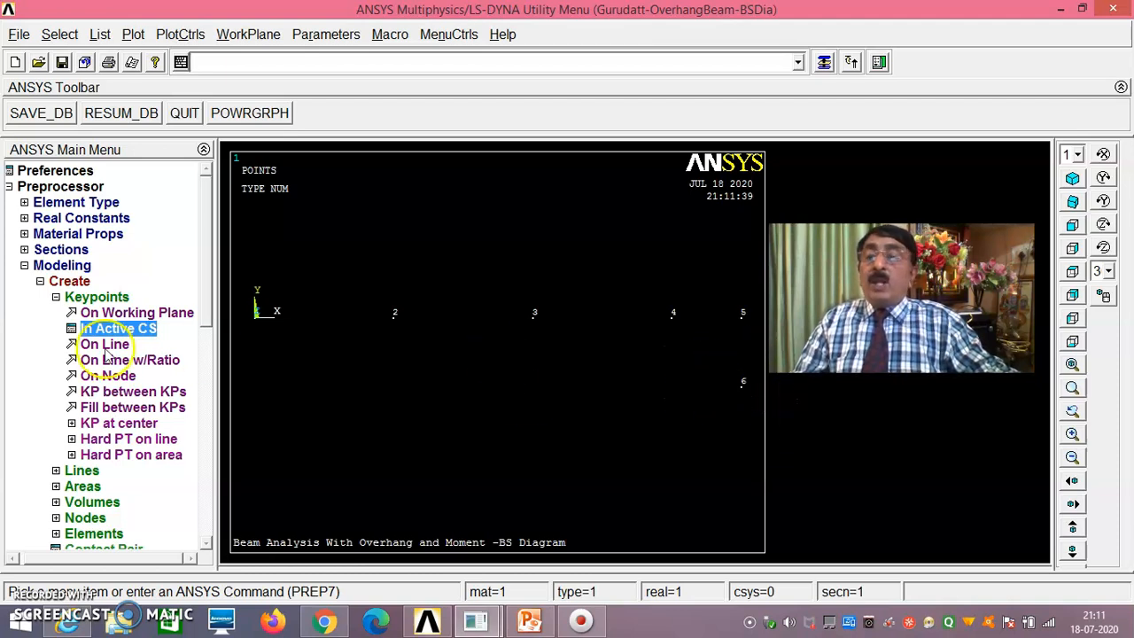
# - Create four straight lines along the beam joining keypoints 1-2, 2-3, 3-4 and 4-5
pyautogui.click(42, 284)
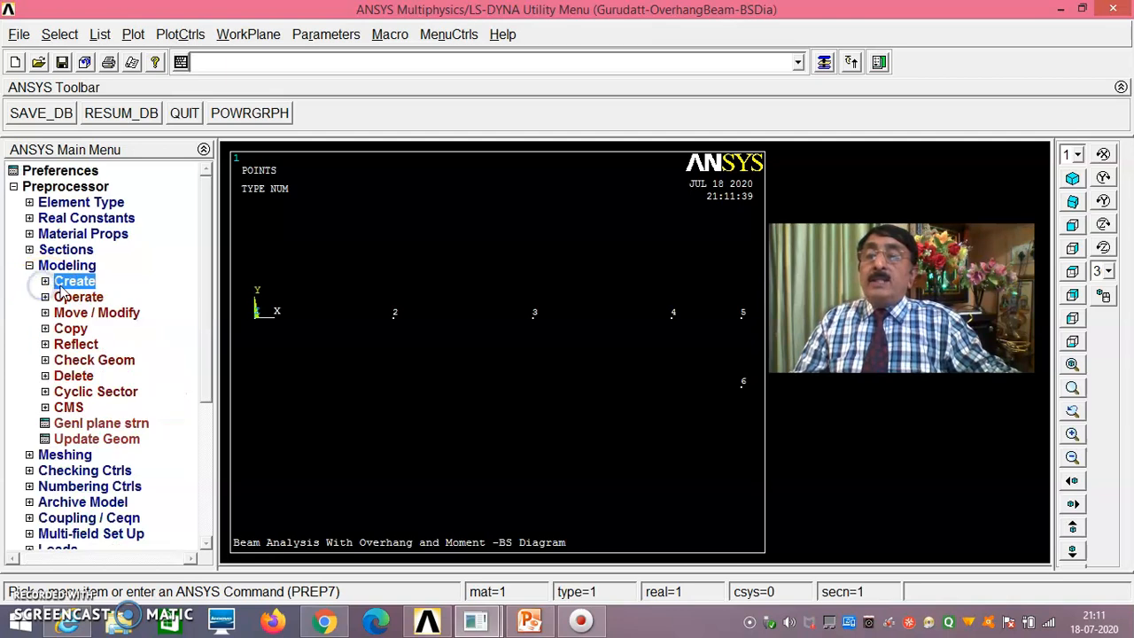
pyautogui.click(49, 280)
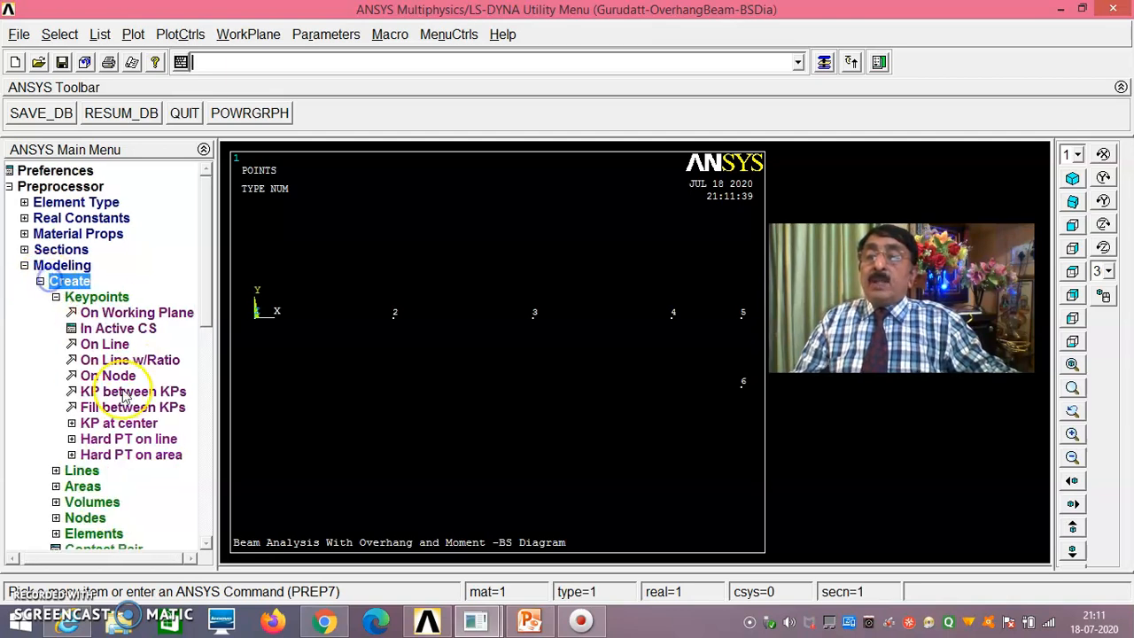
pyautogui.click(78, 471)
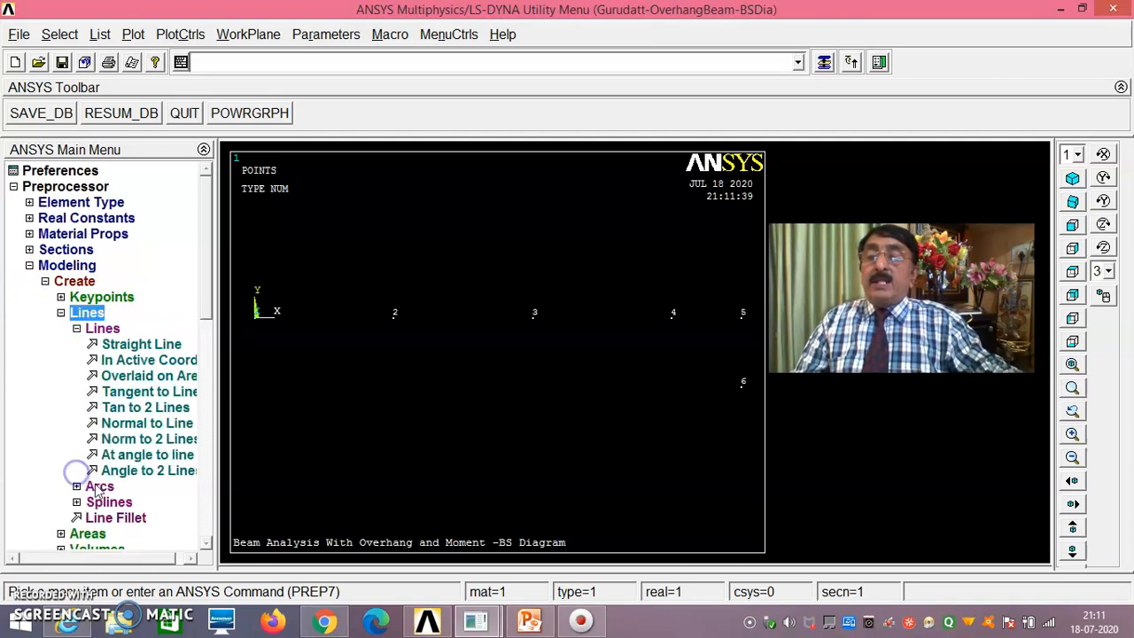
pyautogui.click(164, 344)
pyautogui.click(253, 337)
pyautogui.click(398, 341)
pyautogui.click(396, 344)
pyautogui.click(525, 340)
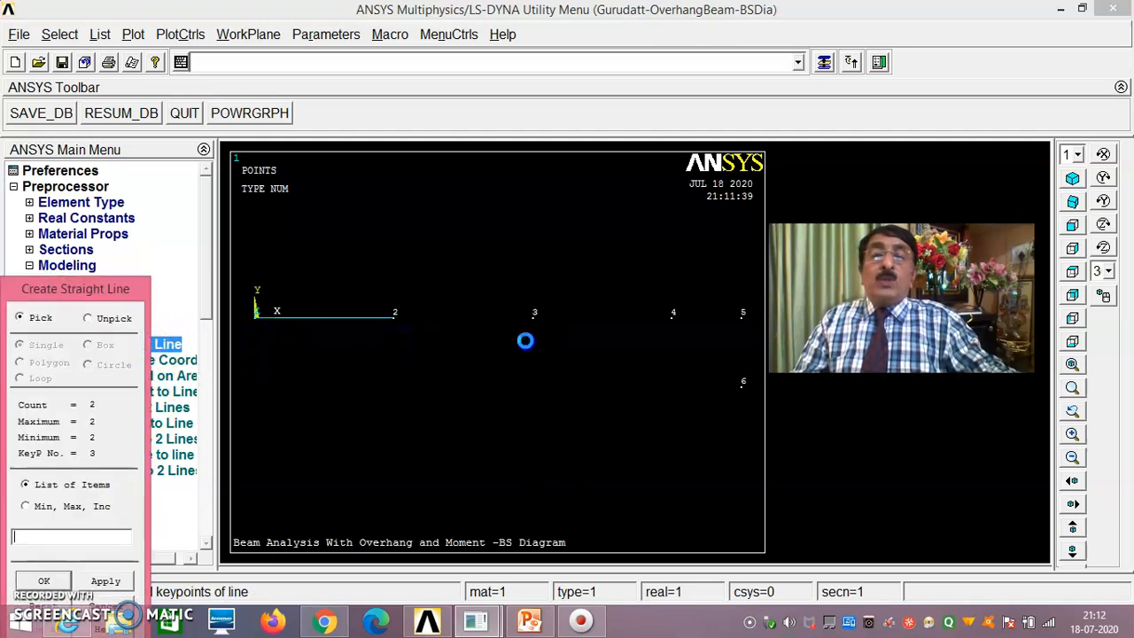
pyautogui.click(533, 348)
pyautogui.click(657, 337)
pyautogui.click(674, 349)
pyautogui.click(729, 336)
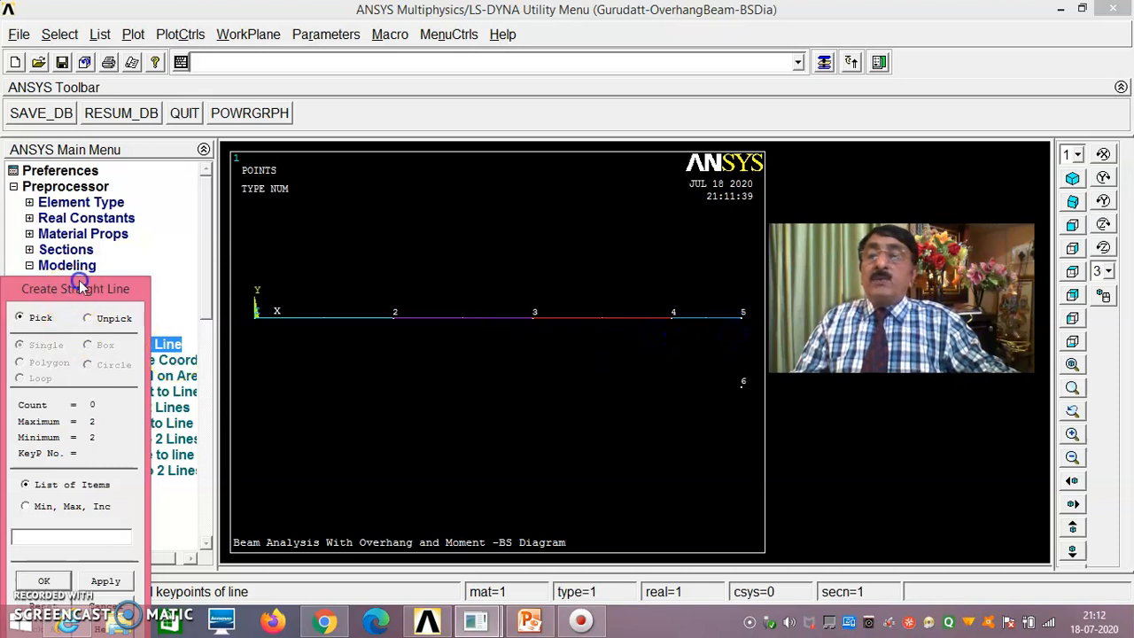
pyautogui.moveTo(80, 284); pyautogui.dragTo(162, 80)
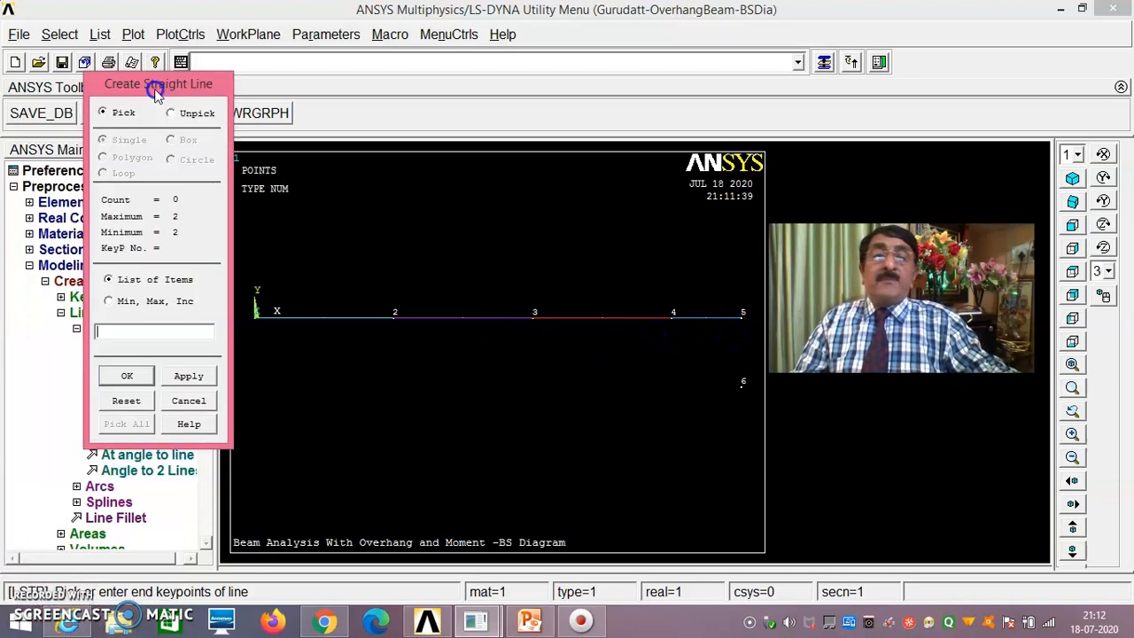
pyautogui.click(126, 377)
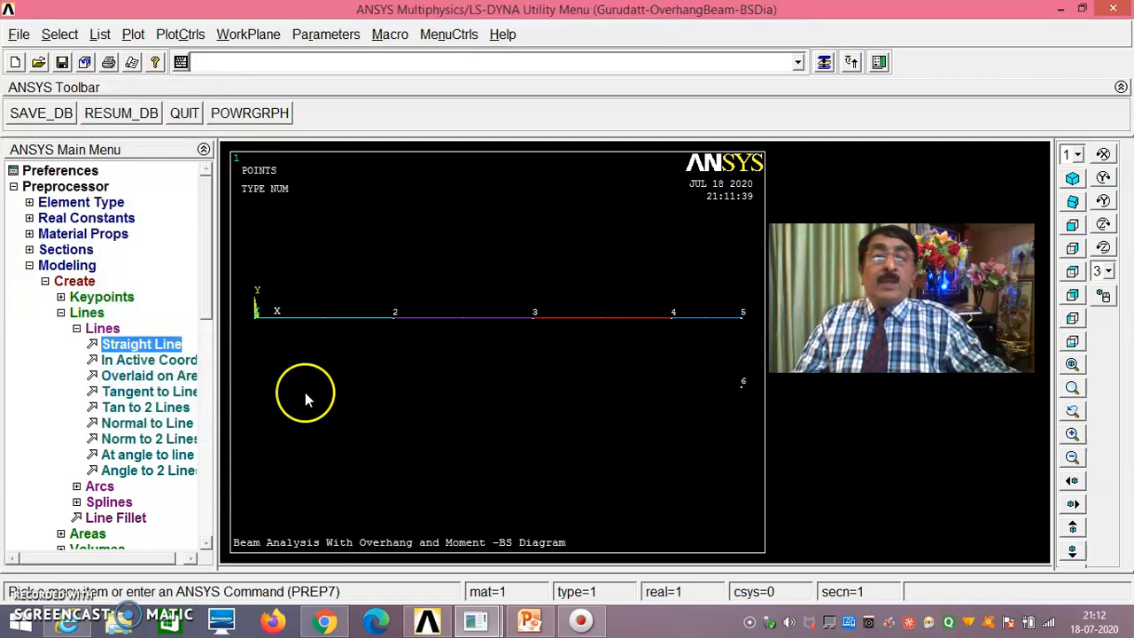
# - Assign material 1, element type 1 BEAM188 and section 1 to the four beam lines, with orientation keypoint picking set to No
pyautogui.click(61, 314)
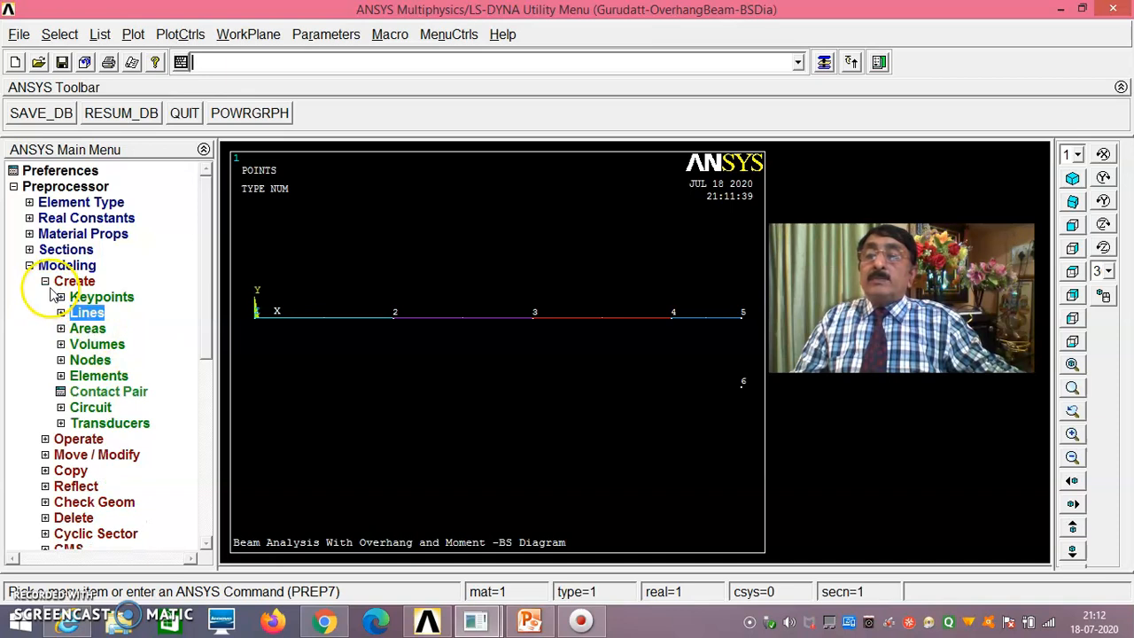
pyautogui.click(45, 281)
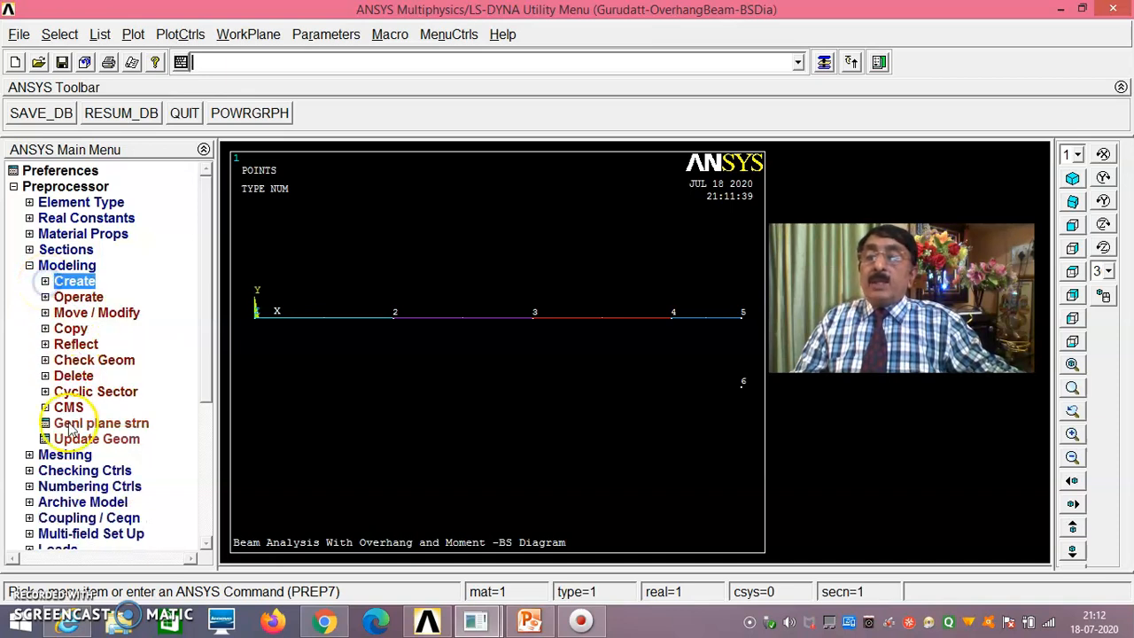
pyautogui.click(69, 456)
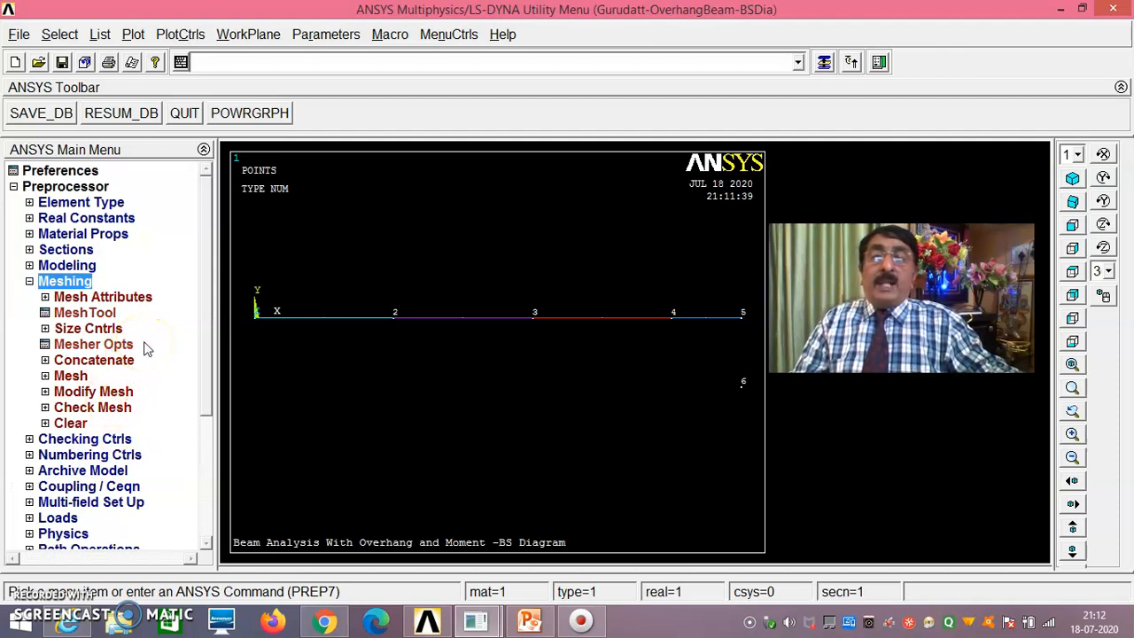
pyautogui.click(433, 366)
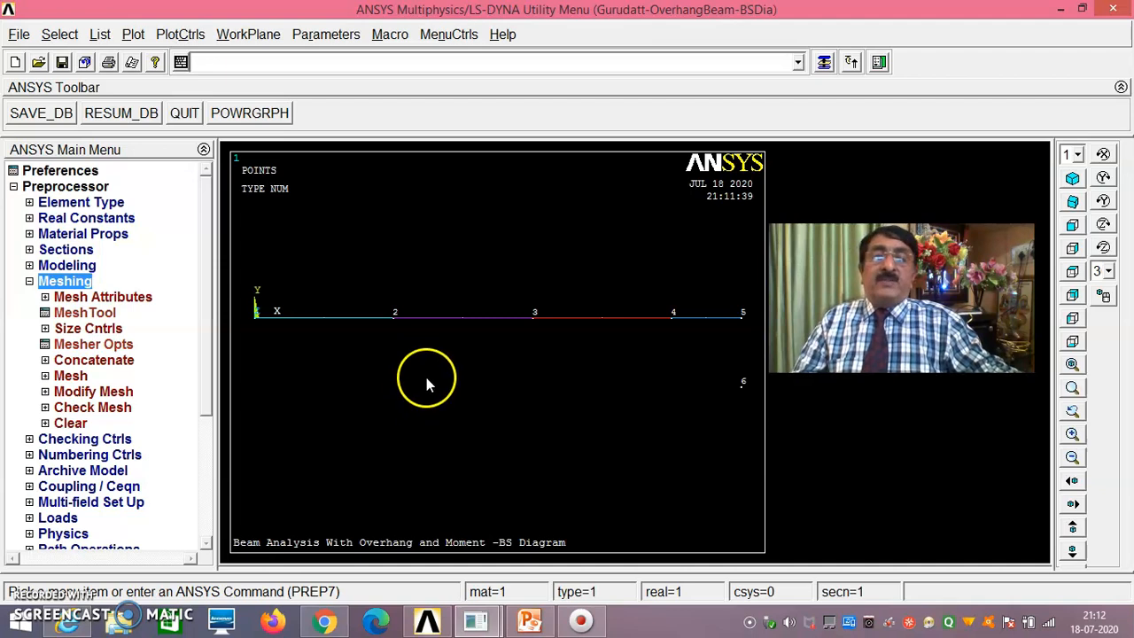
pyautogui.click(111, 299)
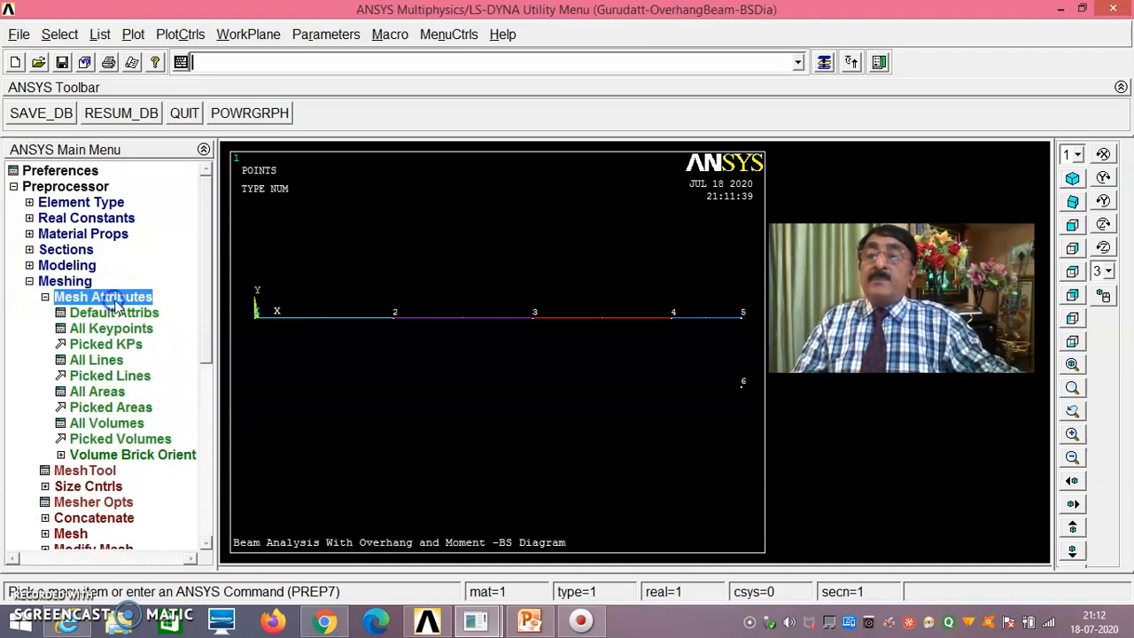
pyautogui.click(121, 378)
pyautogui.click(339, 354)
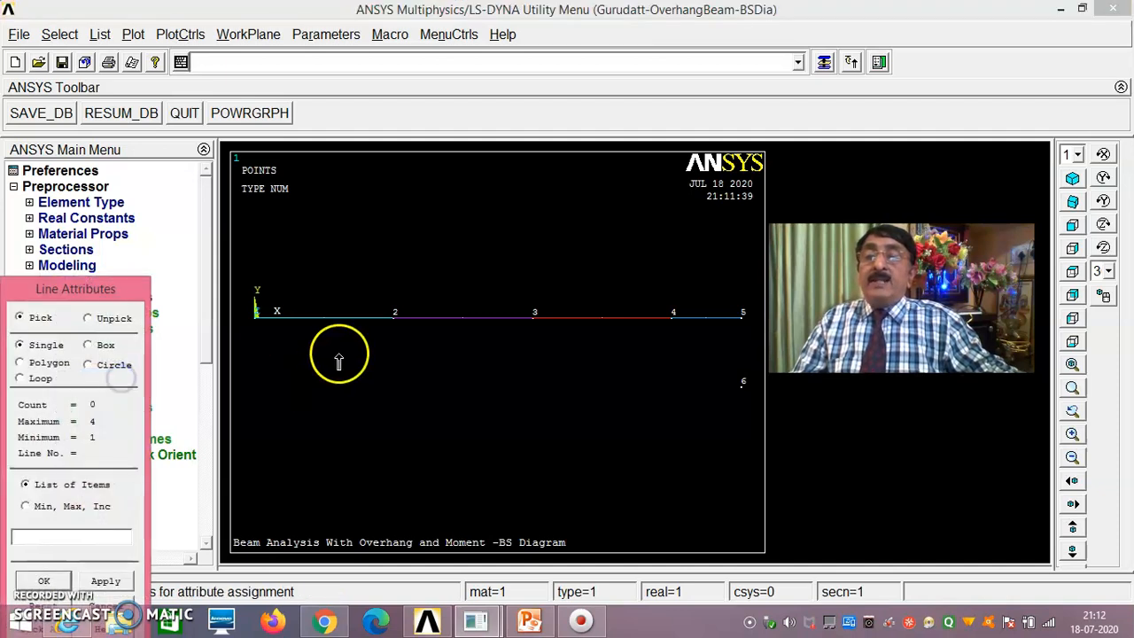
pyautogui.click(472, 323)
pyautogui.click(585, 337)
pyautogui.click(718, 329)
pyautogui.moveTo(86, 290); pyautogui.dragTo(139, 189)
pyautogui.click(98, 473)
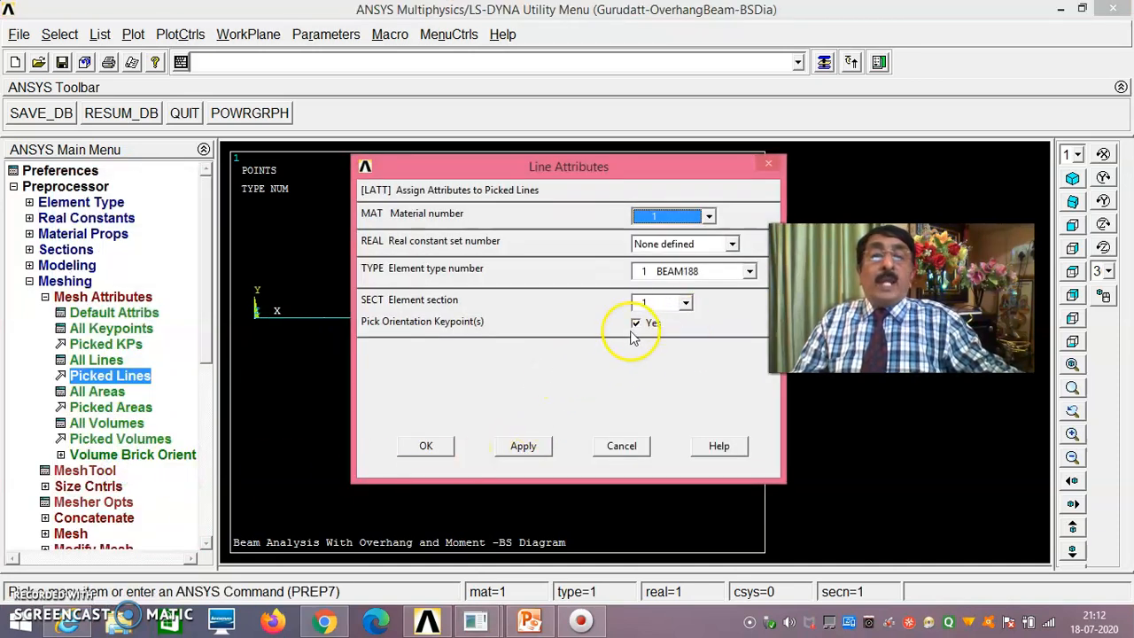
pyautogui.click(637, 323)
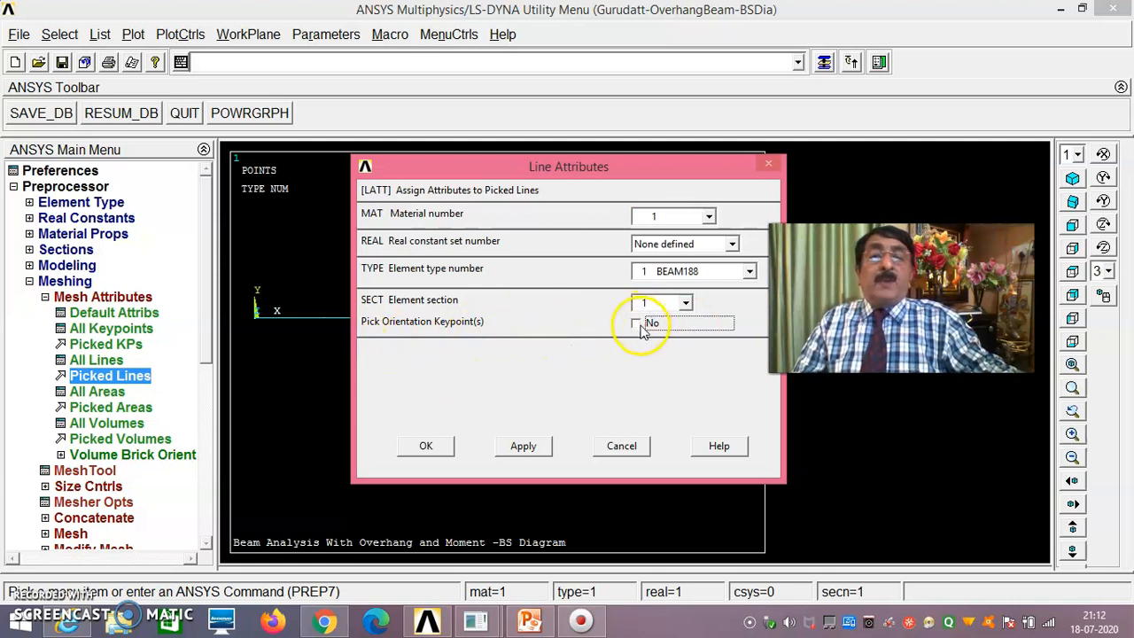
pyautogui.click(429, 448)
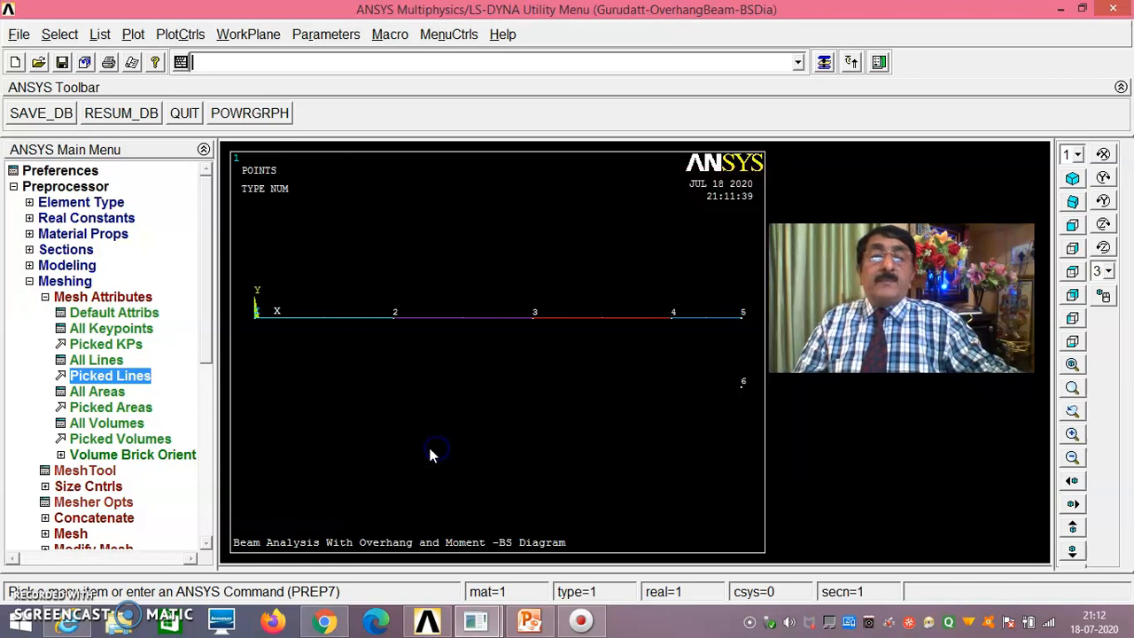
# - Set the number of element divisions to 25 on each of the four beam lines
pyautogui.click(97, 488)
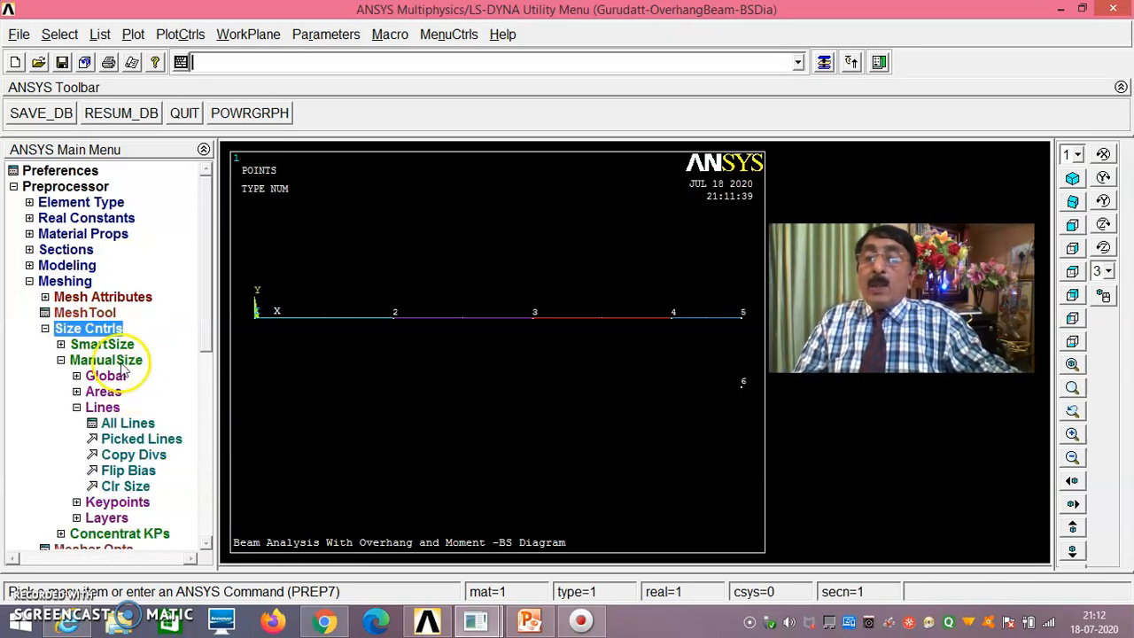
pyautogui.click(132, 441)
pyautogui.click(332, 322)
pyautogui.click(434, 325)
pyautogui.click(585, 328)
pyautogui.click(720, 323)
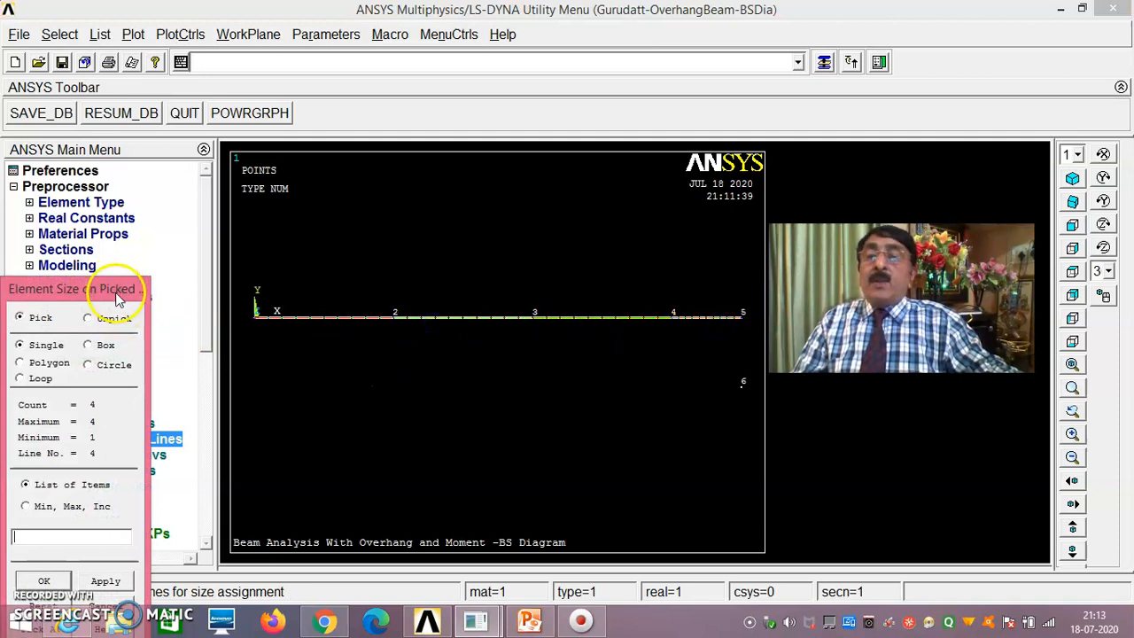
pyautogui.moveTo(118, 299); pyautogui.dragTo(182, 138)
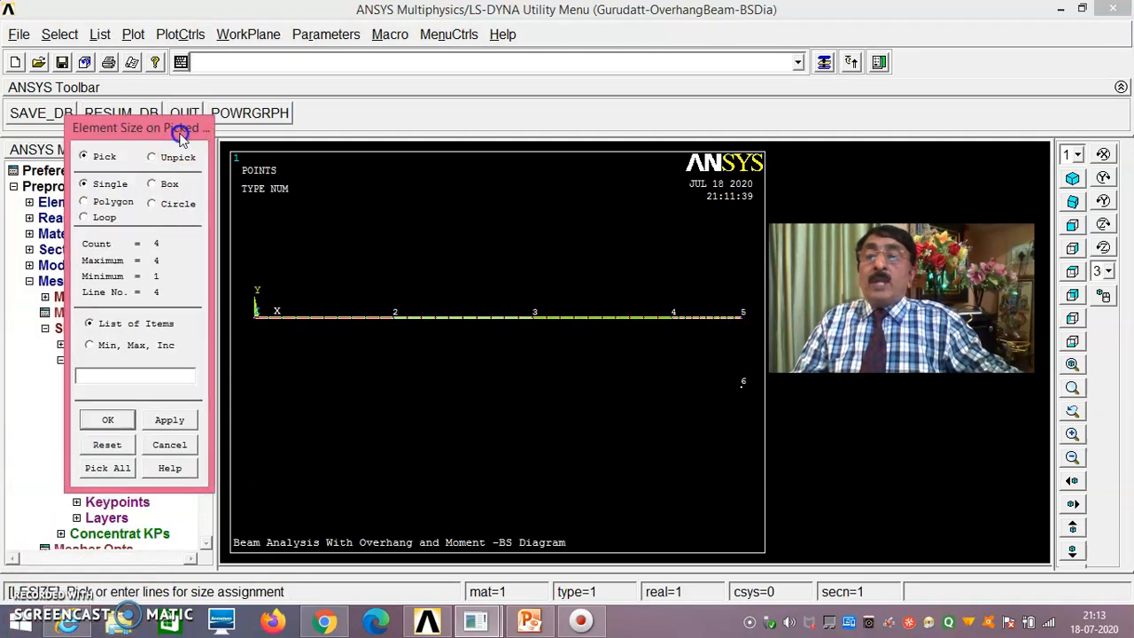
pyautogui.click(122, 426)
pyautogui.click(652, 236)
pyautogui.write('25')
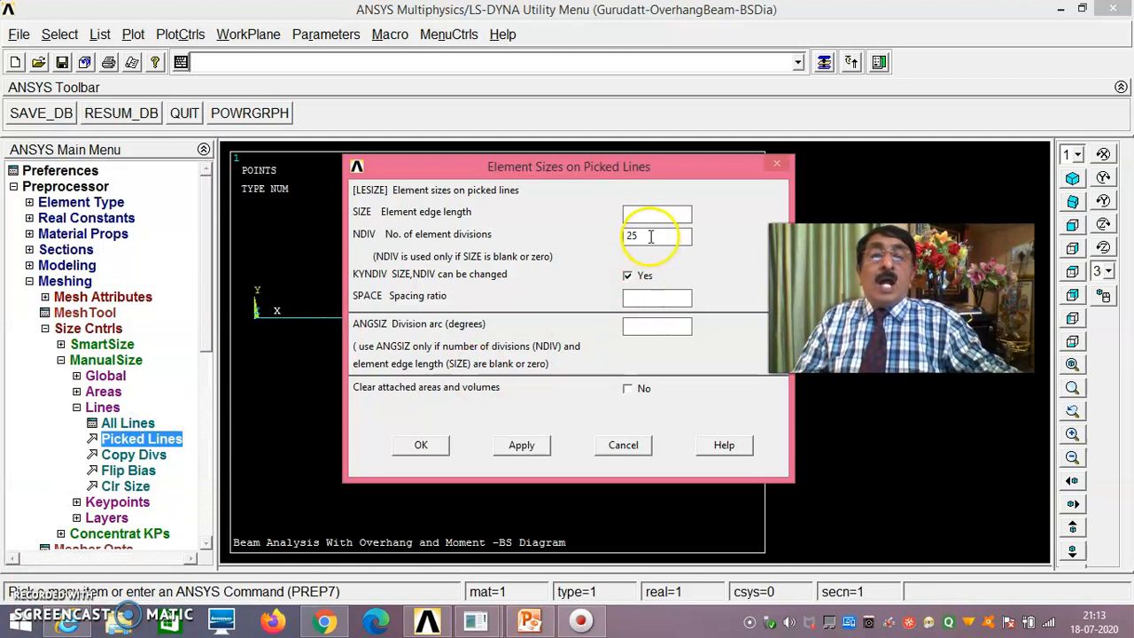
pyautogui.click(422, 446)
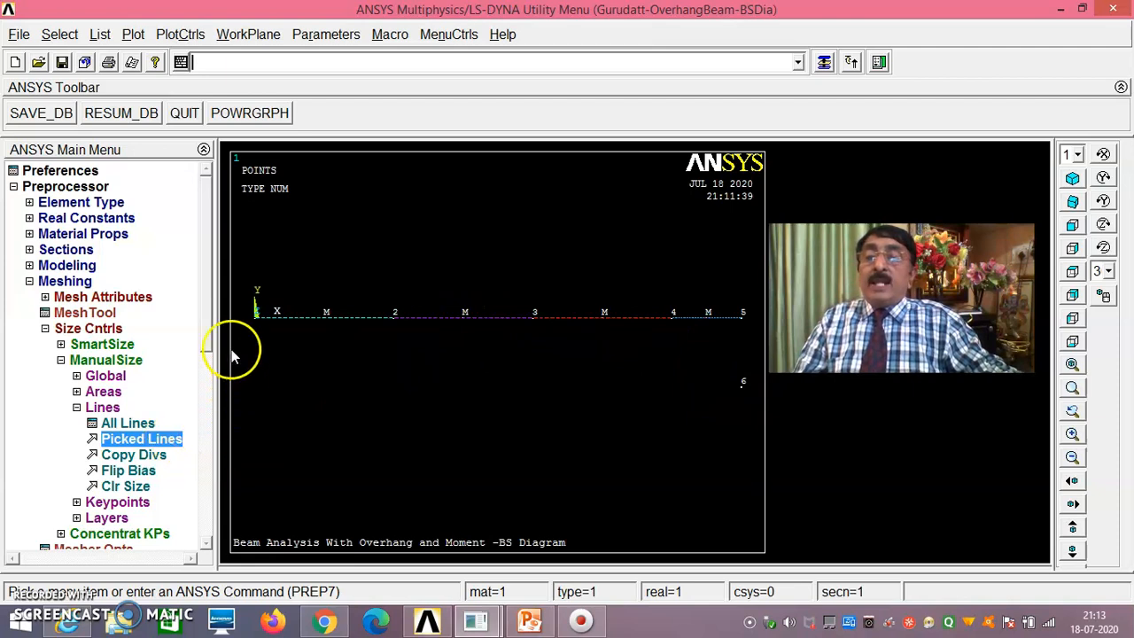
# - Save the model database before meshing
pyautogui.click(44, 115)
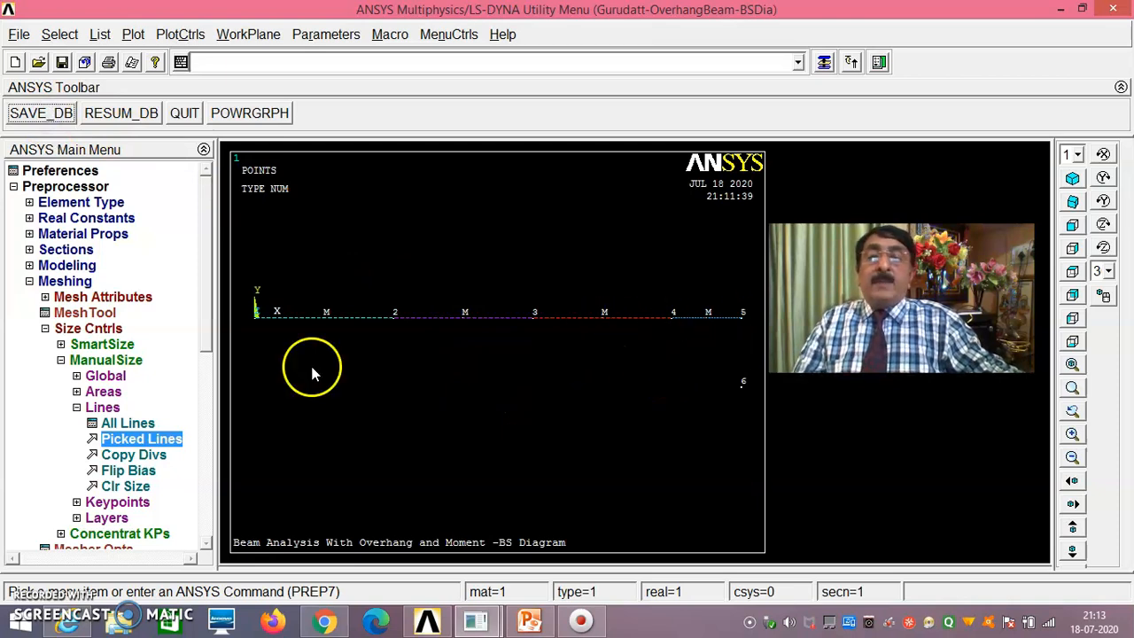
# - Mesh all four beam lines with the attributes that have no orientation keypoint
pyautogui.moveTo(212, 304); pyautogui.dragTo(204, 353)
pyautogui.click(75, 487)
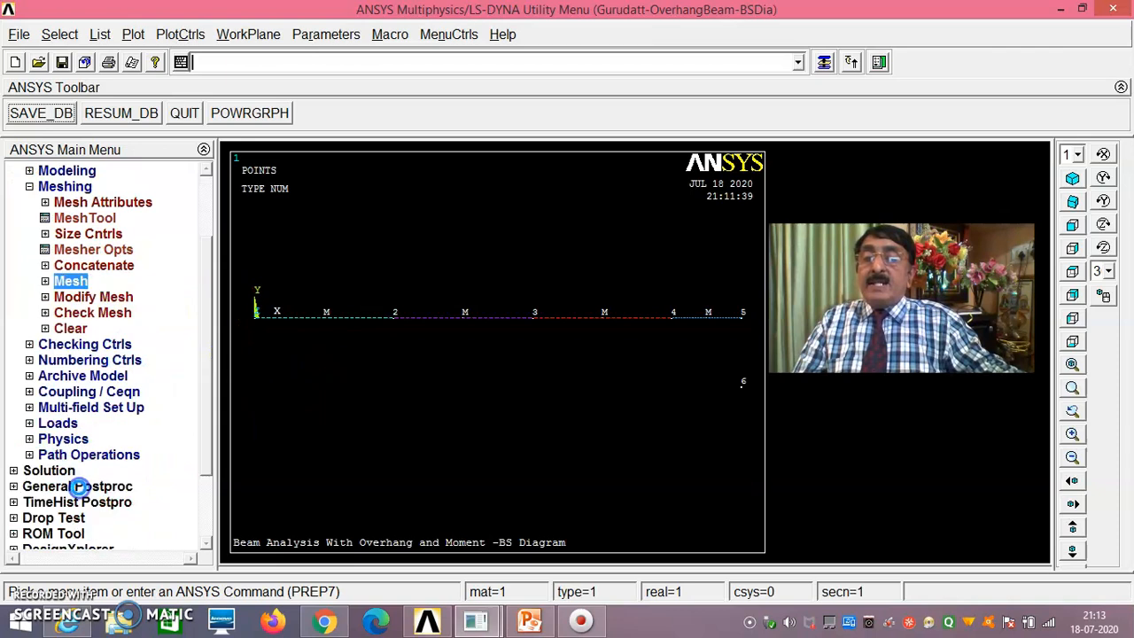
pyautogui.click(86, 313)
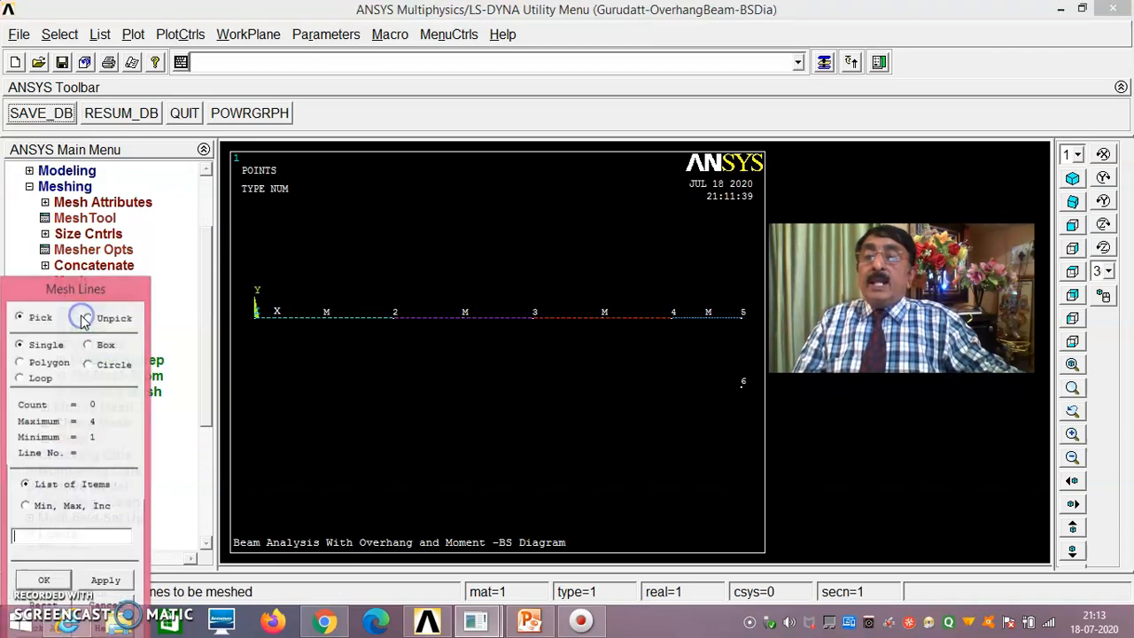
pyautogui.moveTo(88, 222); pyautogui.dragTo(188, 135)
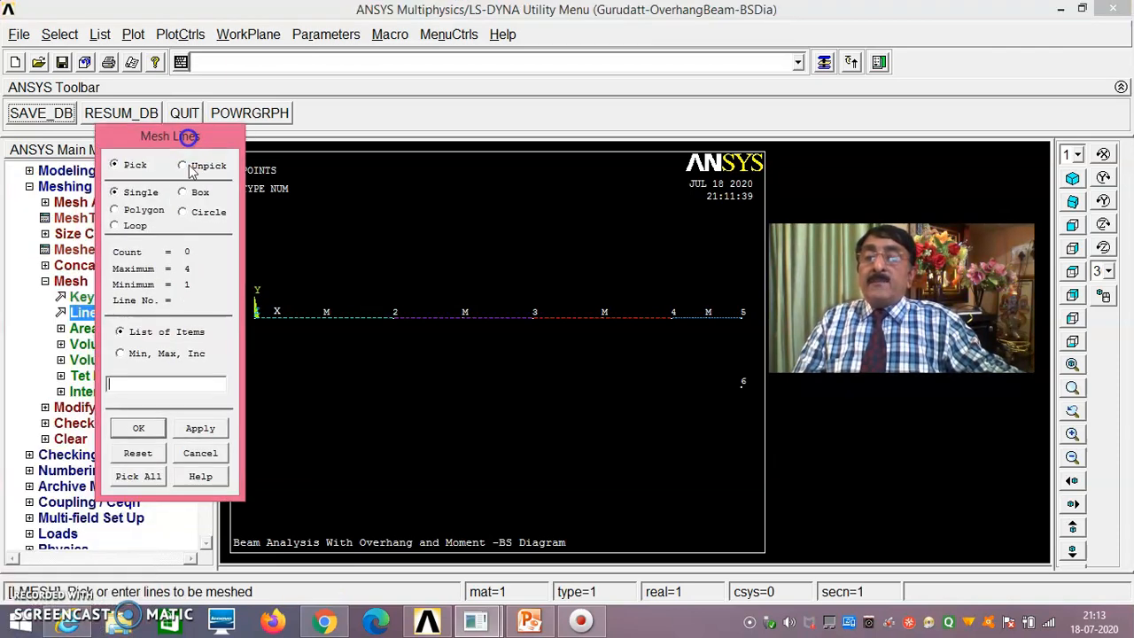
pyautogui.click(139, 475)
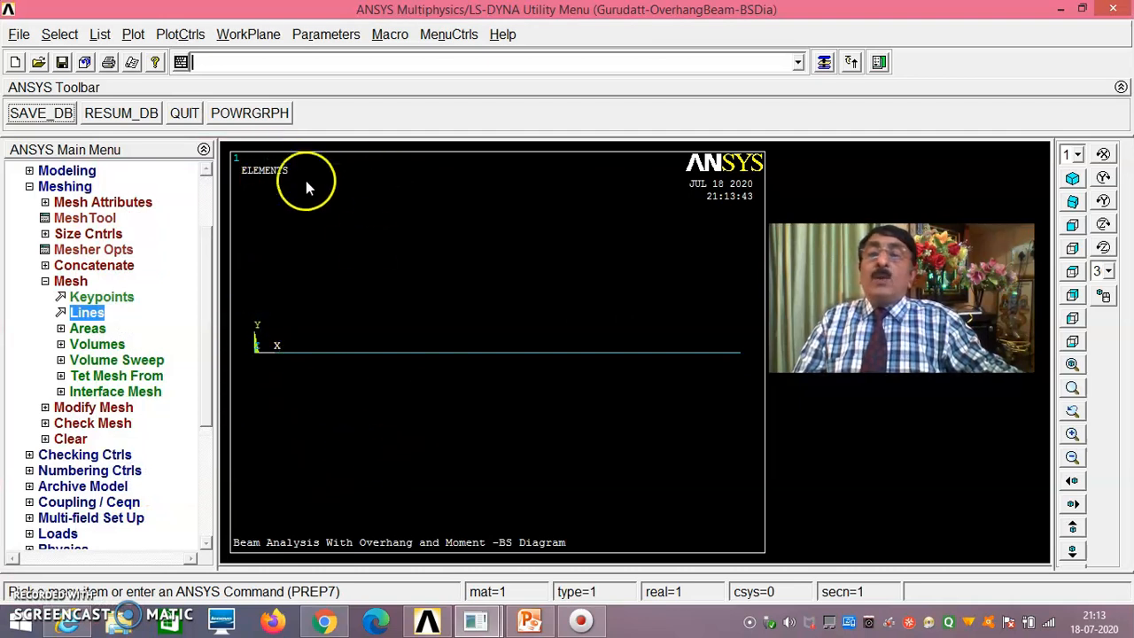
# - Turn on the display of element shapes and examine the section orientation at the beam's overhanging end in an isometric close-up
pyautogui.click(193, 35)
pyautogui.moveTo(252, 142)
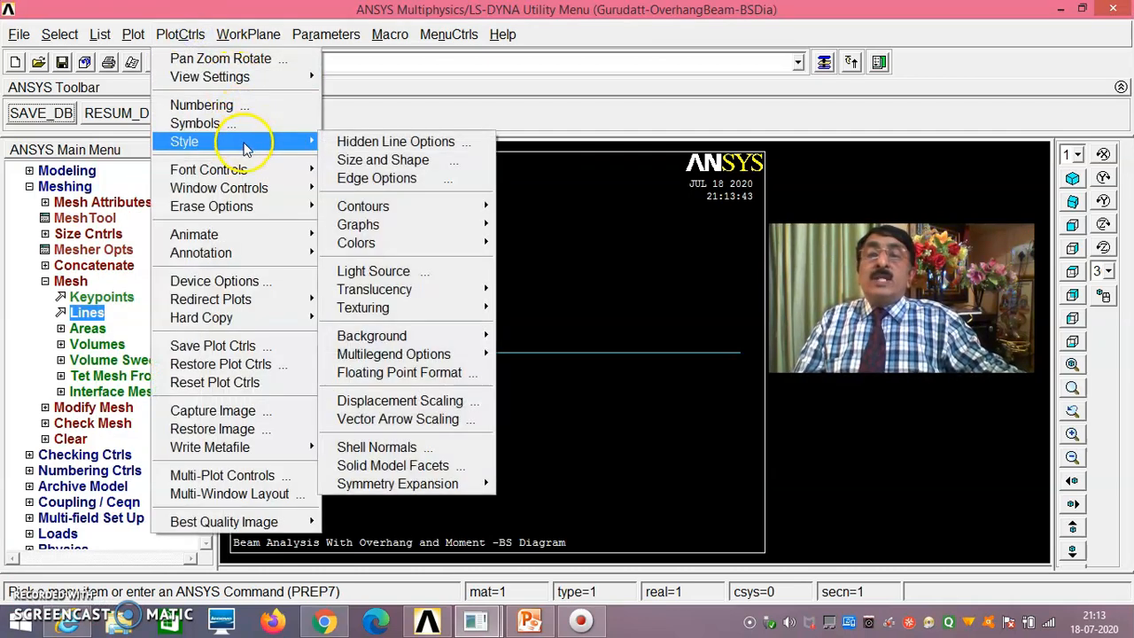
pyautogui.click(360, 168)
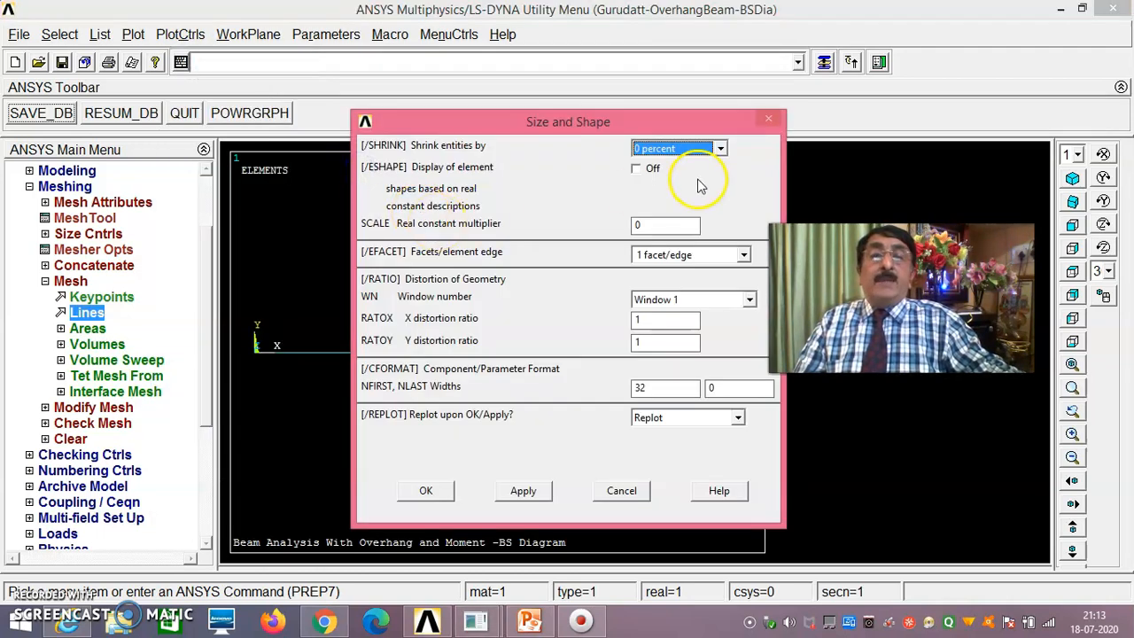
pyautogui.click(637, 169)
pyautogui.click(426, 490)
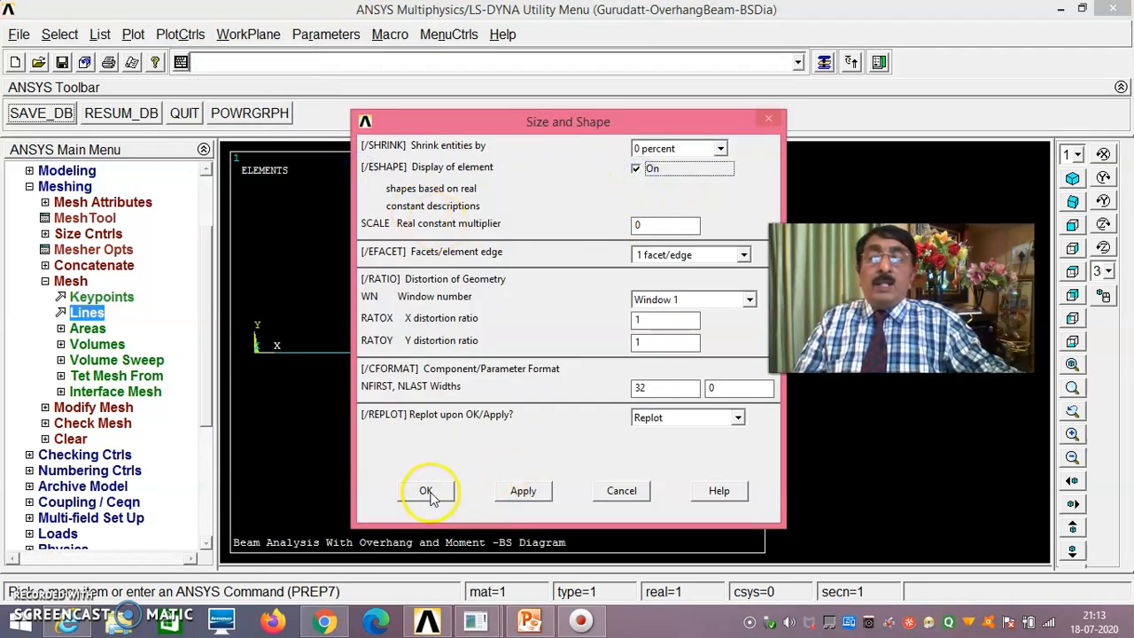
pyautogui.click(1073, 180)
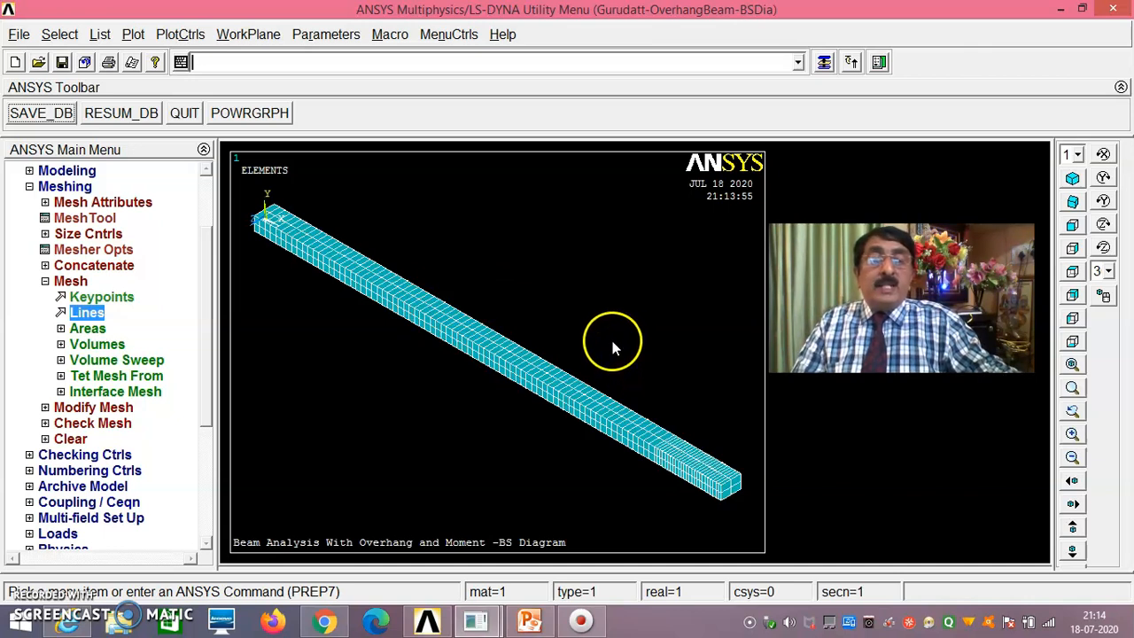
pyautogui.click(1072, 390)
pyautogui.click(733, 479)
pyautogui.click(742, 429)
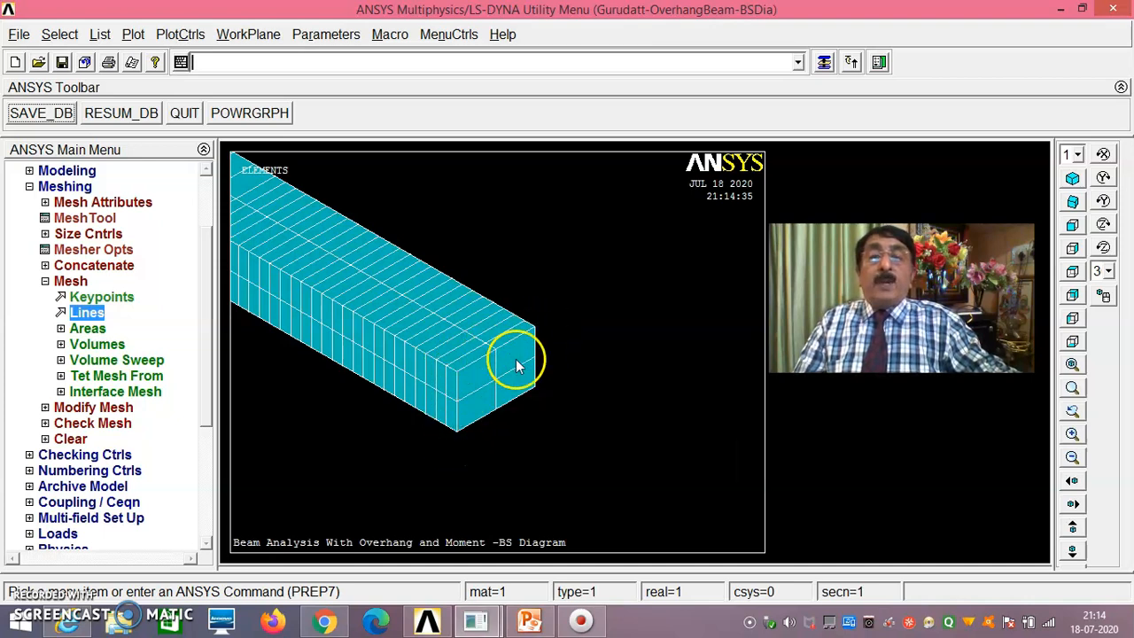
pyautogui.click(1072, 364)
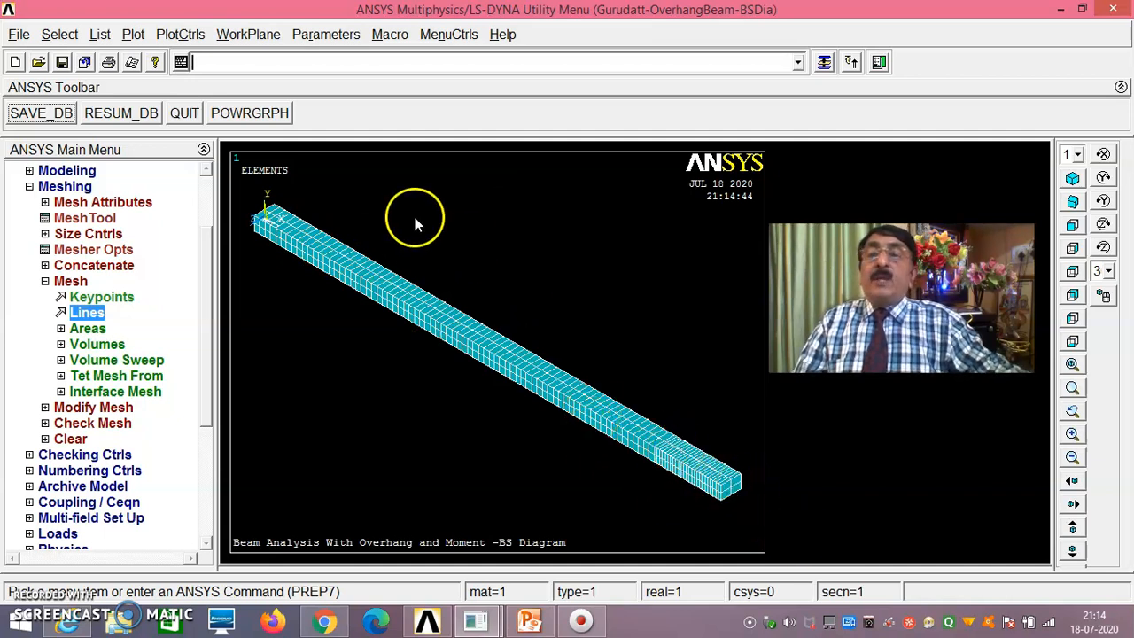
# - Resume the saved database and plot the lines and keypoints together
pyautogui.click(124, 114)
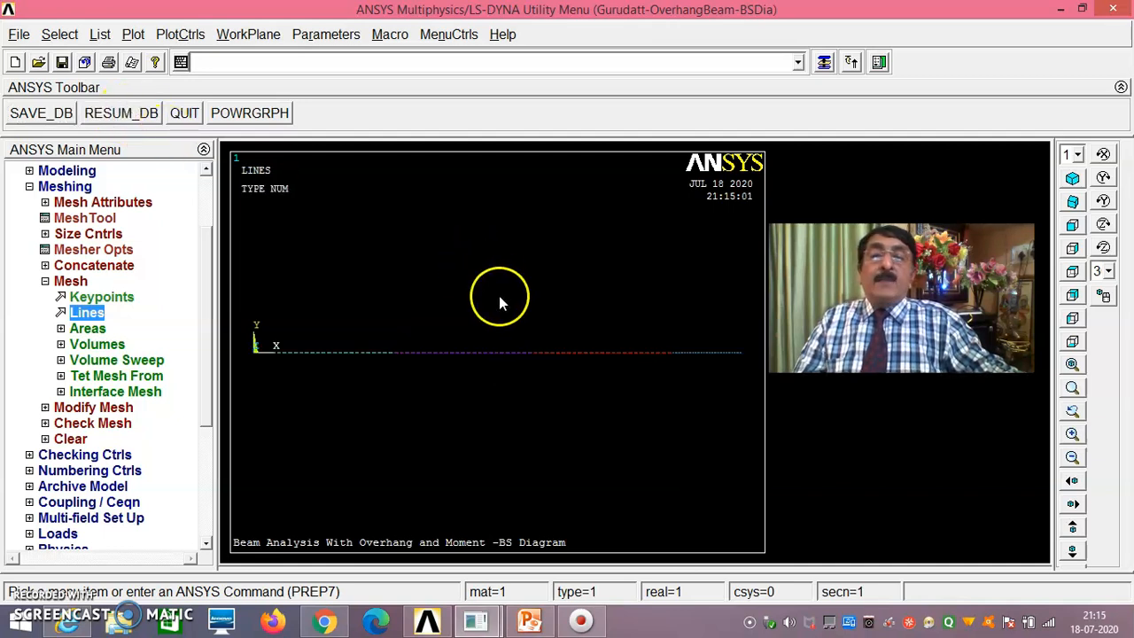
pyautogui.click(133, 33)
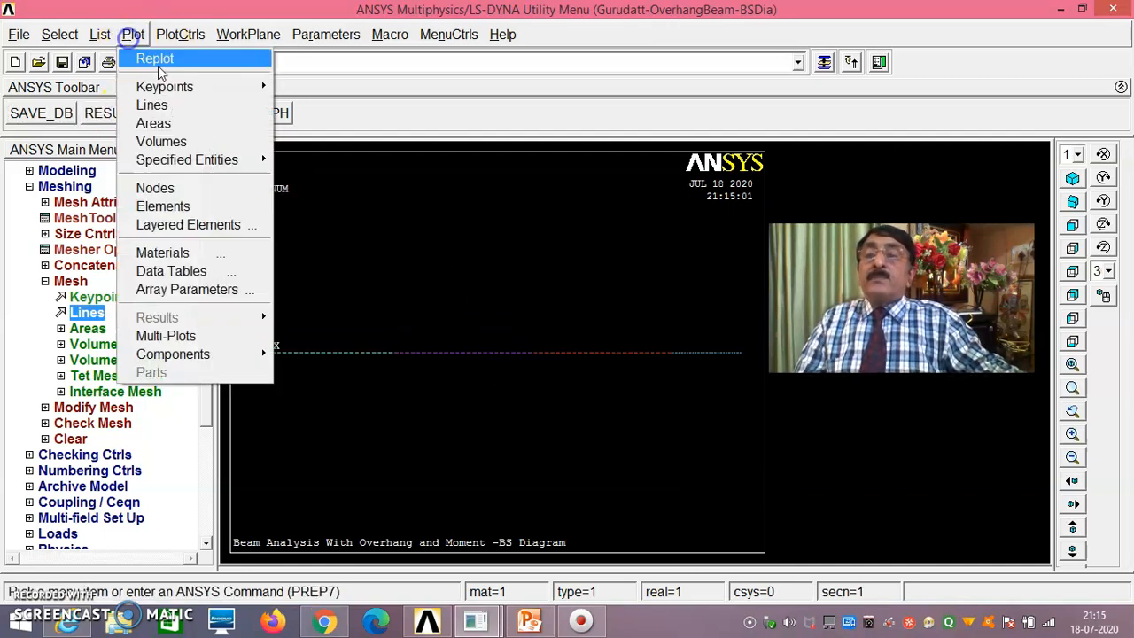
pyautogui.click(190, 332)
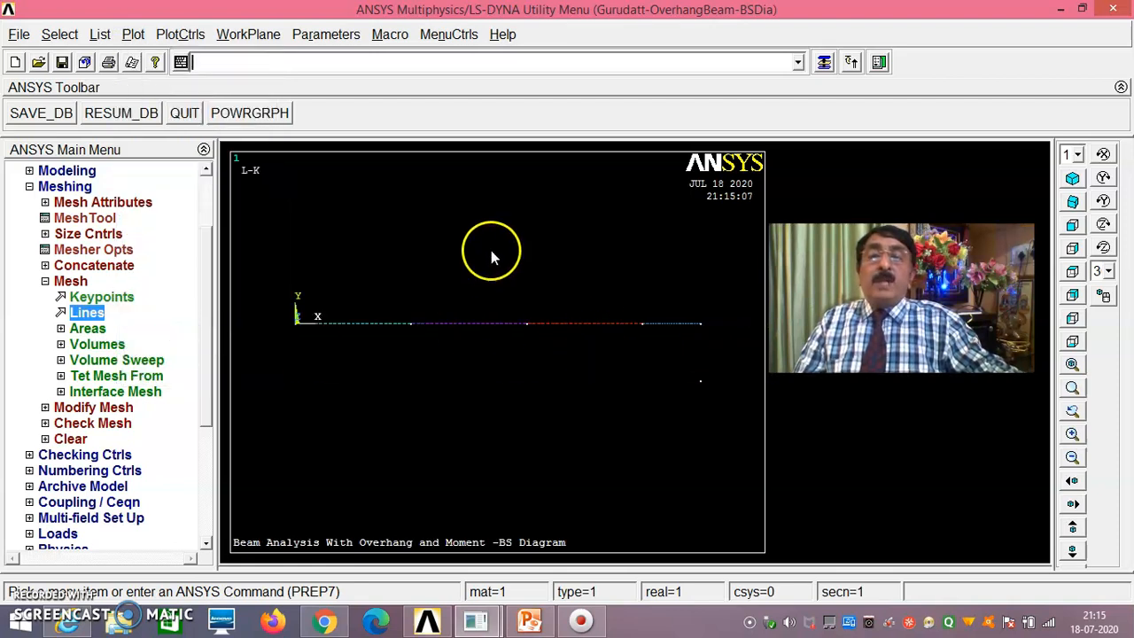
# - Assign material 1, element type 1 BEAM188 and section 1 to the four beam lines, with keypoint 6 as orientation keypoint
pyautogui.click(106, 204)
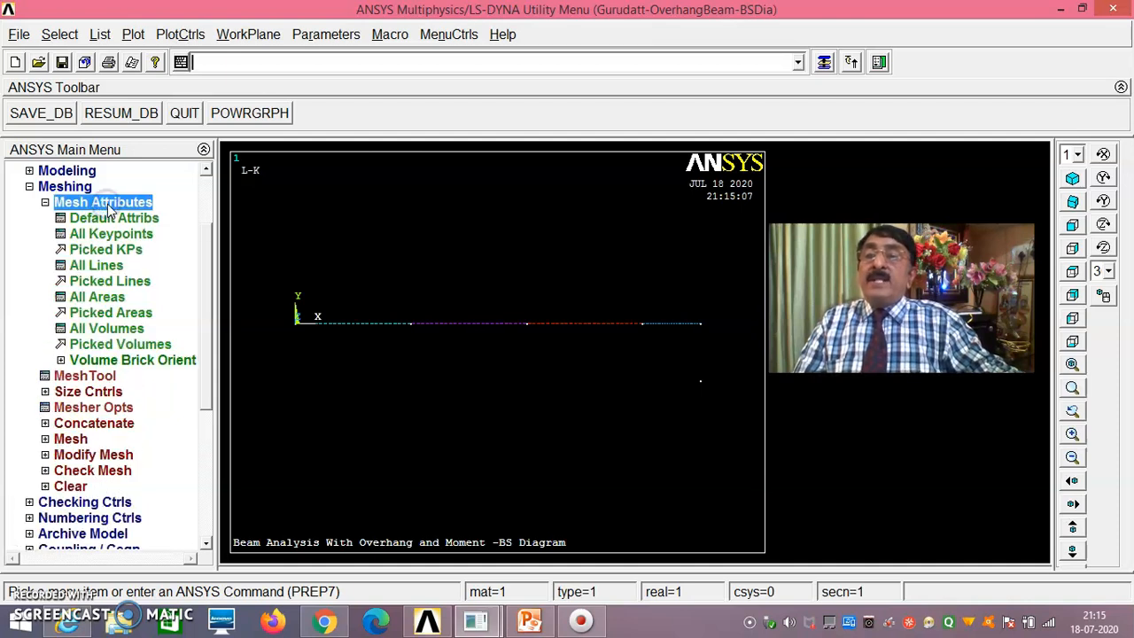
pyautogui.click(138, 282)
pyautogui.click(365, 345)
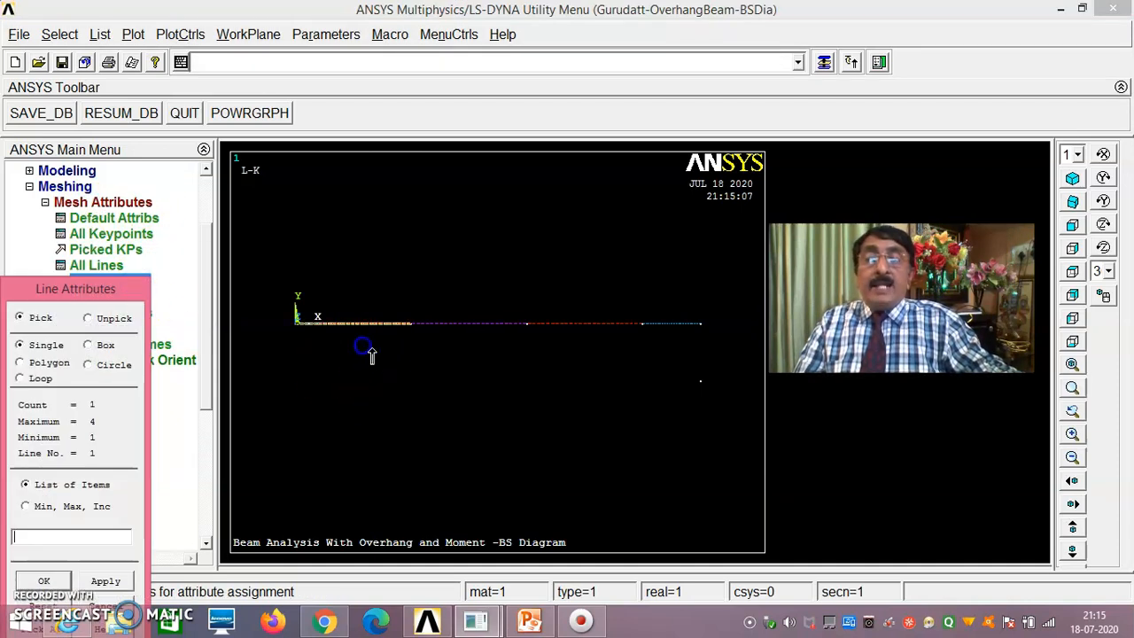
pyautogui.click(502, 340)
pyautogui.click(587, 340)
pyautogui.click(679, 340)
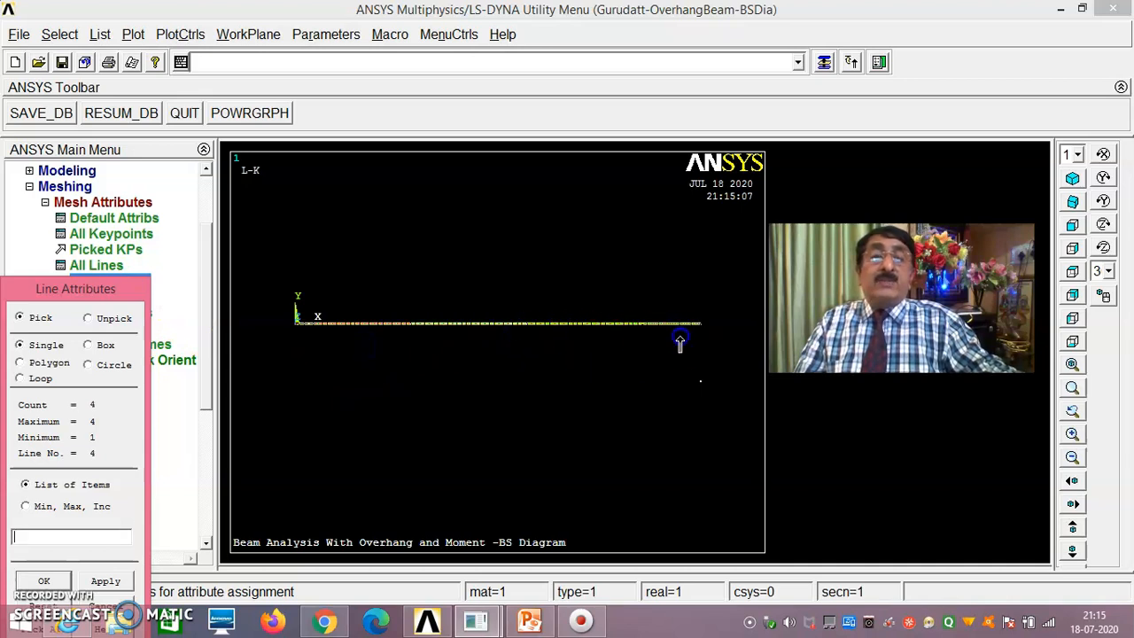
pyautogui.moveTo(55, 300); pyautogui.dragTo(127, 158)
pyautogui.click(106, 445)
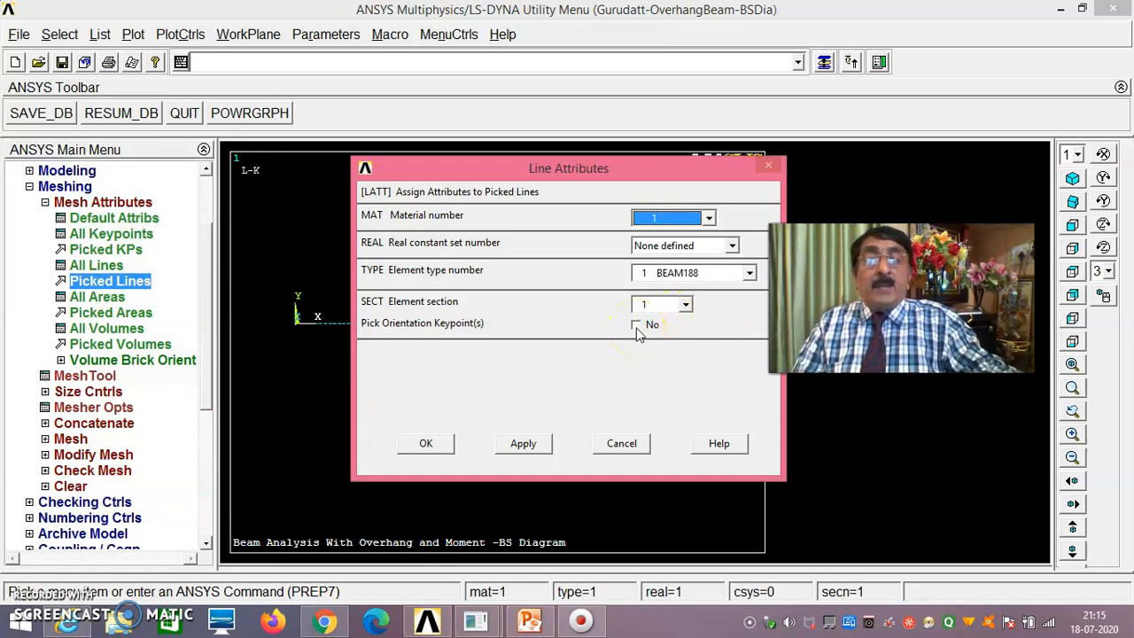
pyautogui.click(636, 326)
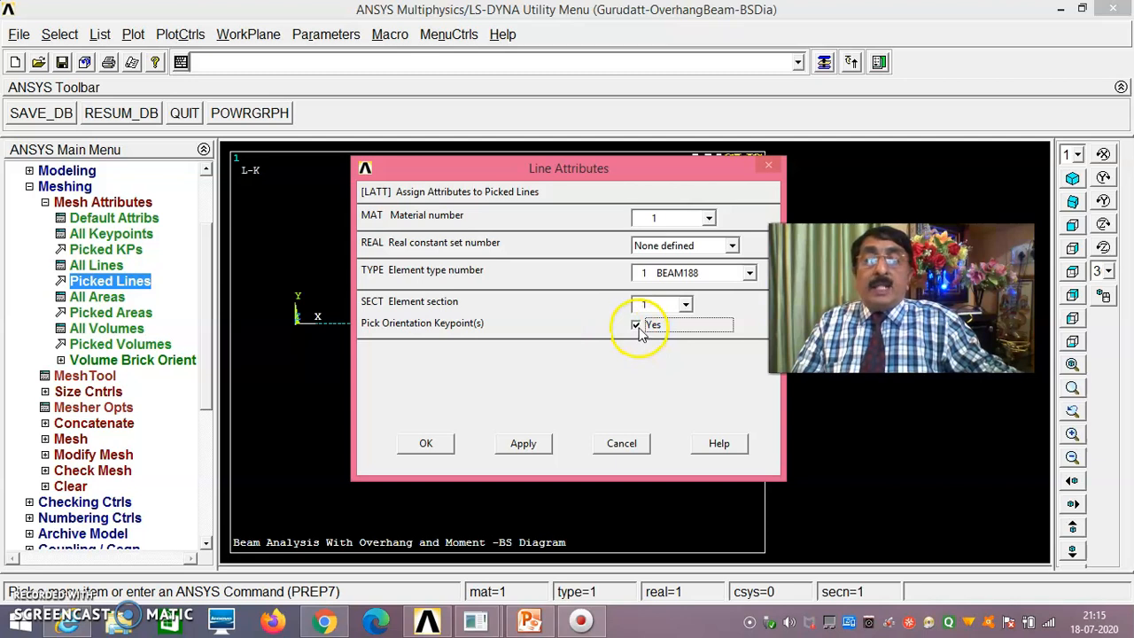
pyautogui.click(427, 444)
pyautogui.click(700, 382)
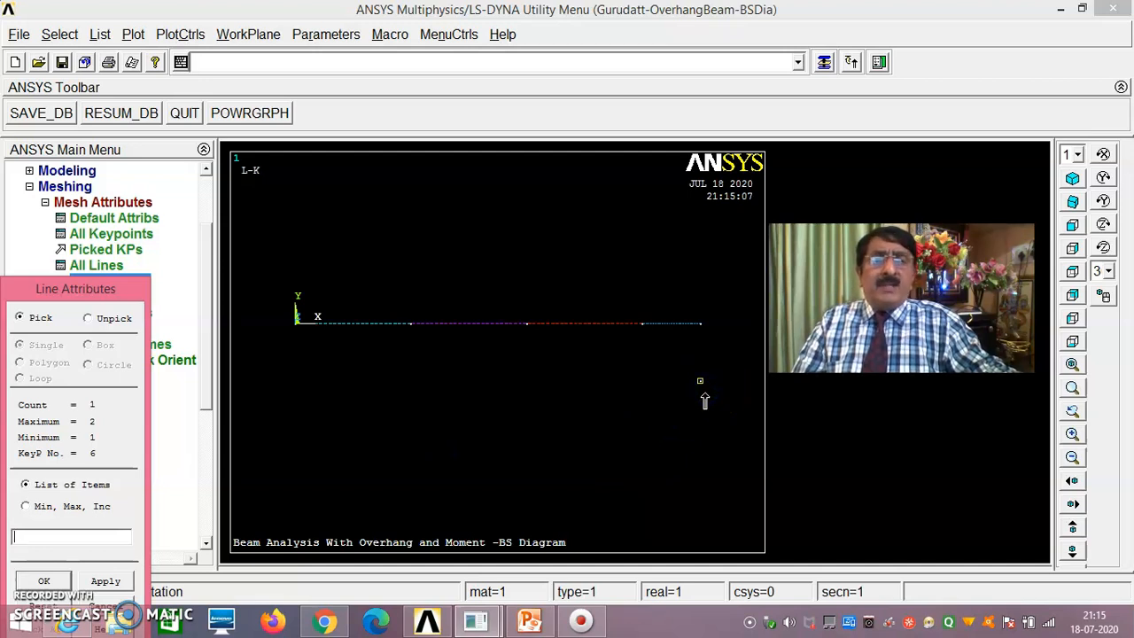
pyautogui.moveTo(76, 289); pyautogui.dragTo(134, 151)
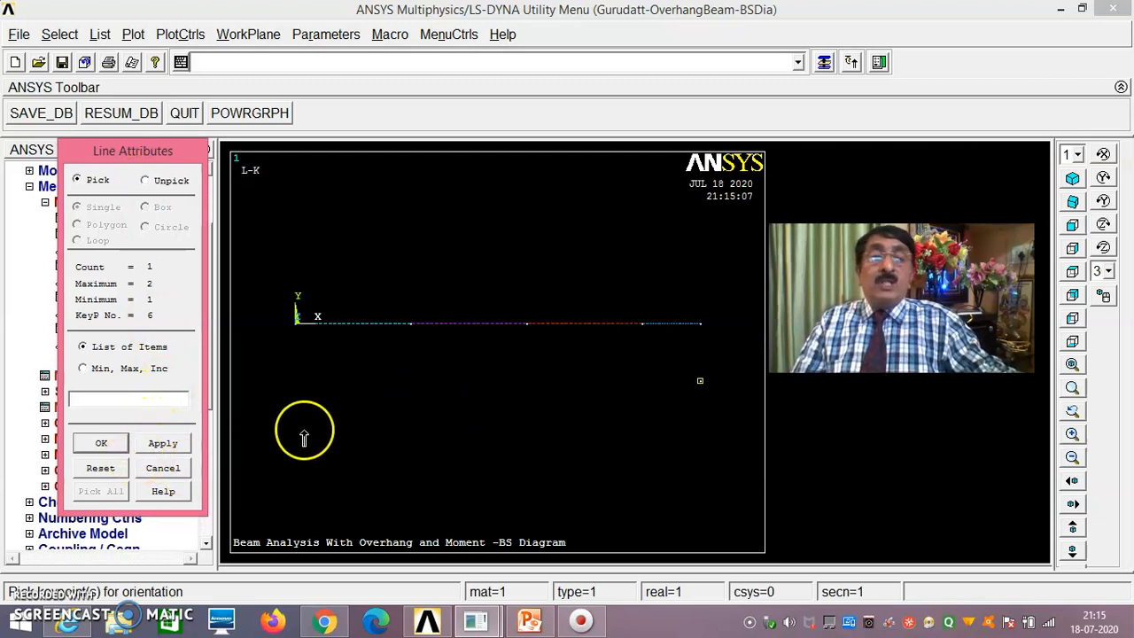
pyautogui.click(101, 443)
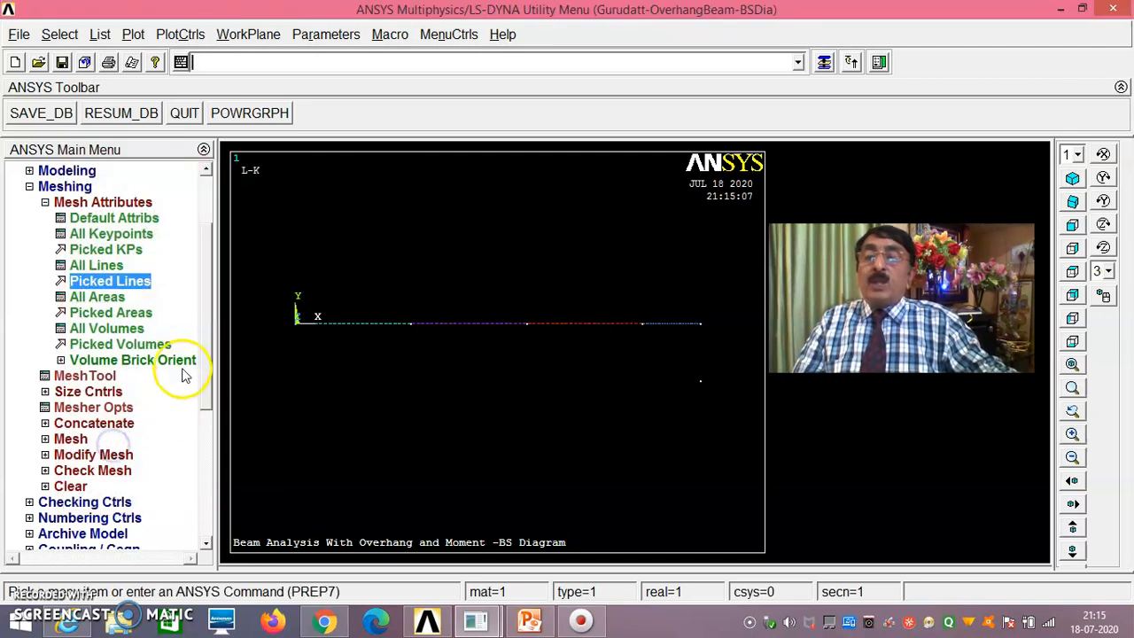
# - Mesh all four beam lines using the keypoint 6 orientation
pyautogui.moveTo(210, 331)
pyautogui.mouseDown()
pyautogui.moveTo(210, 360)
pyautogui.moveTo(210, 347)
pyautogui.mouseUp()
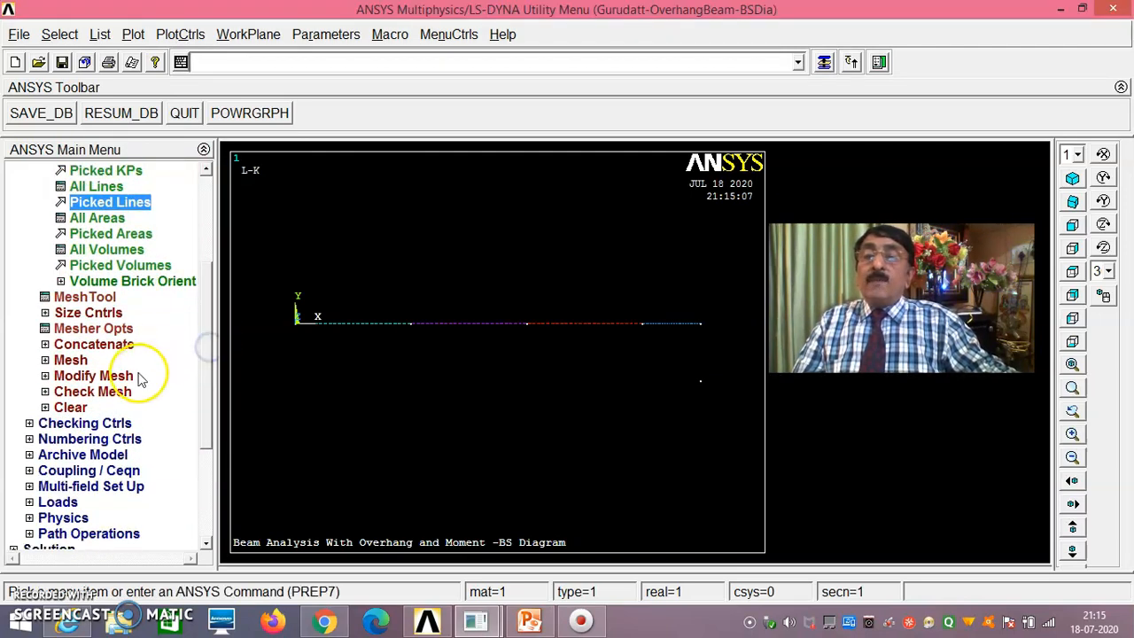
pyautogui.click(73, 360)
pyautogui.click(94, 266)
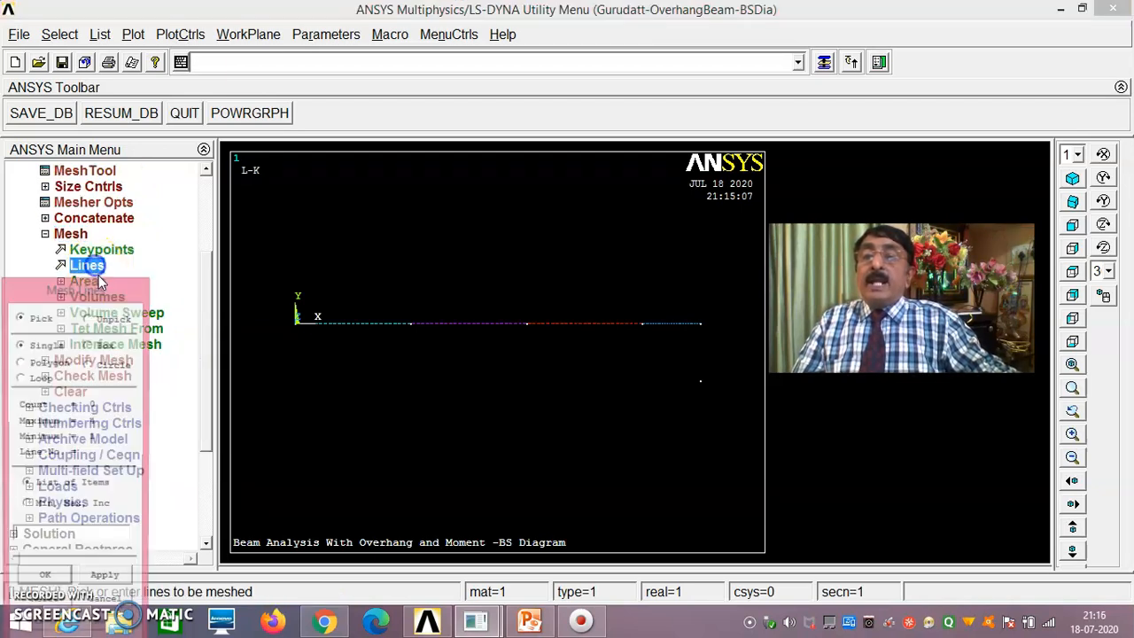
pyautogui.moveTo(91, 291); pyautogui.dragTo(116, 217)
pyautogui.click(78, 551)
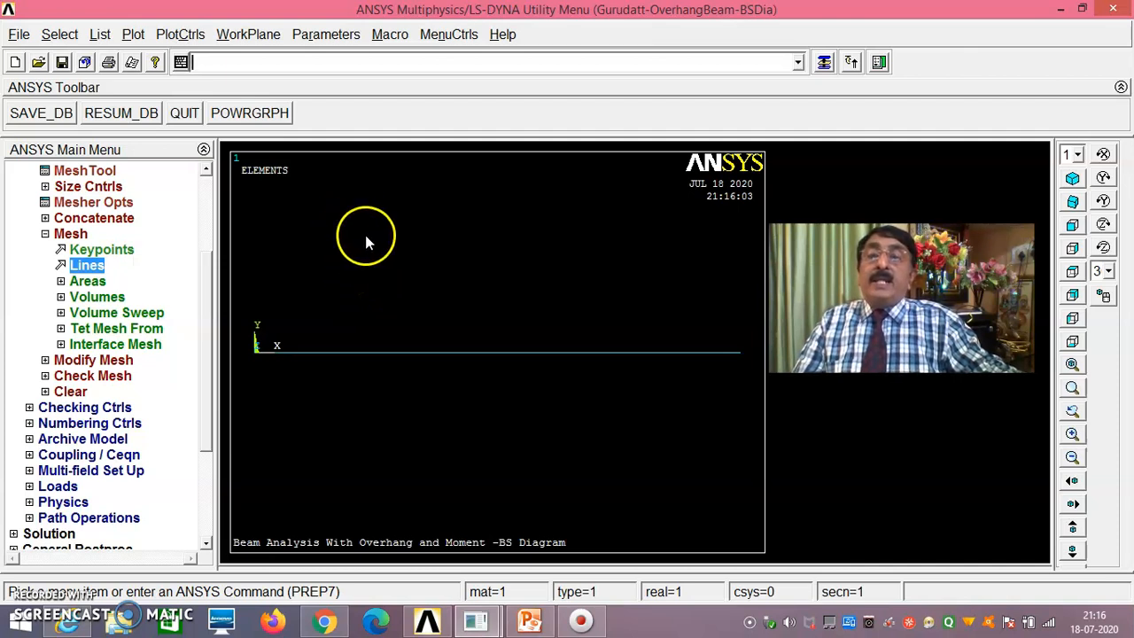
# - Turn on the display of element shapes in an isometric view and examine the cross-section's orientation at the beam's overhanging end
pyautogui.click(180, 35)
pyautogui.moveTo(233, 142)
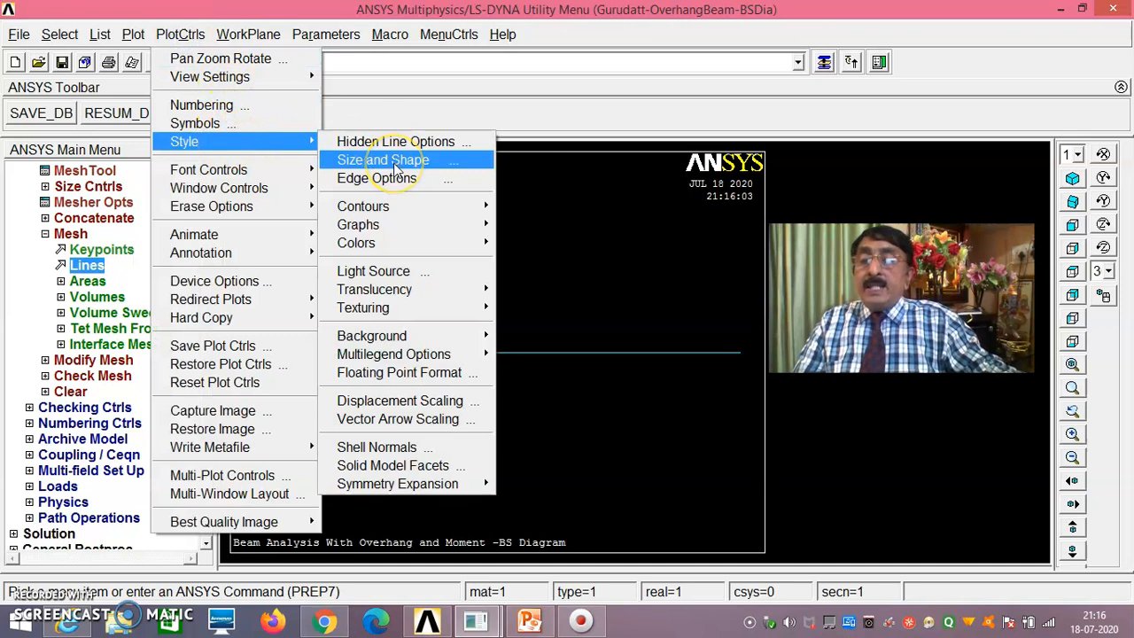
pyautogui.click(396, 167)
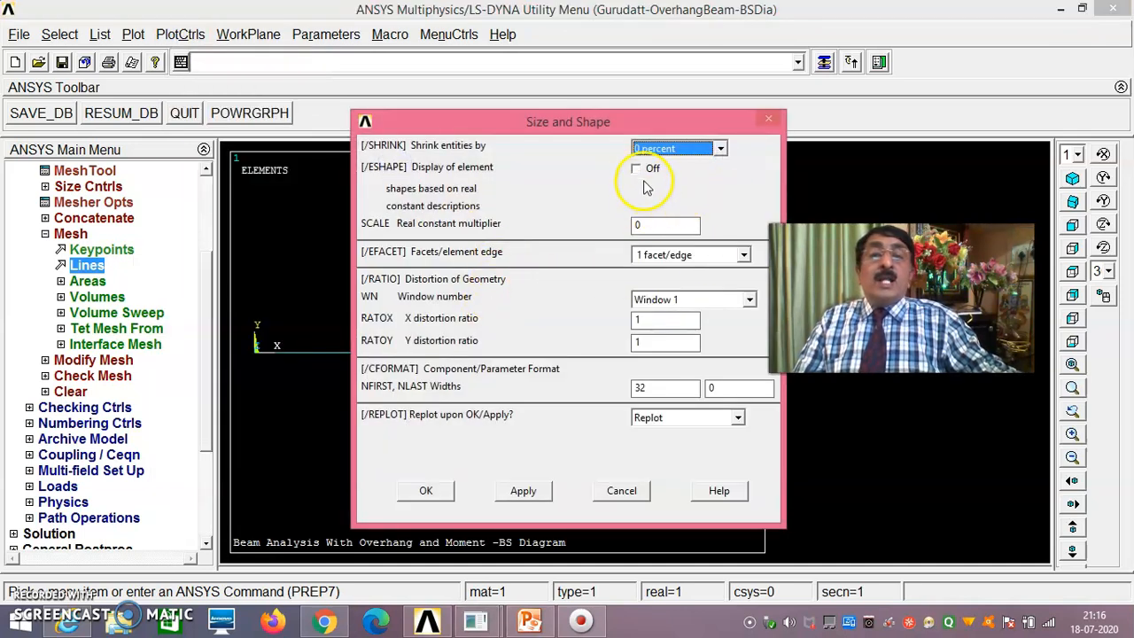
pyautogui.click(636, 169)
pyautogui.click(432, 490)
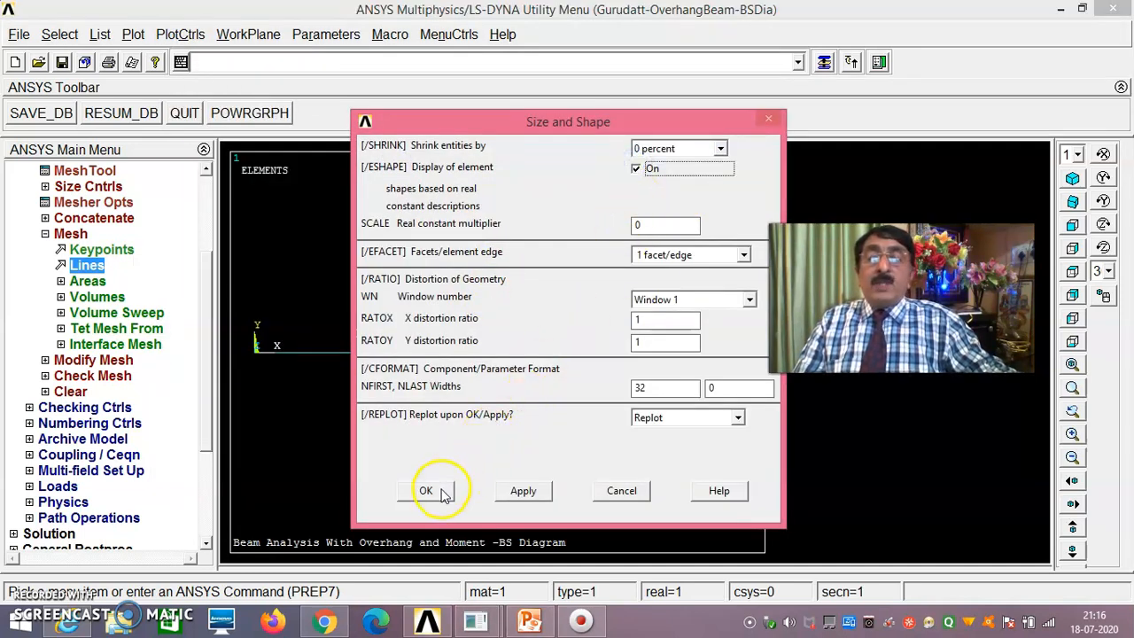
pyautogui.click(1072, 178)
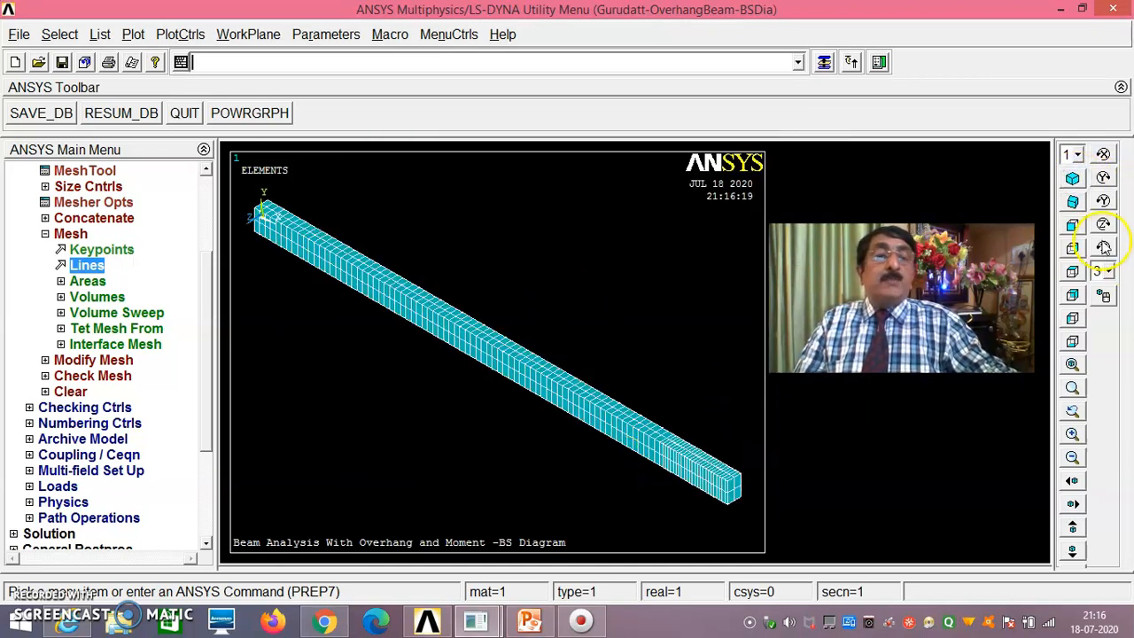
pyautogui.click(1072, 364)
pyautogui.click(728, 480)
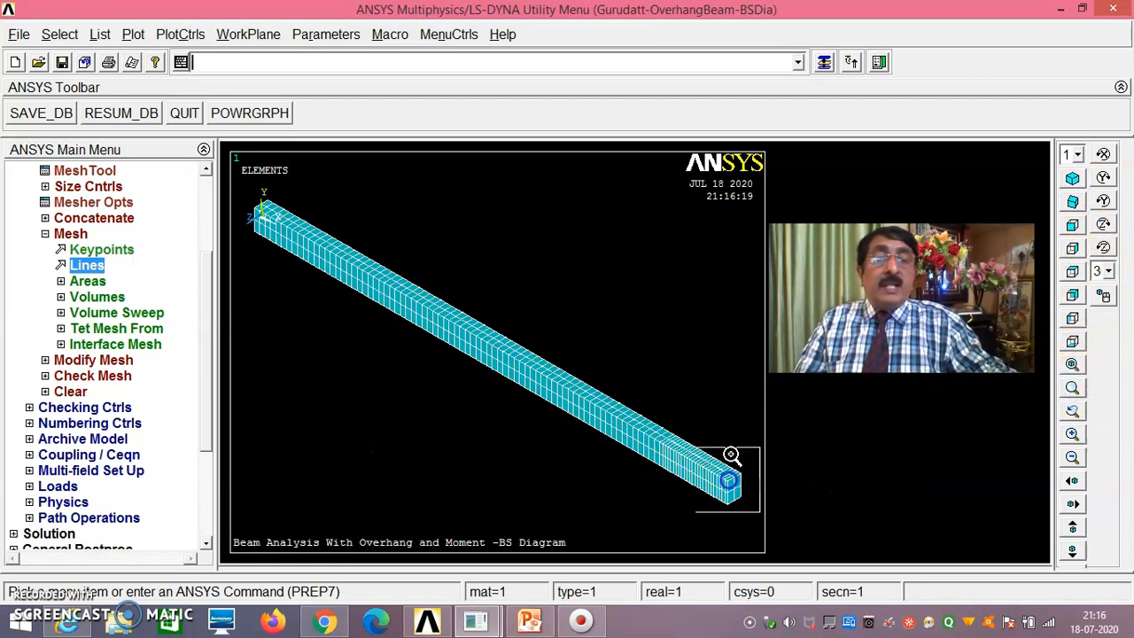
pyautogui.click(731, 455)
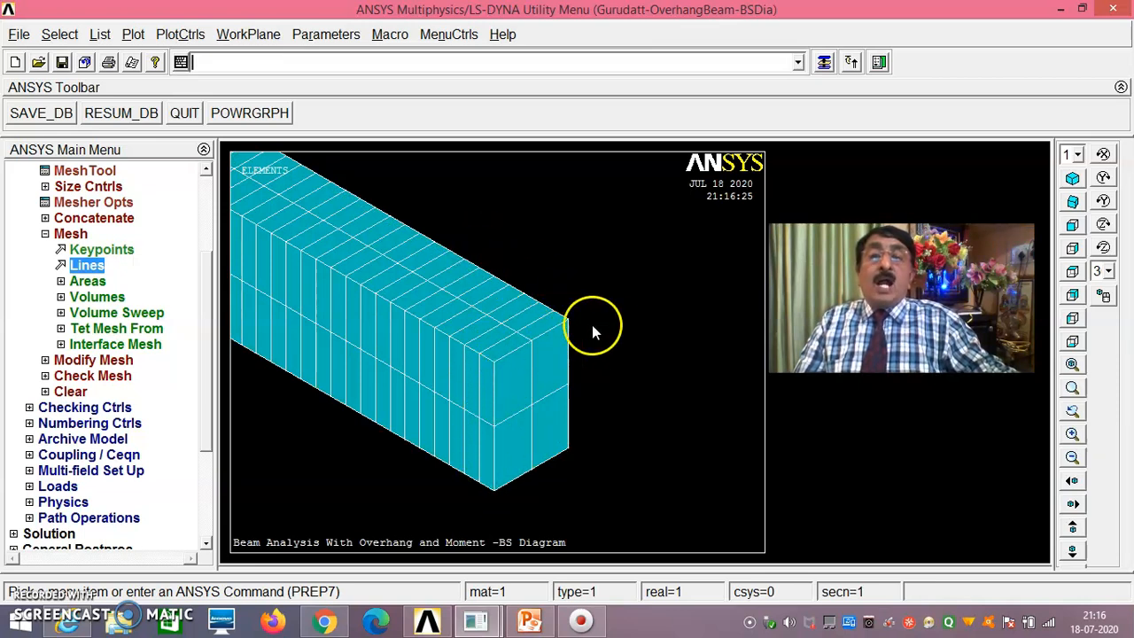
pyautogui.click(1072, 365)
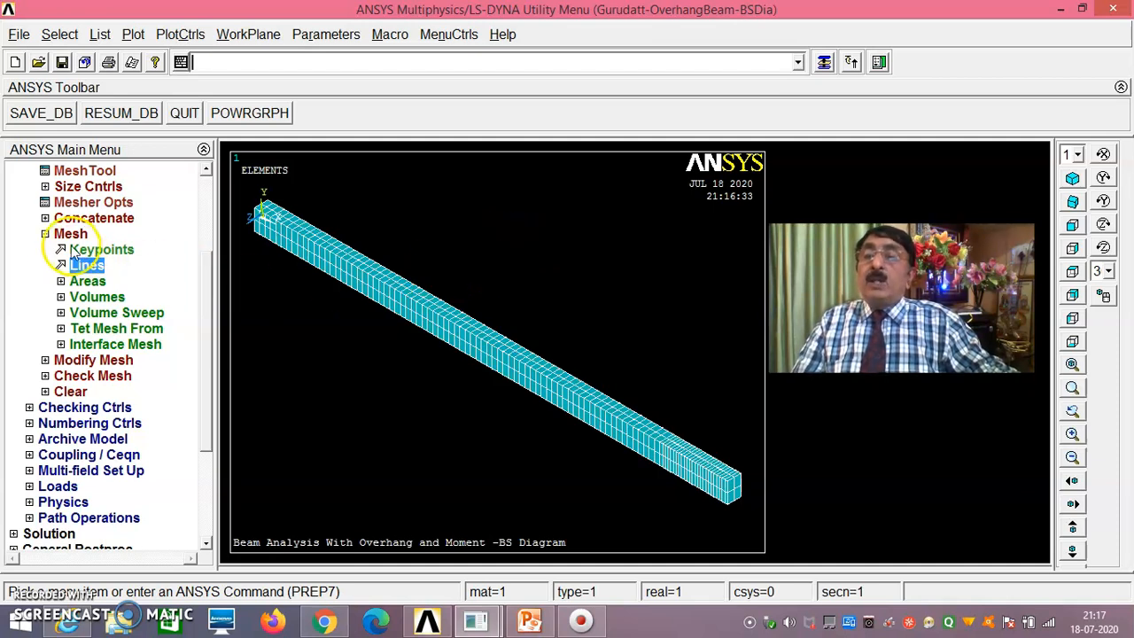
# - Turn off the display of element shapes and replot the beam elements
pyautogui.click(45, 235)
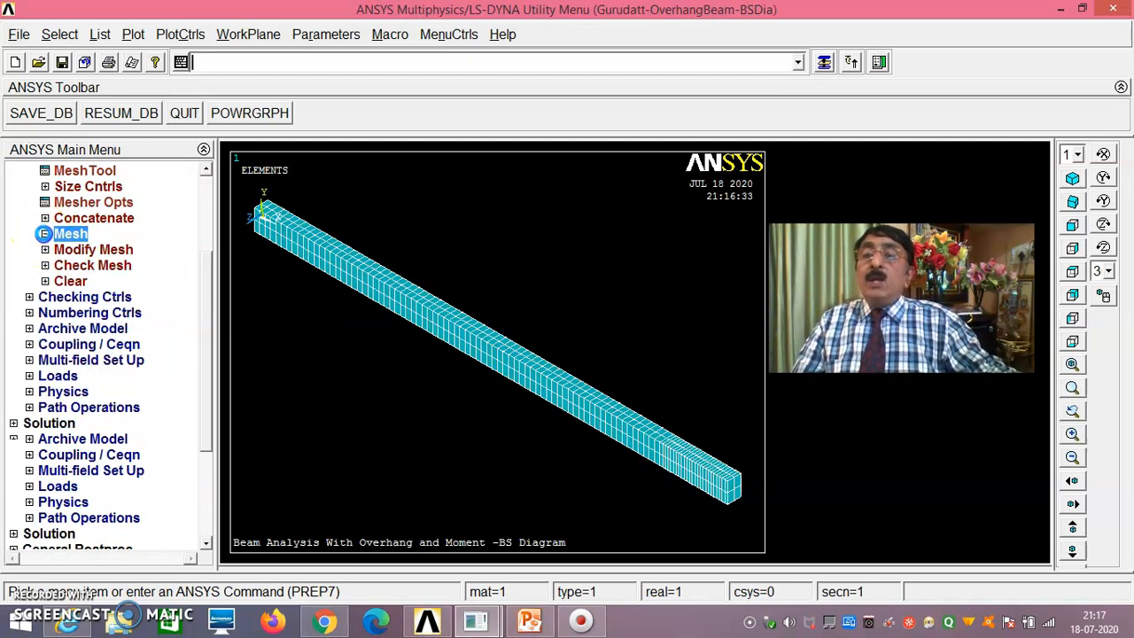
pyautogui.click(180, 34)
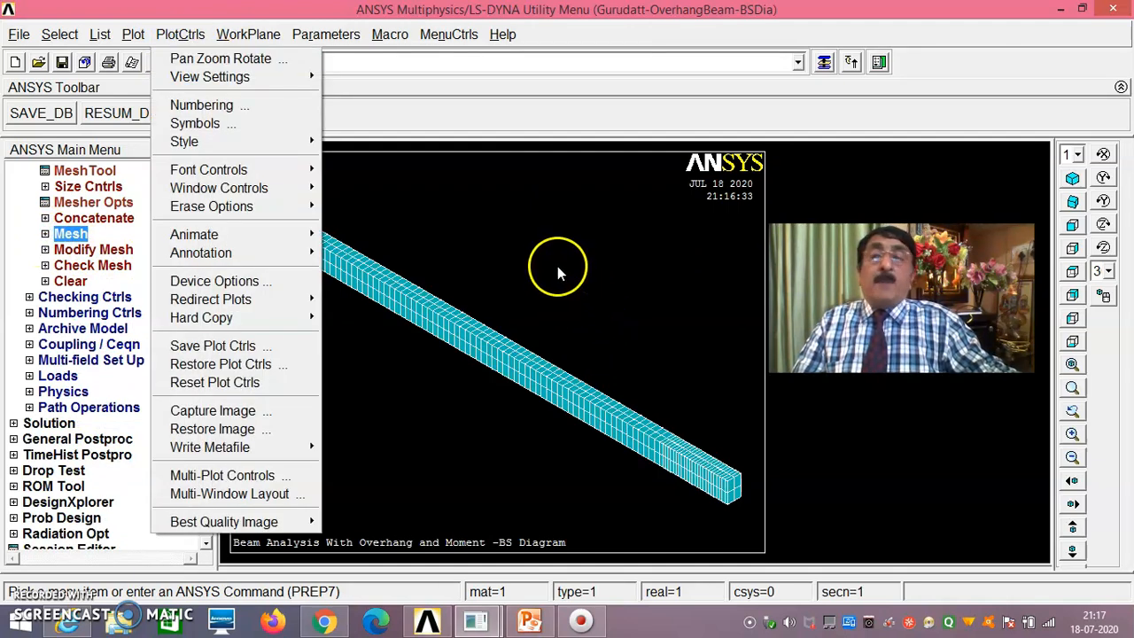
pyautogui.moveTo(195, 141)
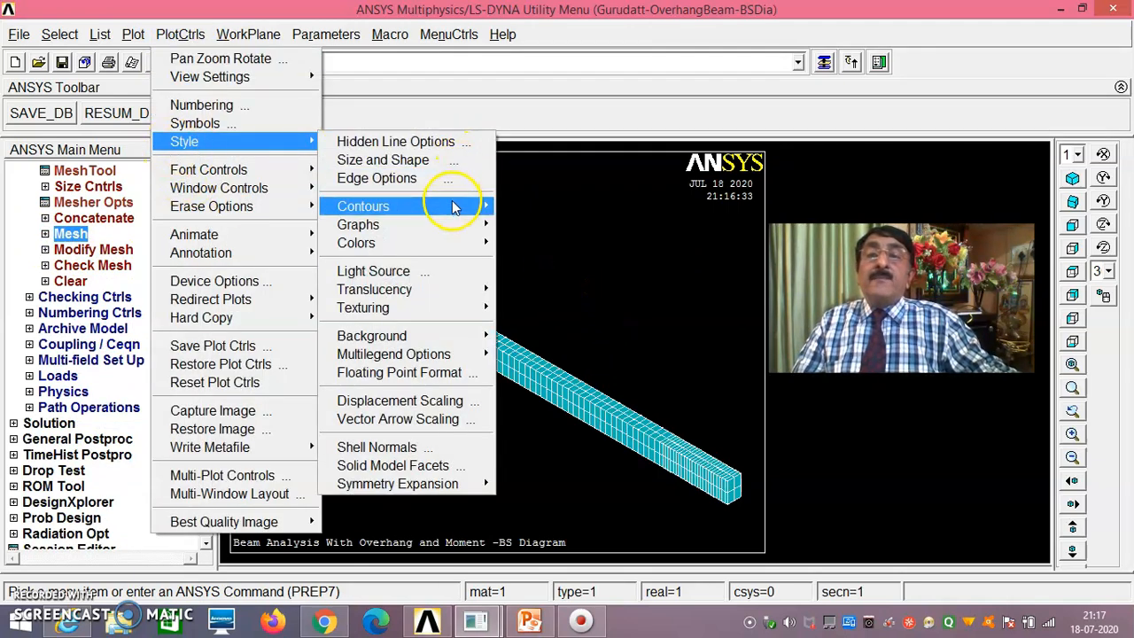
pyautogui.click(403, 161)
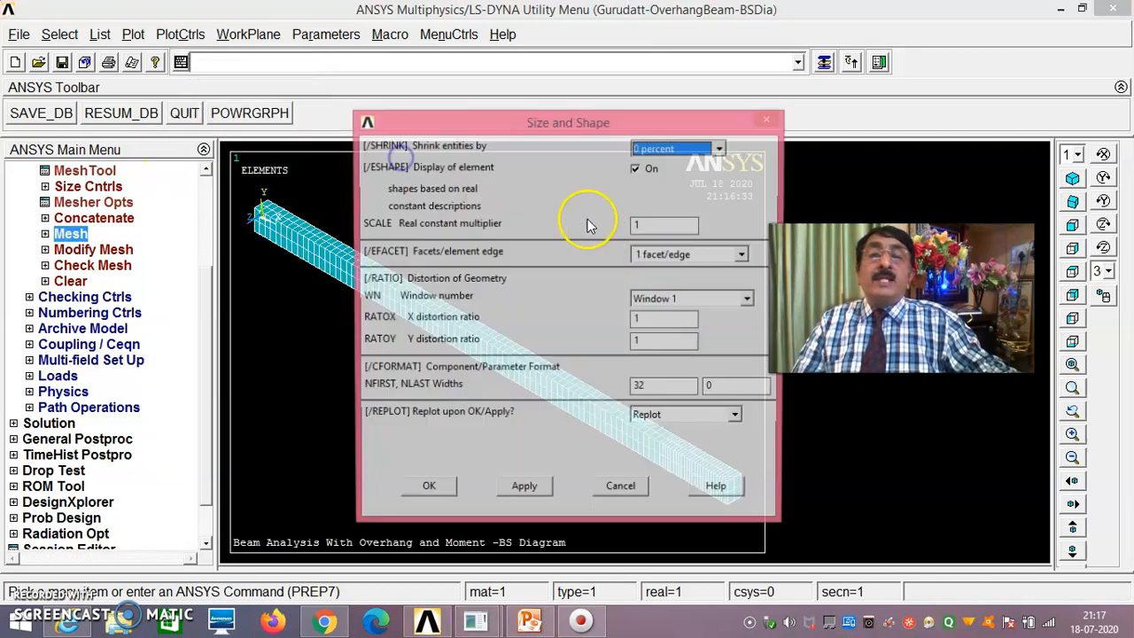
pyautogui.click(637, 169)
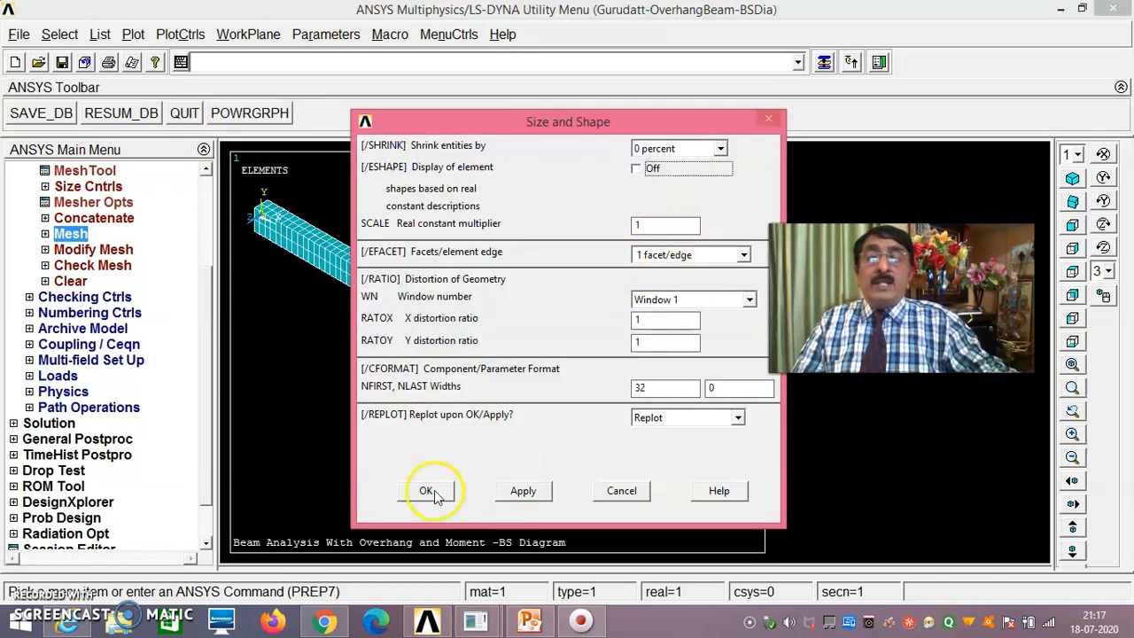
pyautogui.click(432, 490)
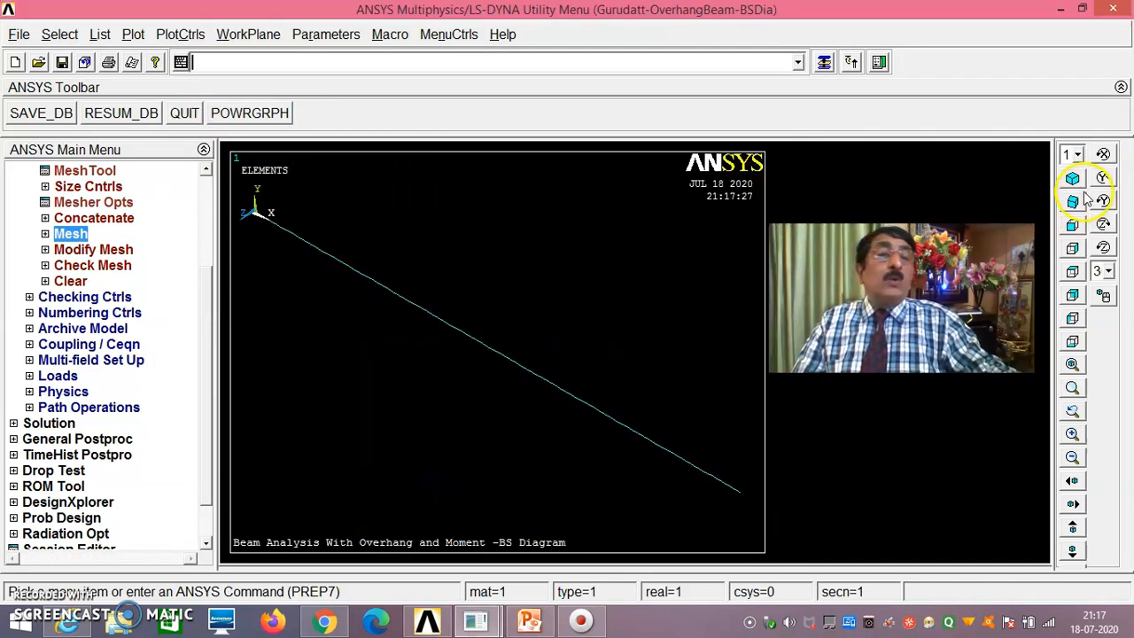
# - Switch to the front view and plot the beam's lines
pyautogui.click(1072, 226)
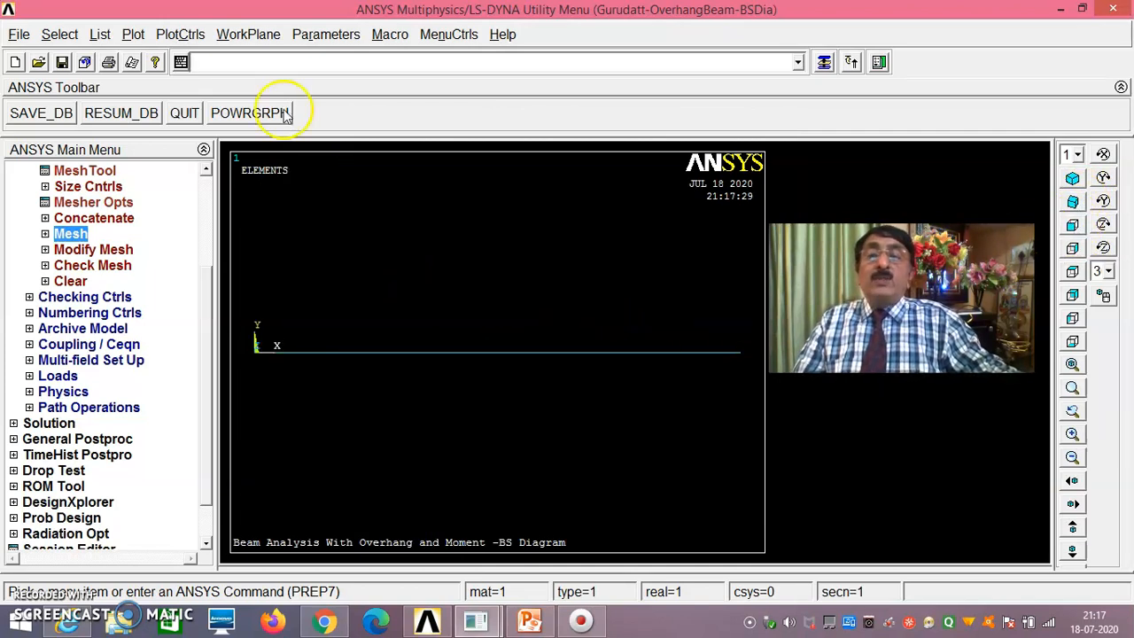
pyautogui.click(133, 34)
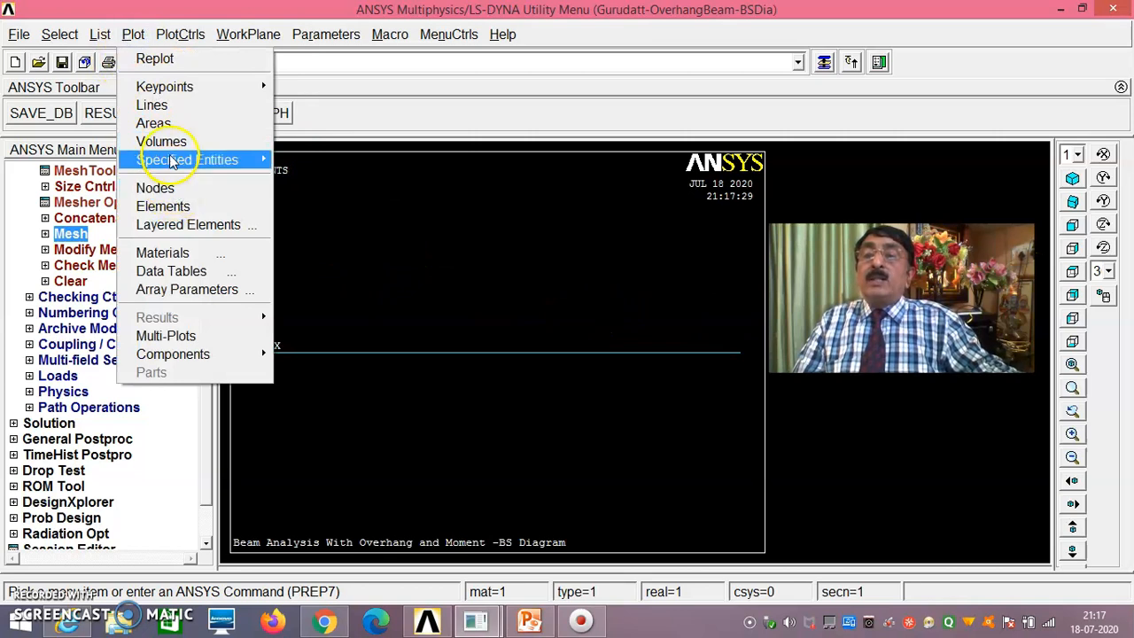
pyautogui.click(164, 104)
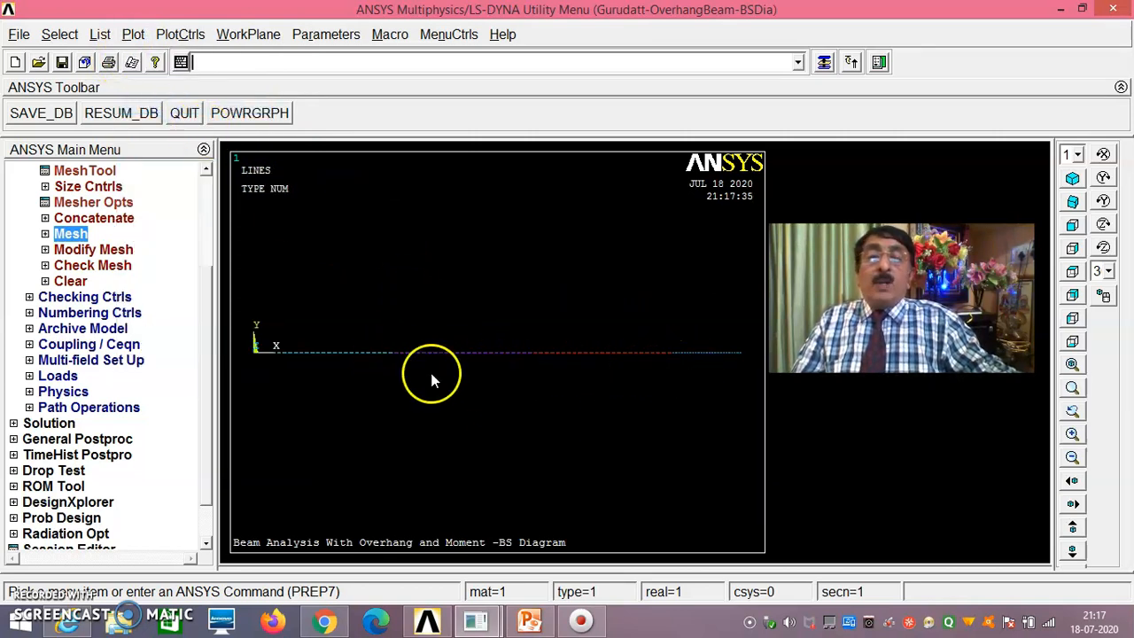
# - Constrain UX, UY, UZ, ROTX and ROTY to a displacement of 0 at support keypoints 1 and 4
pyautogui.click(73, 380)
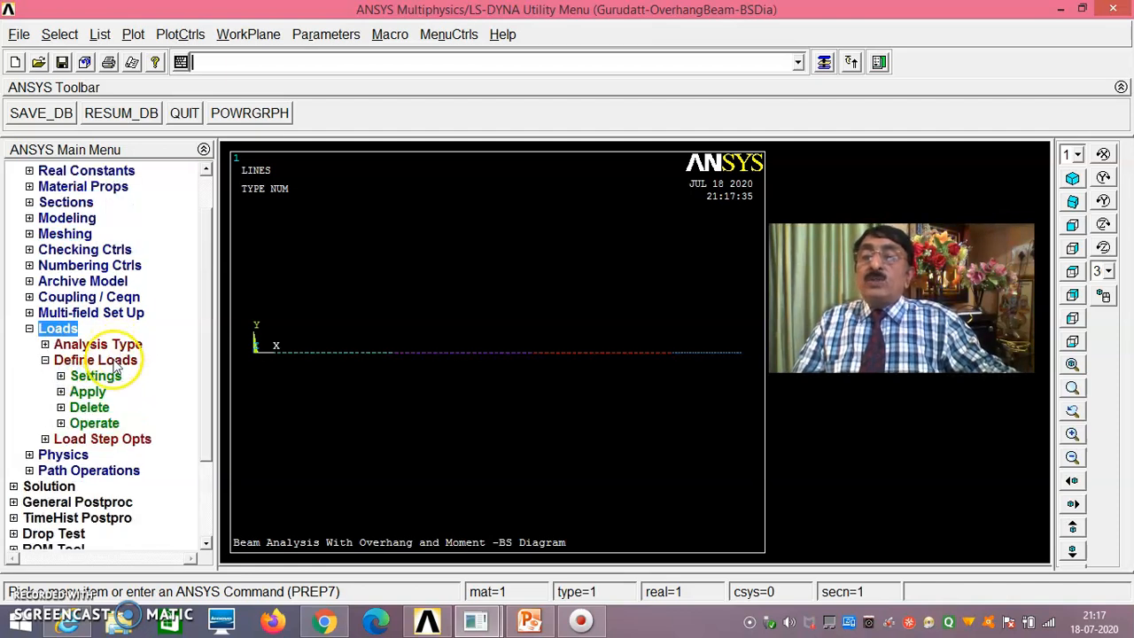
pyautogui.click(96, 393)
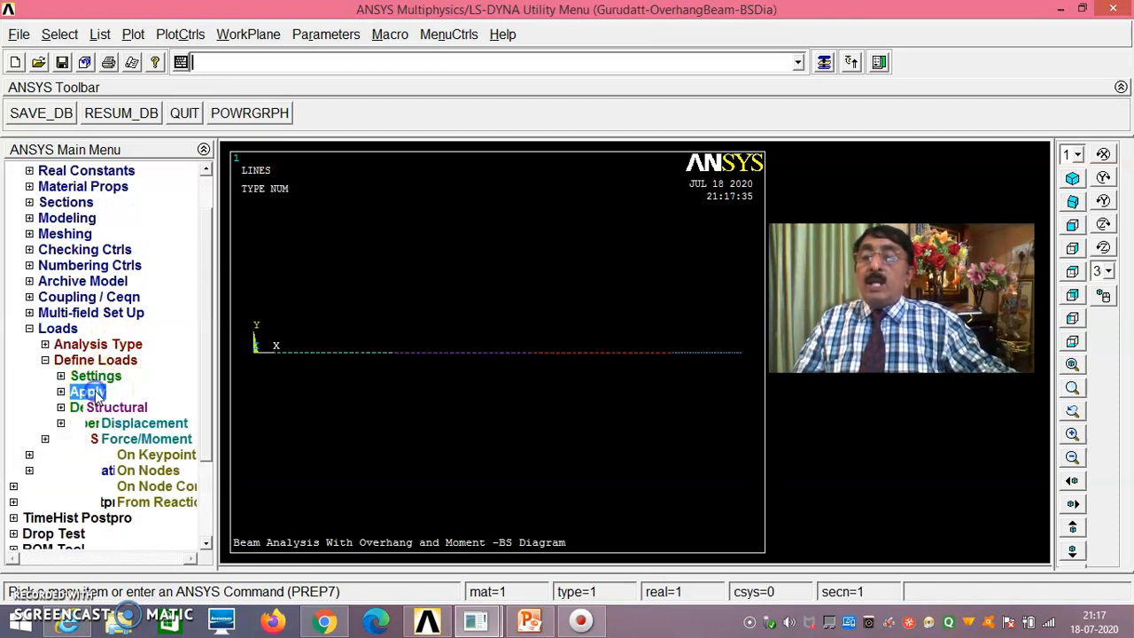
pyautogui.moveTo(205, 325); pyautogui.dragTo(204, 348)
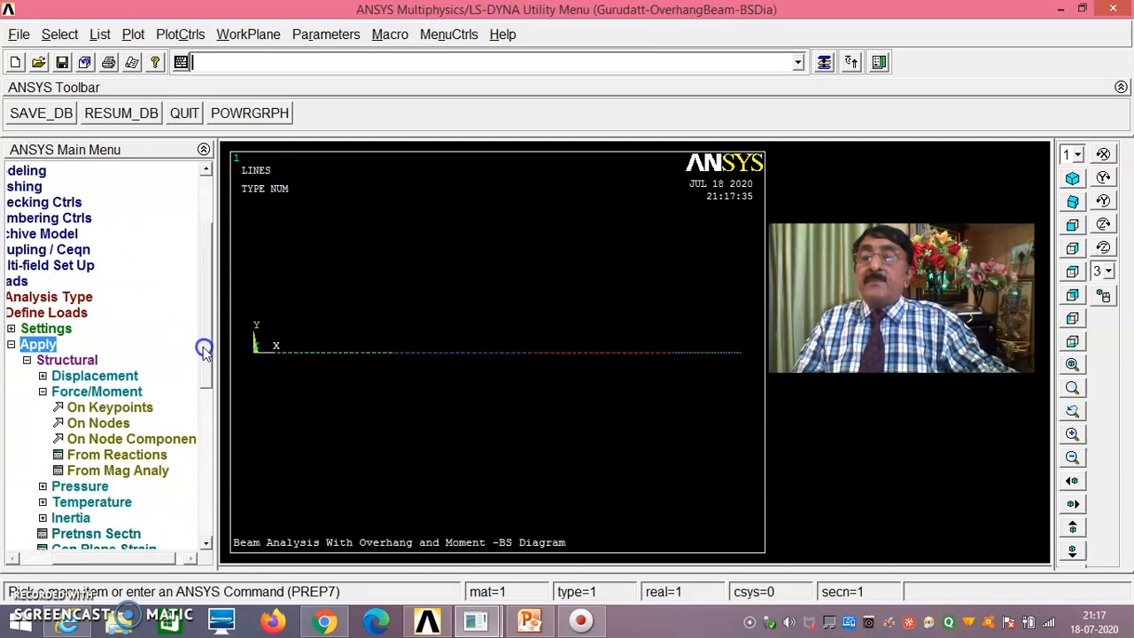
pyautogui.click(90, 378)
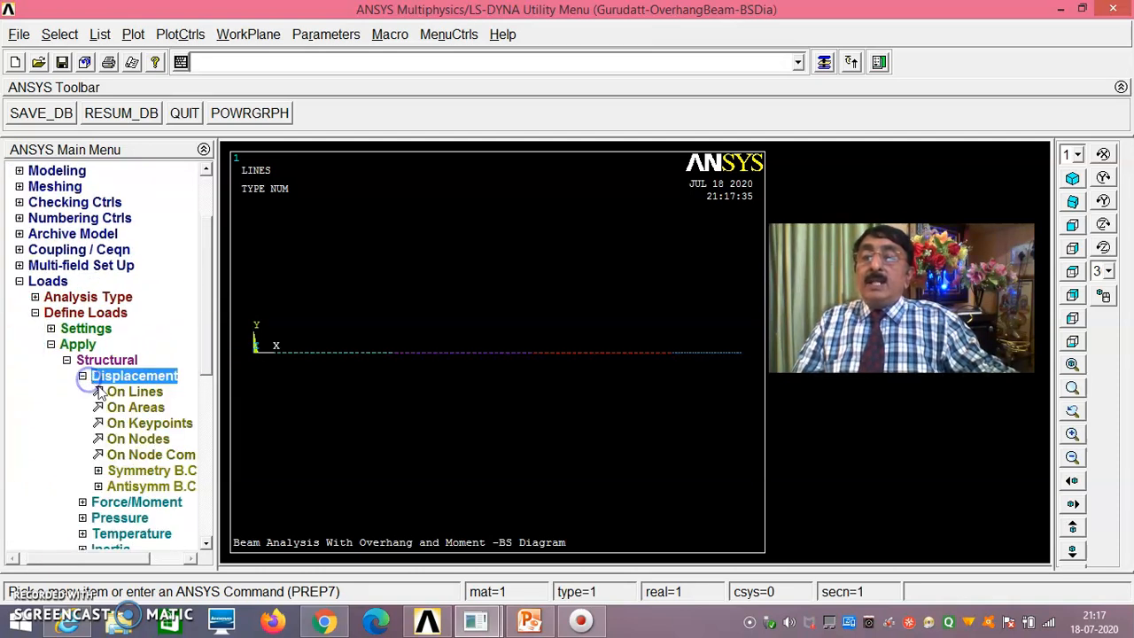
pyautogui.click(149, 423)
pyautogui.click(256, 352)
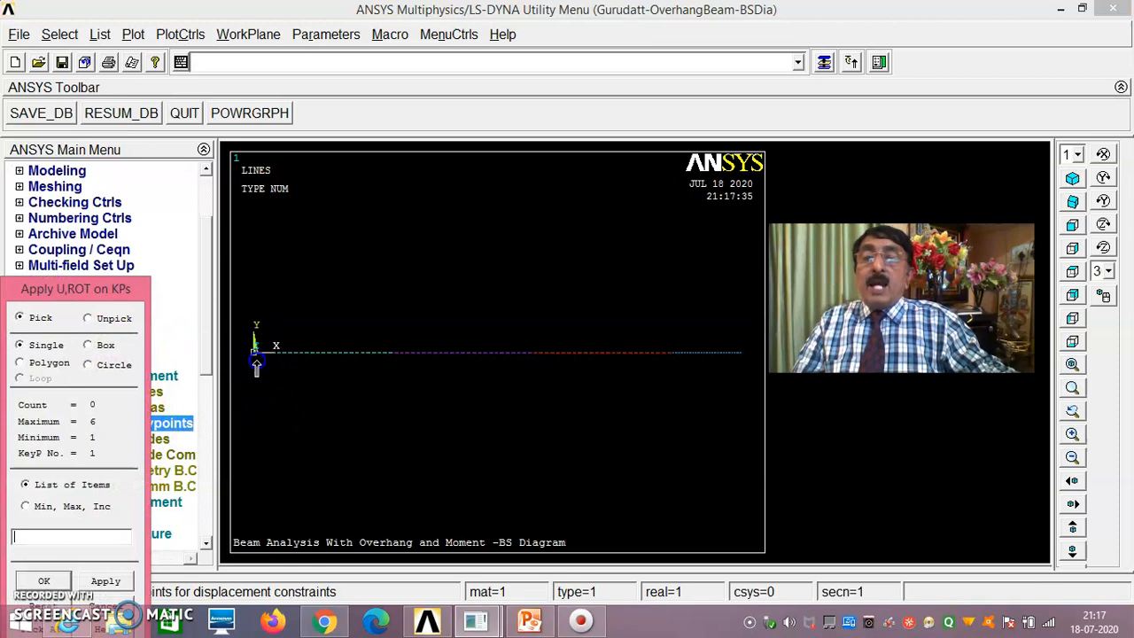
pyautogui.click(671, 353)
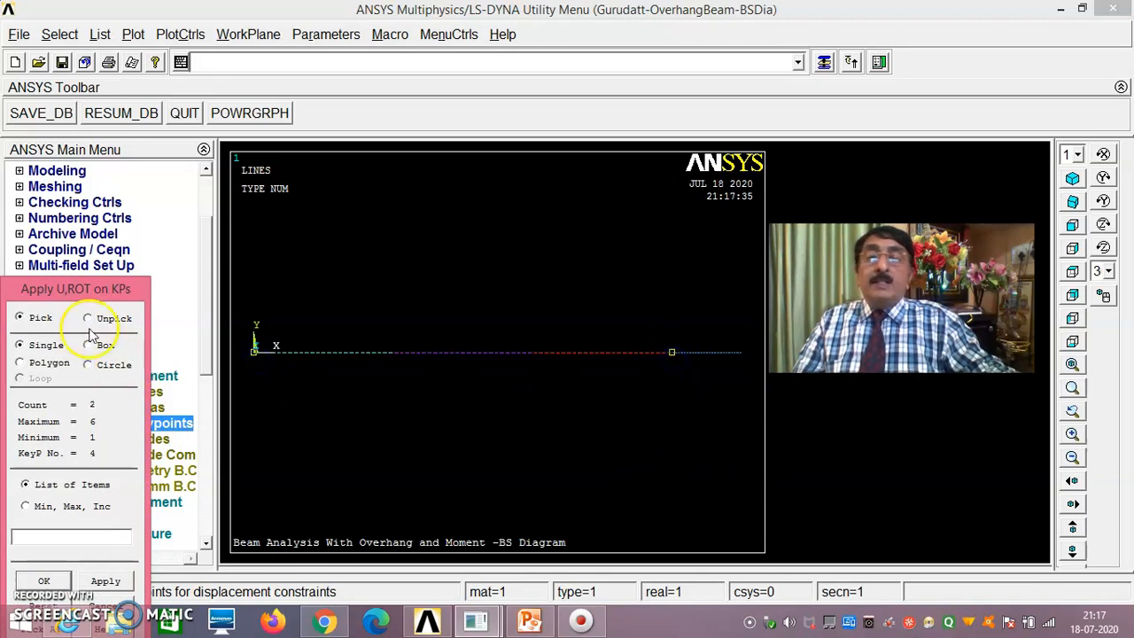
pyautogui.moveTo(86, 289); pyautogui.dragTo(141, 204)
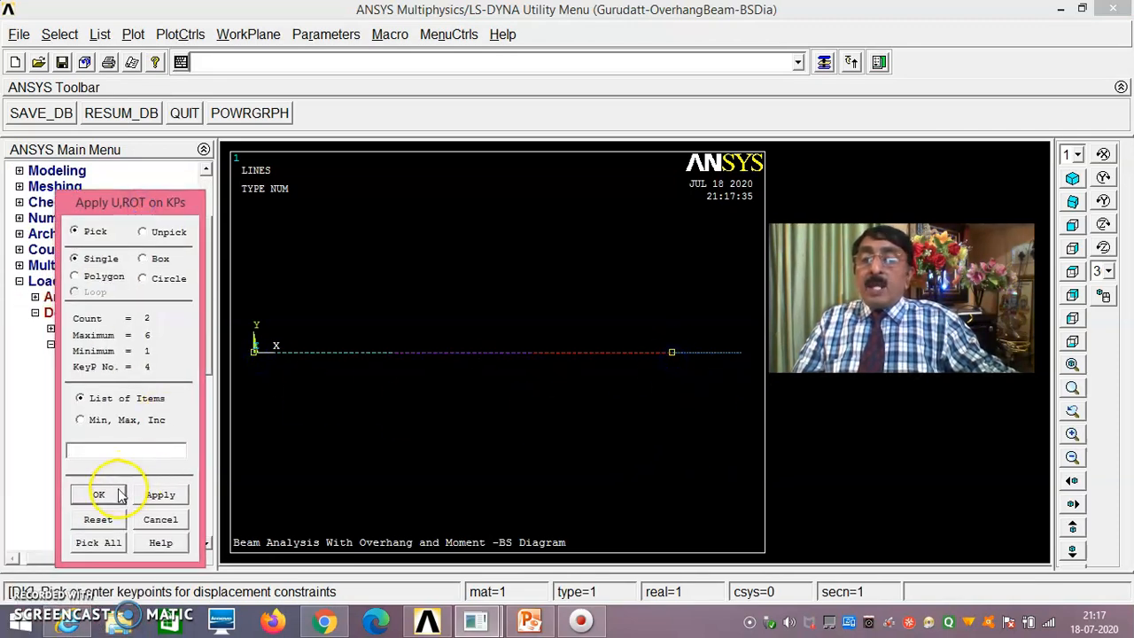
pyautogui.click(112, 494)
pyautogui.click(645, 249)
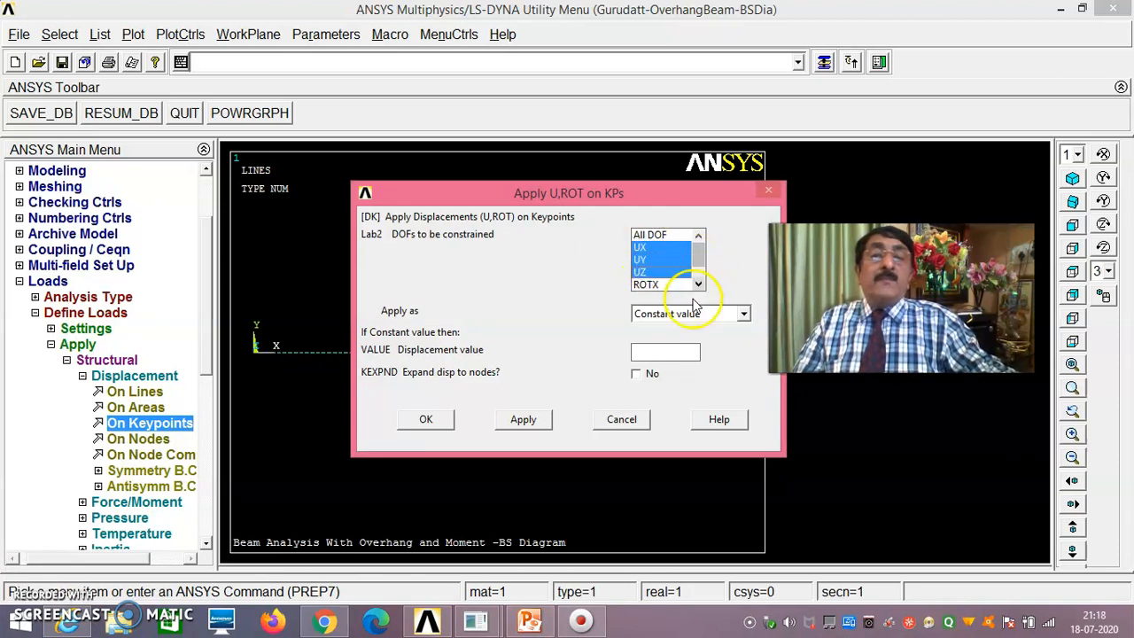
pyautogui.click(660, 286)
pyautogui.click(698, 284)
pyautogui.click(698, 283)
pyautogui.click(658, 273)
pyautogui.click(656, 352)
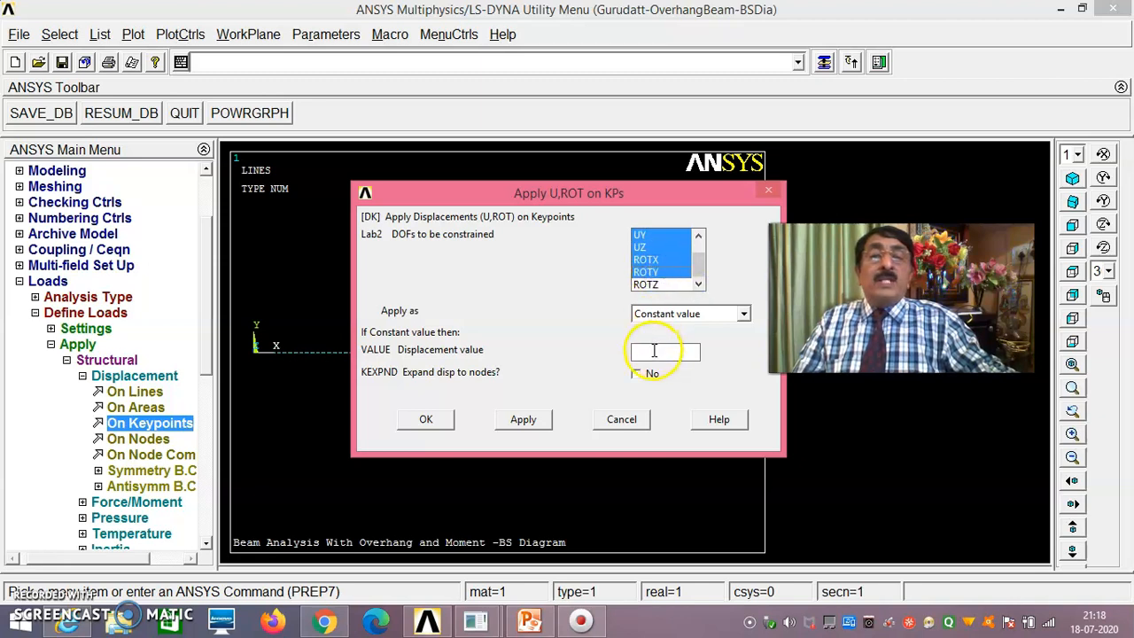
pyautogui.write('0')
pyautogui.click(443, 427)
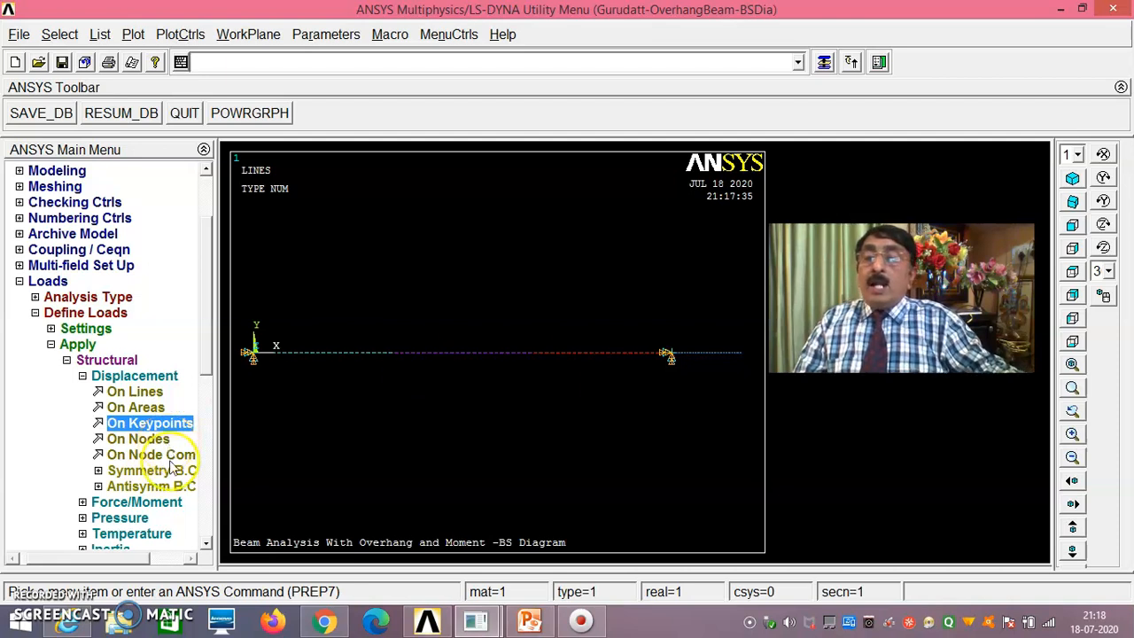
# - Apply an FY force of -6000 to the free-end keypoint 5 and the loaded keypoint just before the second support
pyautogui.click(160, 502)
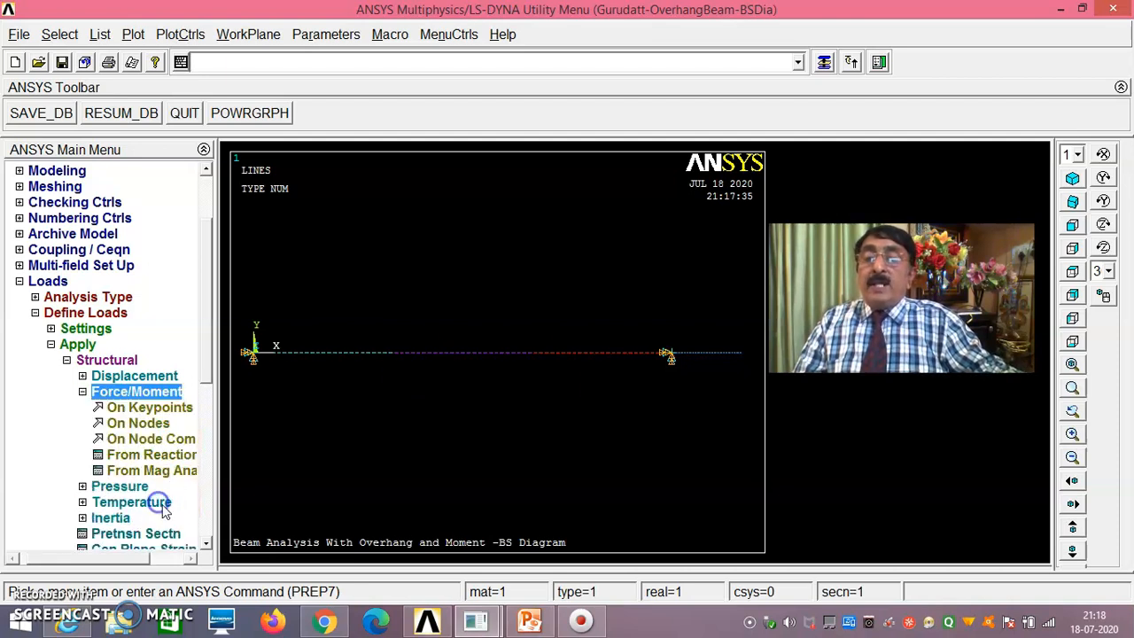
pyautogui.click(143, 407)
pyautogui.click(530, 364)
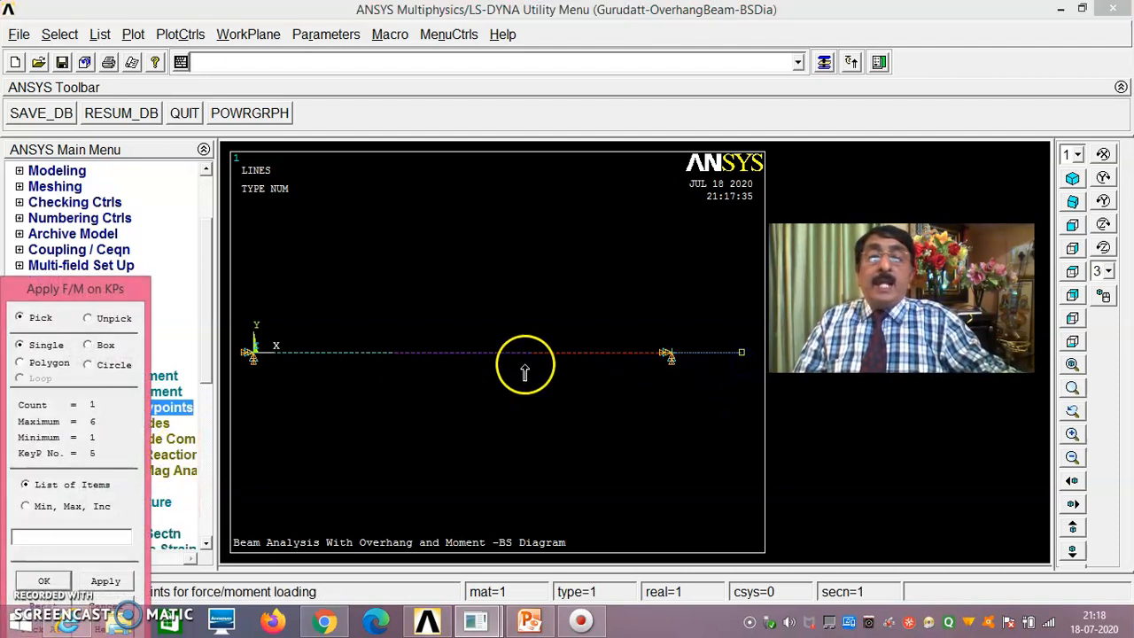
pyautogui.click(530, 363)
pyautogui.moveTo(124, 301); pyautogui.dragTo(151, 207)
pyautogui.click(82, 490)
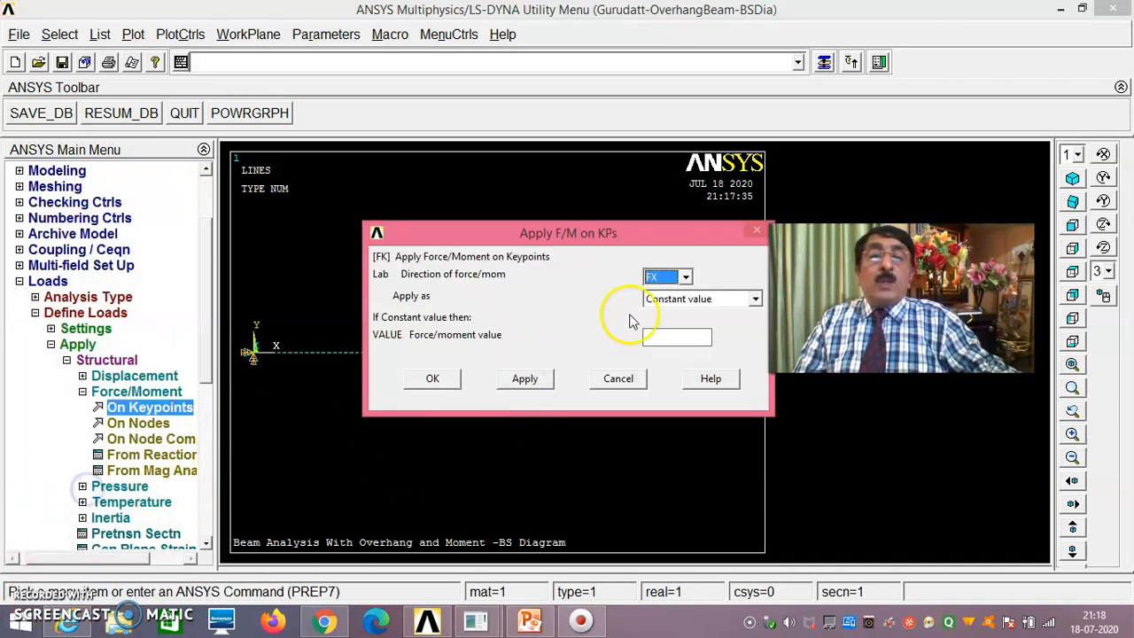
pyautogui.click(686, 277)
pyautogui.click(672, 308)
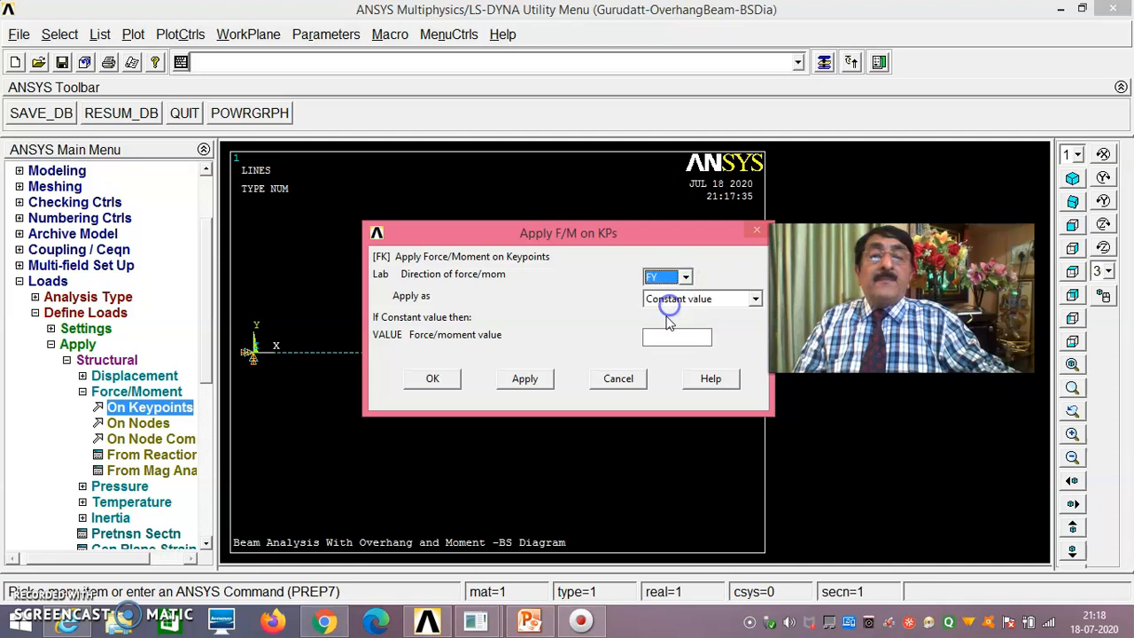
pyautogui.click(676, 338)
pyautogui.write('-6000')
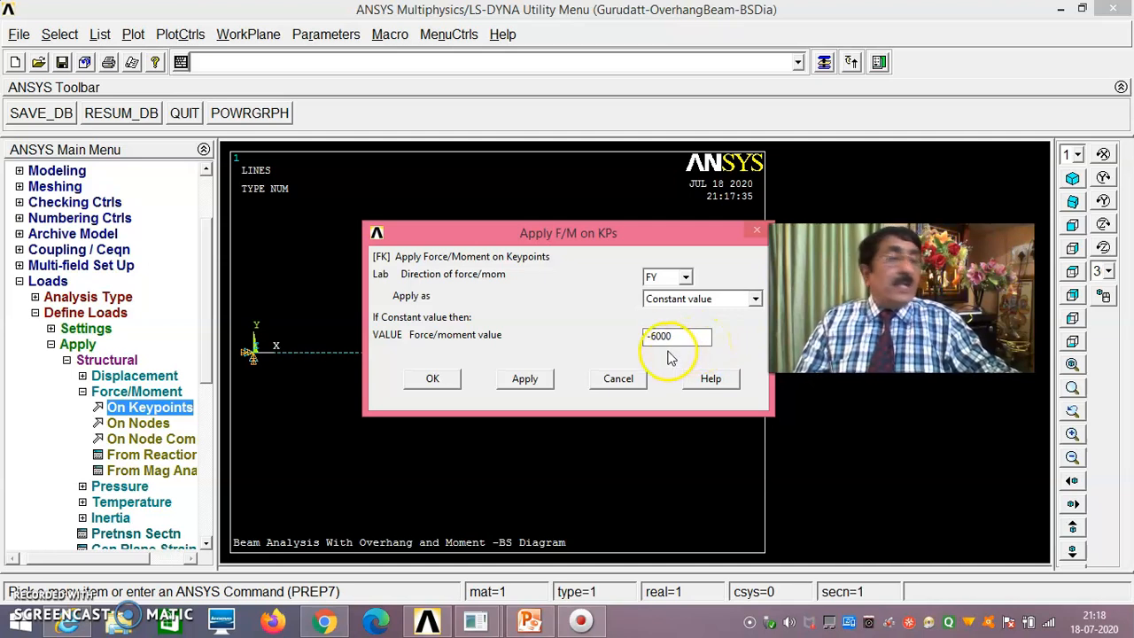
pyautogui.click(432, 378)
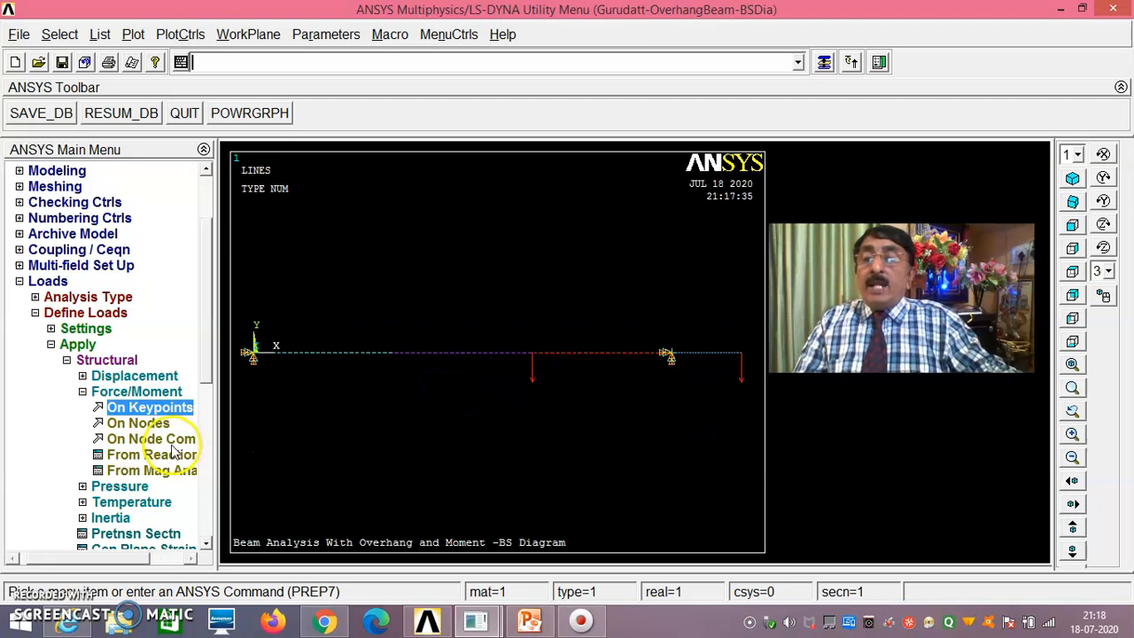
# - Apply an MZ moment of 12000 to keypoint 2 on the beam
pyautogui.click(149, 407)
pyautogui.click(394, 359)
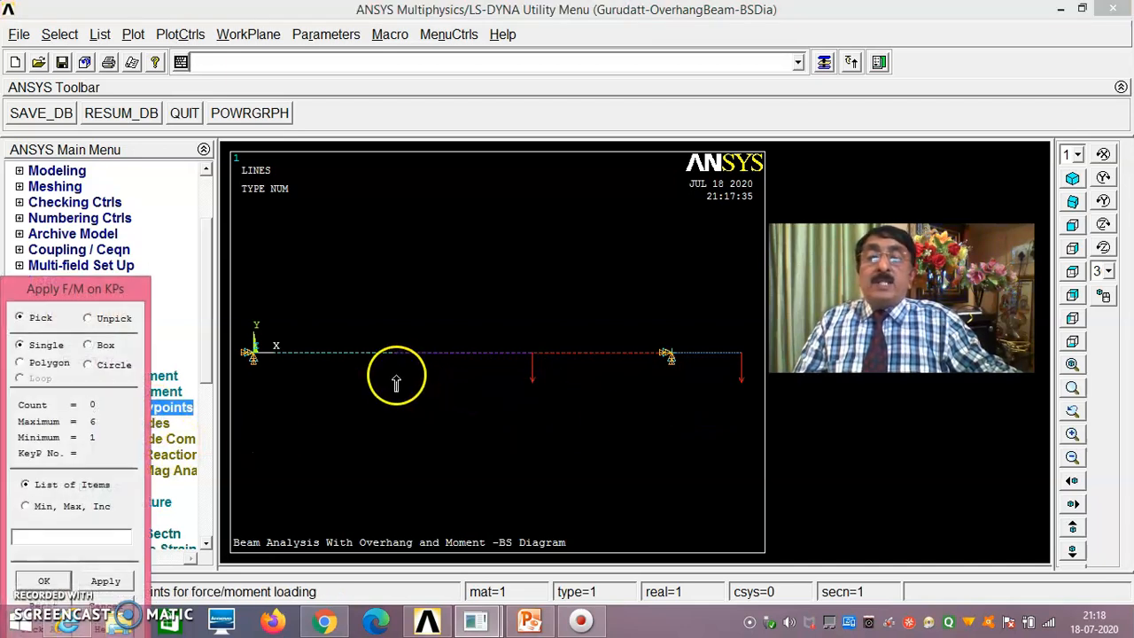
pyautogui.moveTo(145, 283); pyautogui.dragTo(175, 197)
pyautogui.click(89, 494)
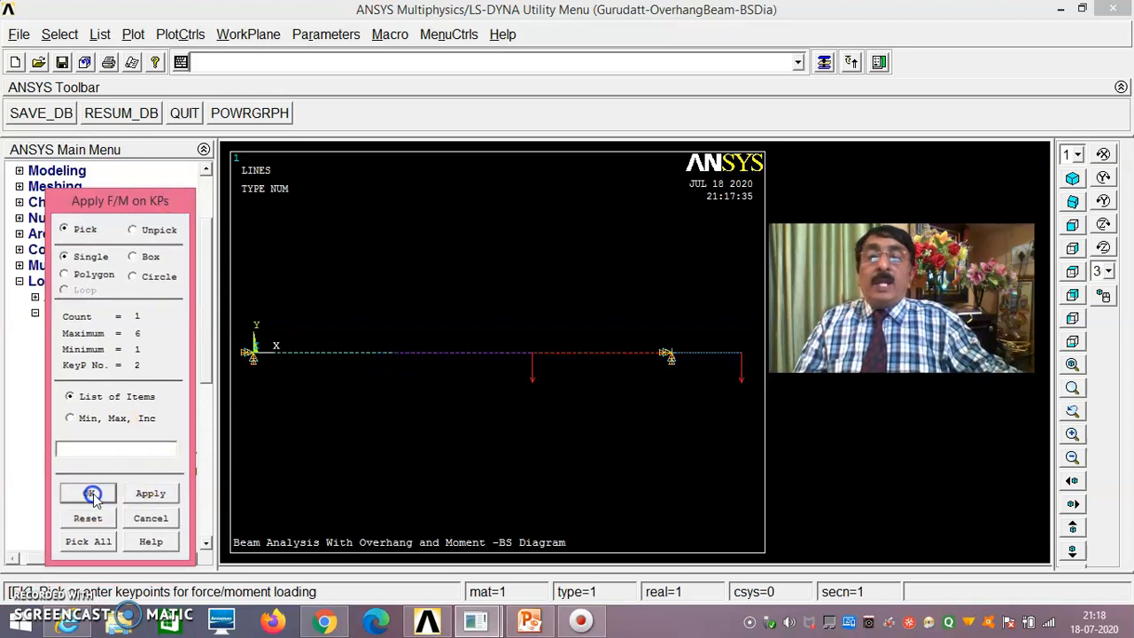
pyautogui.click(685, 280)
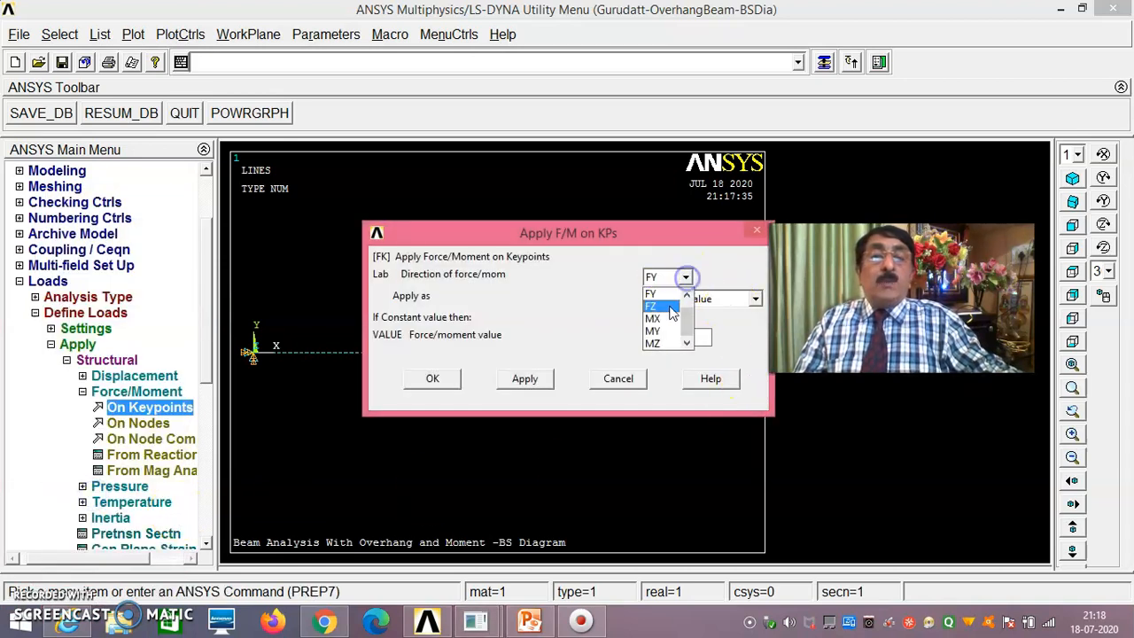
pyautogui.click(669, 344)
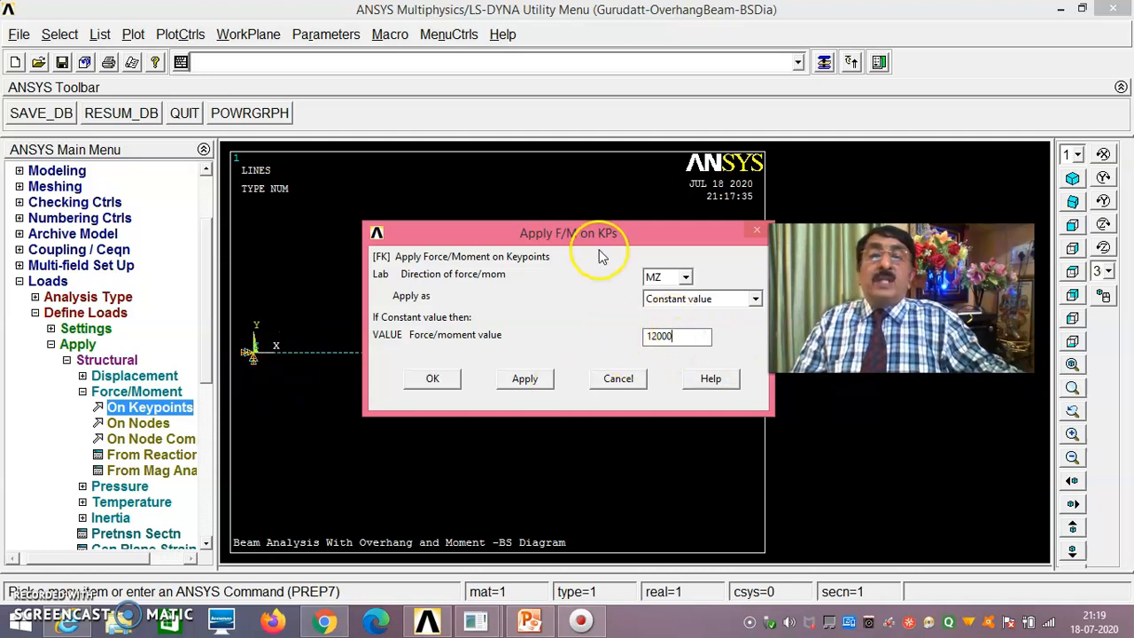
pyautogui.moveTo(599, 255); pyautogui.dragTo(734, 252)
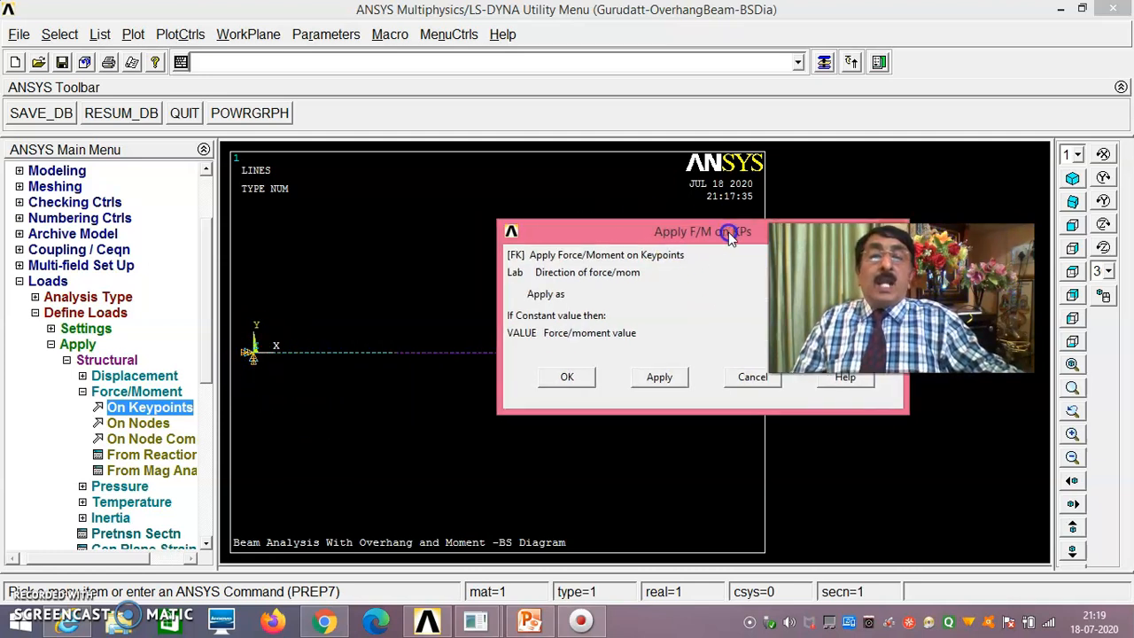
pyautogui.click(569, 376)
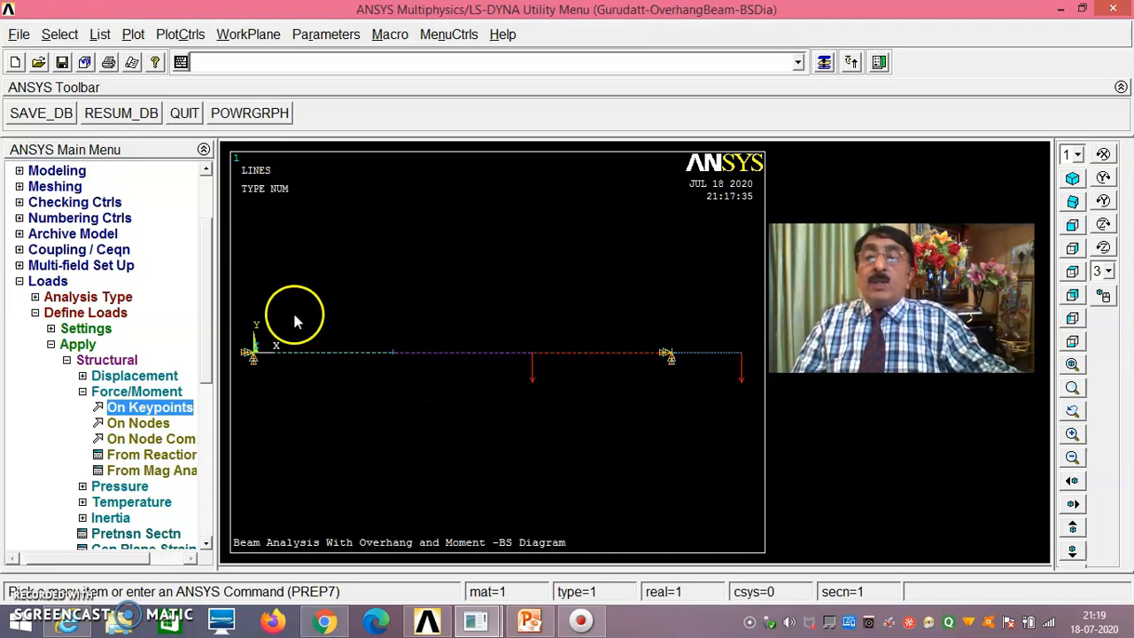
# - Solve the current load step and close the solution note and status window
pyautogui.moveTo(213, 307); pyautogui.dragTo(217, 340)
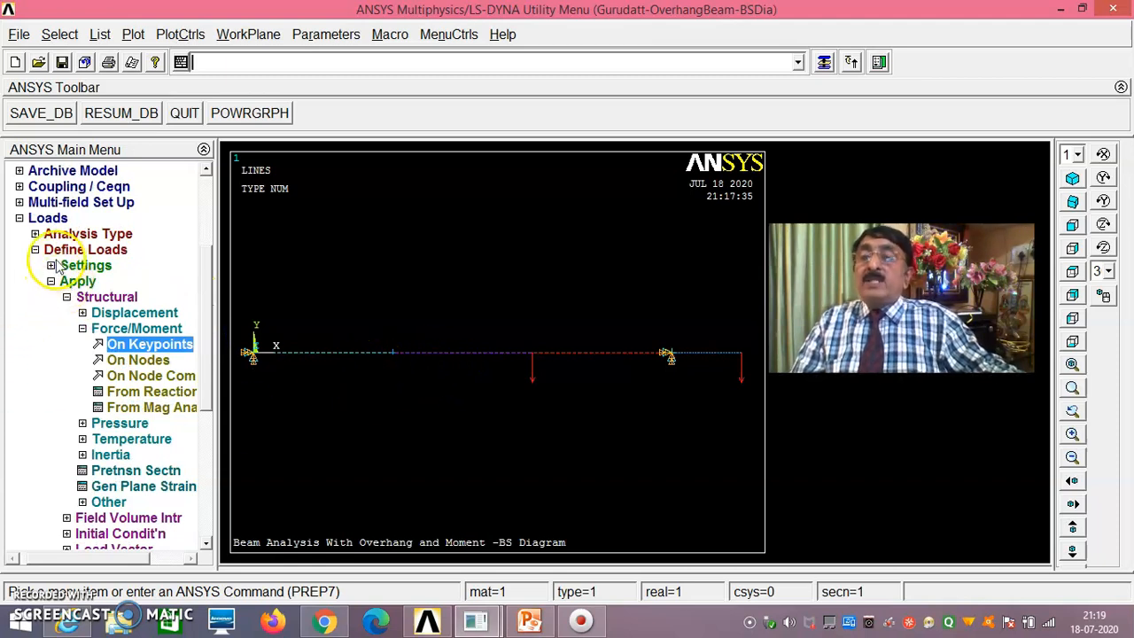
pyautogui.click(22, 218)
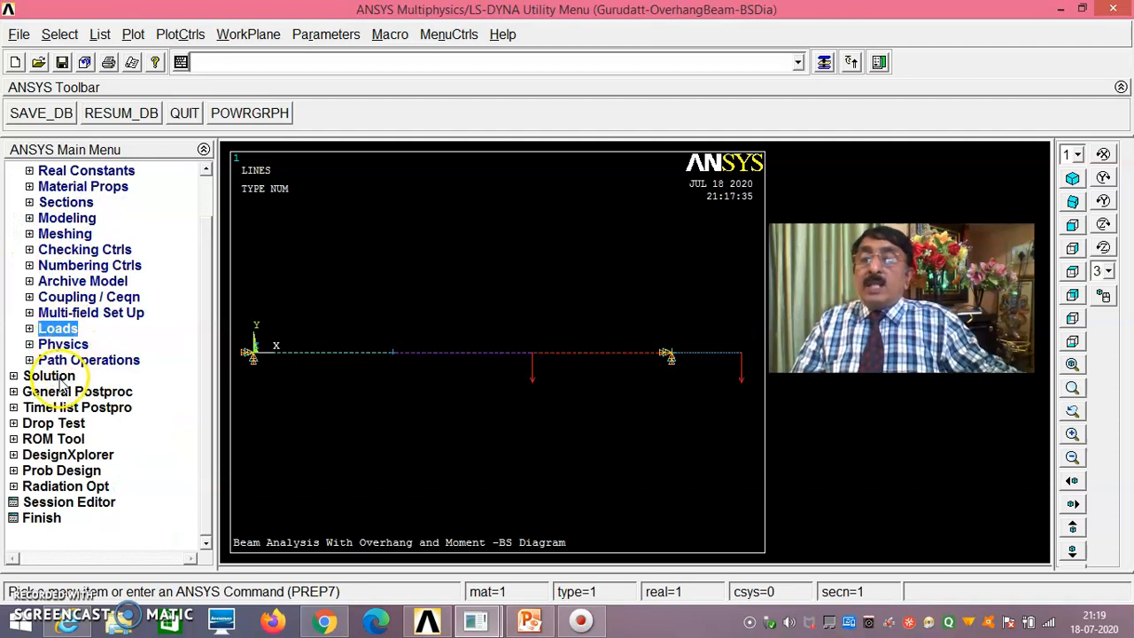
pyautogui.click(58, 380)
pyautogui.click(88, 313)
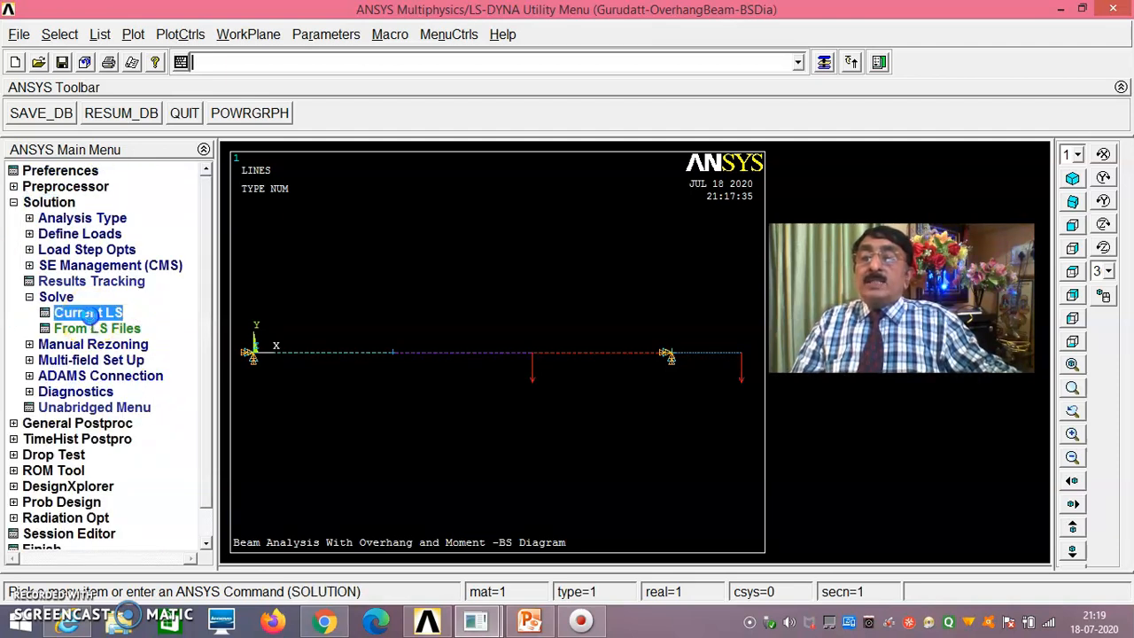
pyautogui.click(571, 391)
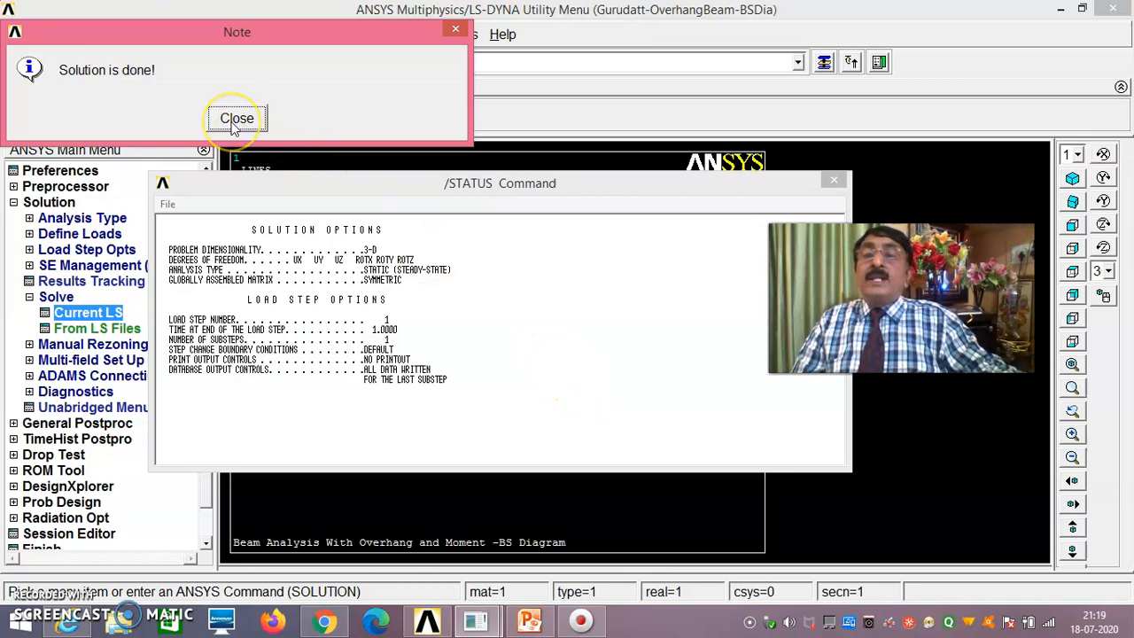
pyautogui.click(236, 118)
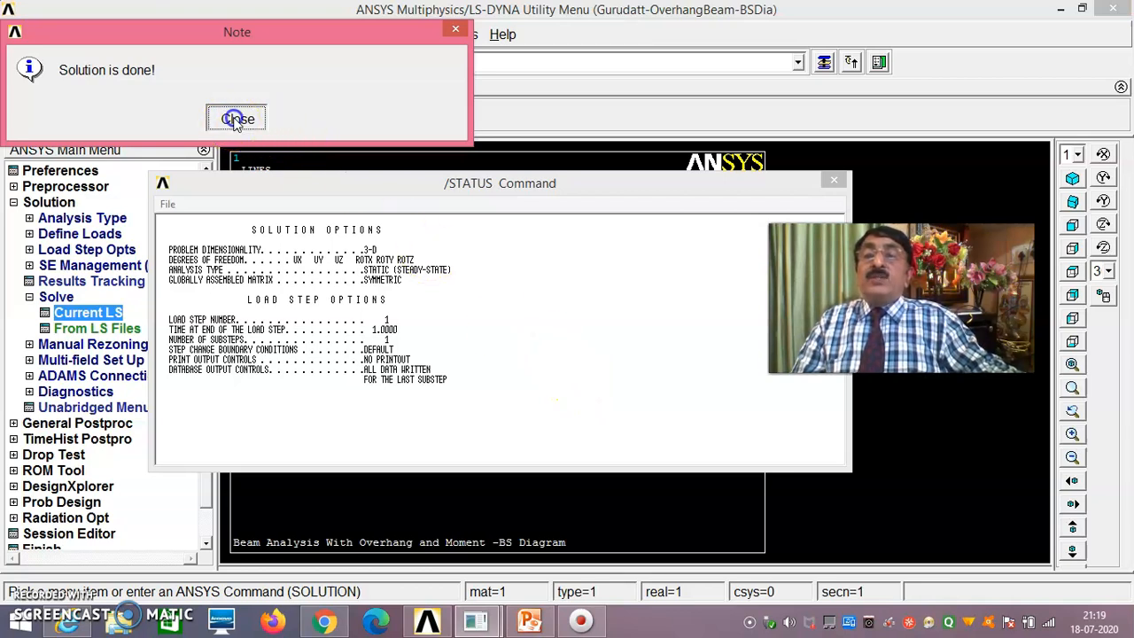
pyautogui.click(169, 206)
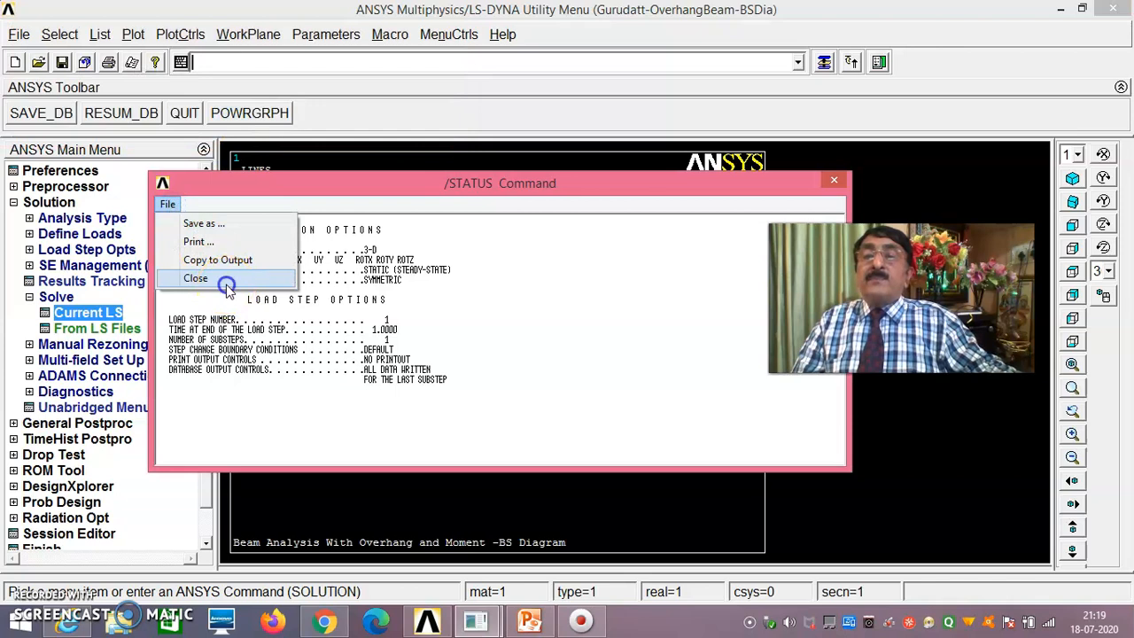
pyautogui.click(225, 280)
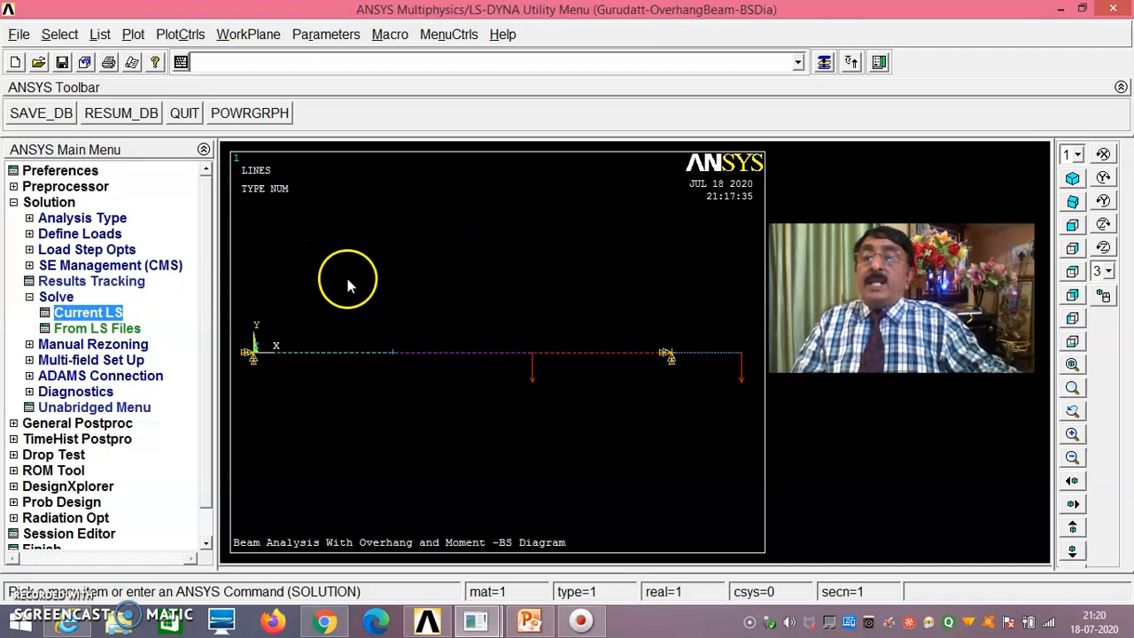
pyautogui.click(393, 282)
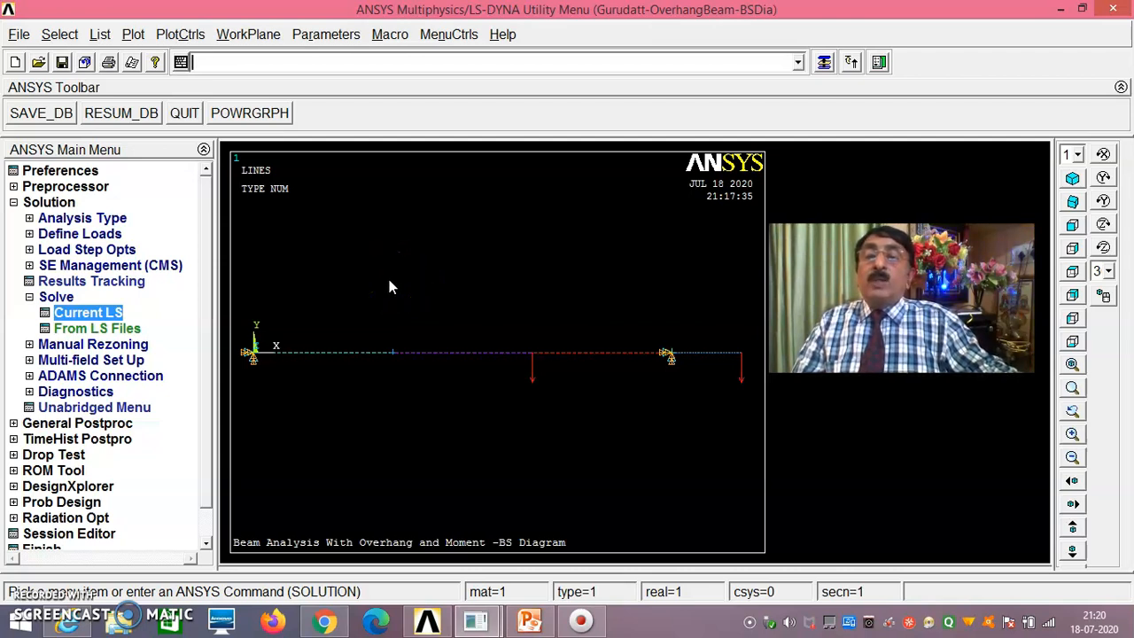
pyautogui.click(378, 293)
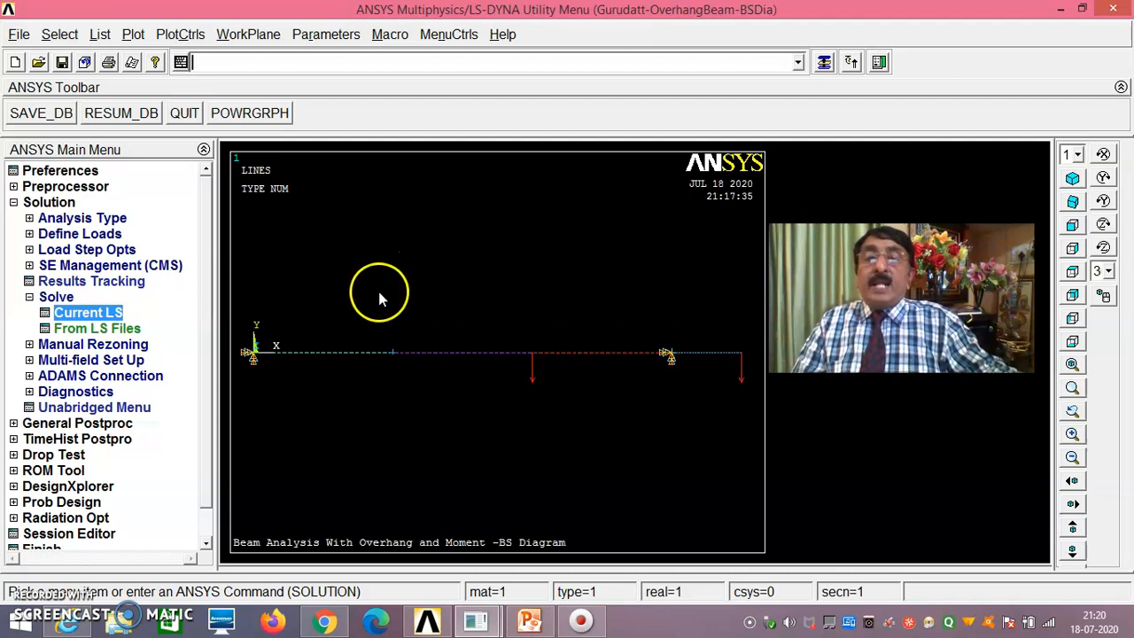